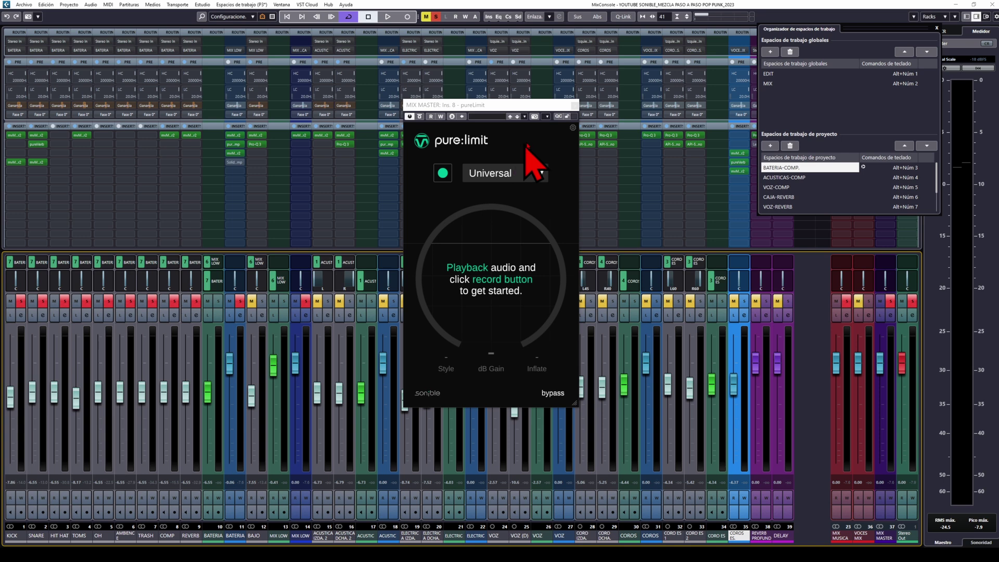
Step: Switch from the limiter to the BATERIA-COMP workspace and set the drum group's pure:comp profile to Drums
{"action": "left_click", "coordinate": [574, 105]}
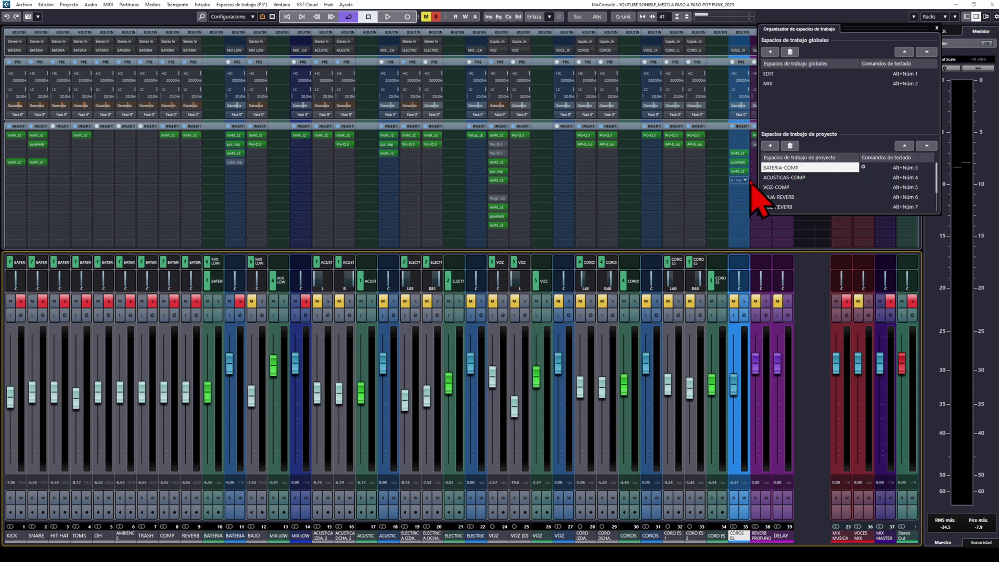
{"action": "key", "text": "alt+KP_3"}
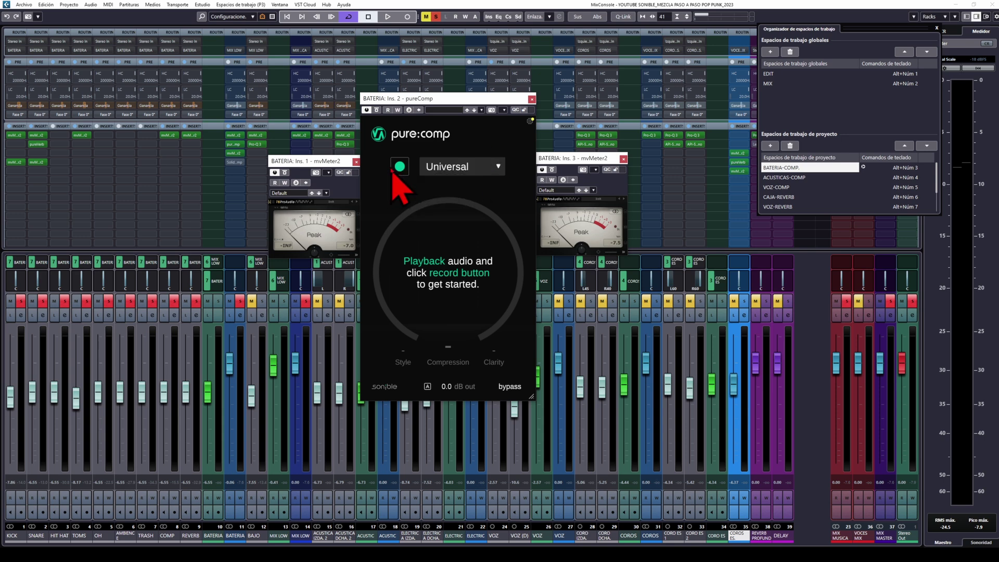
{"action": "left_click", "coordinate": [495, 168]}
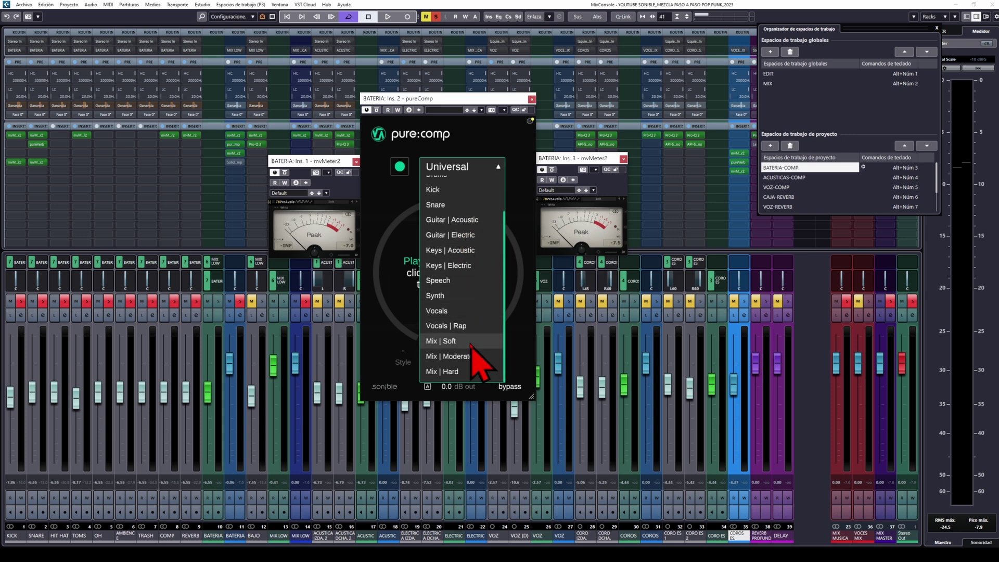
{"action": "scroll", "coordinate": [479, 357], "scroll_direction": "down", "scroll_amount": 3}
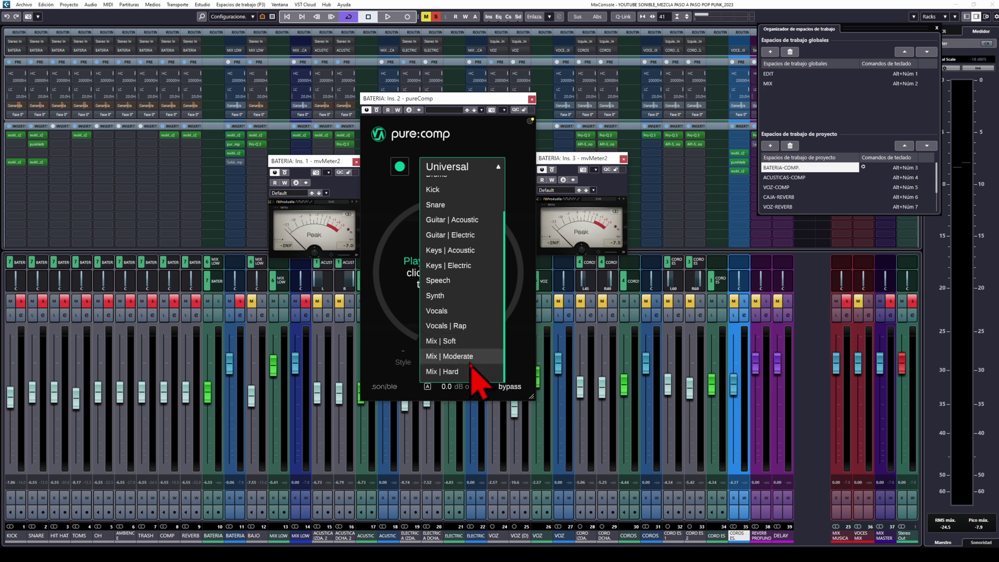
{"action": "scroll", "coordinate": [476, 372], "scroll_direction": "up", "scroll_amount": 3}
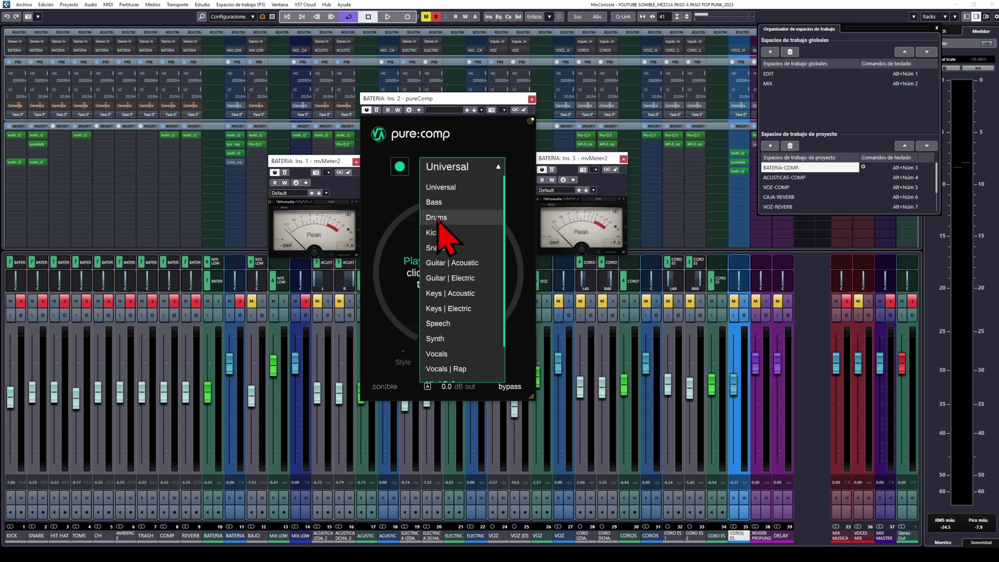
{"action": "left_click", "coordinate": [438, 219]}
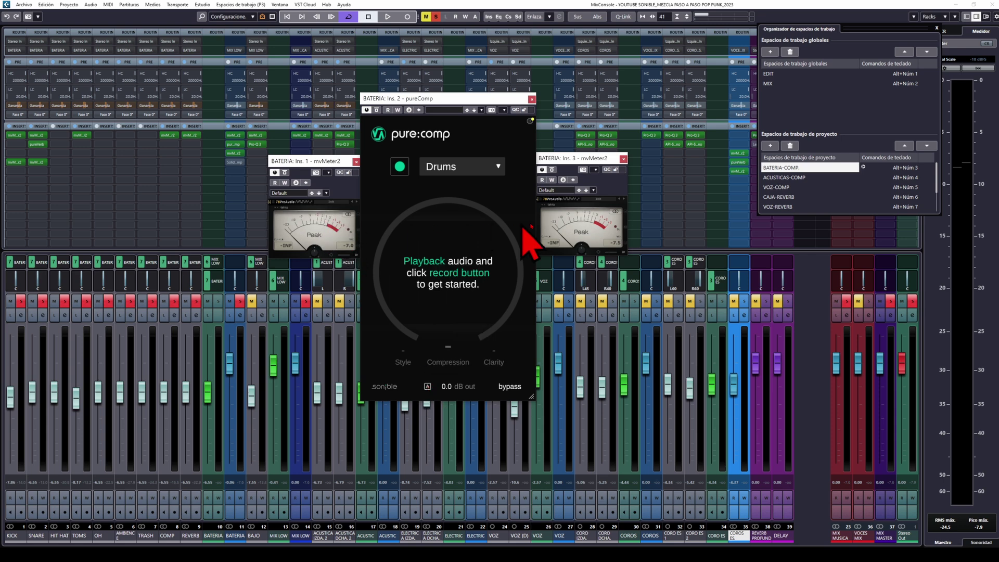
Step: Reset both peak meters on the BATERIA group and let pure:comp learn from the drums during playback
{"action": "left_click", "coordinate": [615, 243]}
{"action": "left_click", "coordinate": [348, 245]}
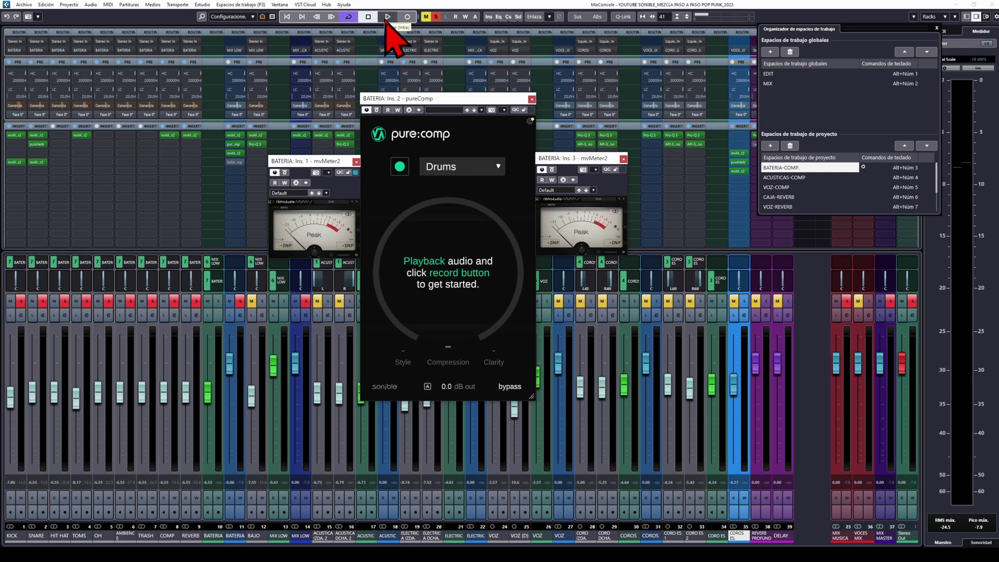
{"action": "left_click", "coordinate": [388, 17]}
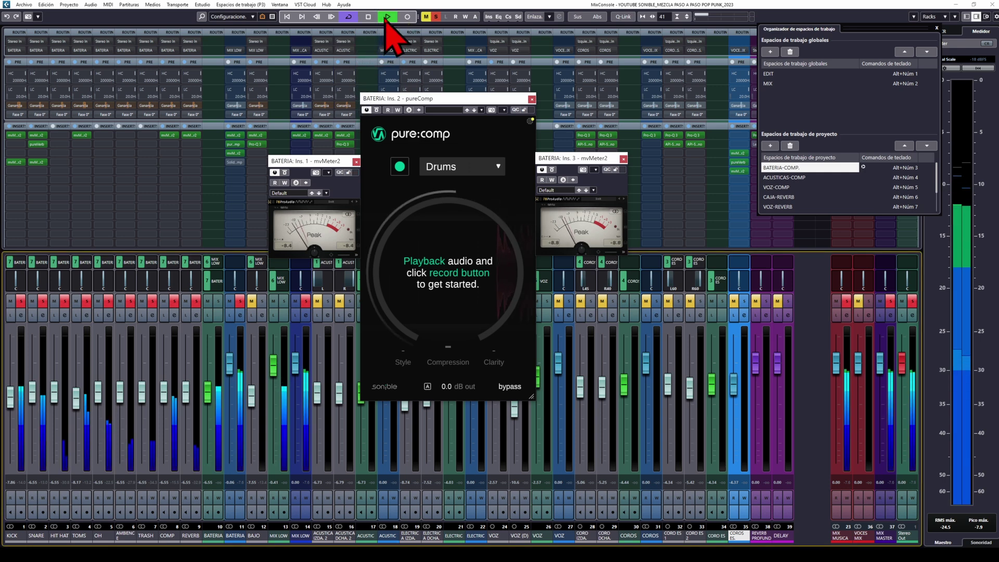
{"action": "left_click", "coordinate": [399, 166]}
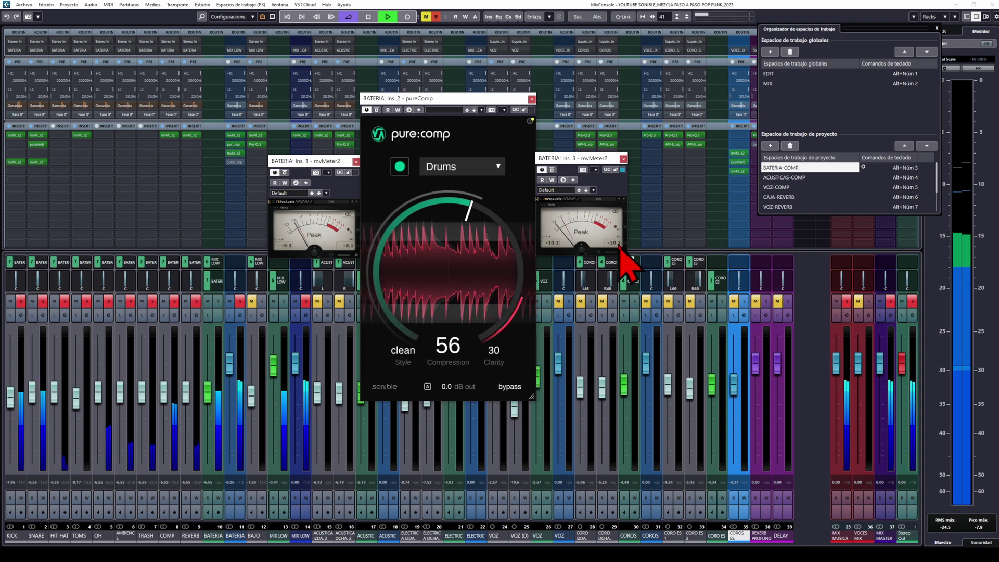
Step: Set the drum compressor's output to 2 dB in the clean style and compare it with the bypassed signal
{"action": "left_click", "coordinate": [445, 386]}
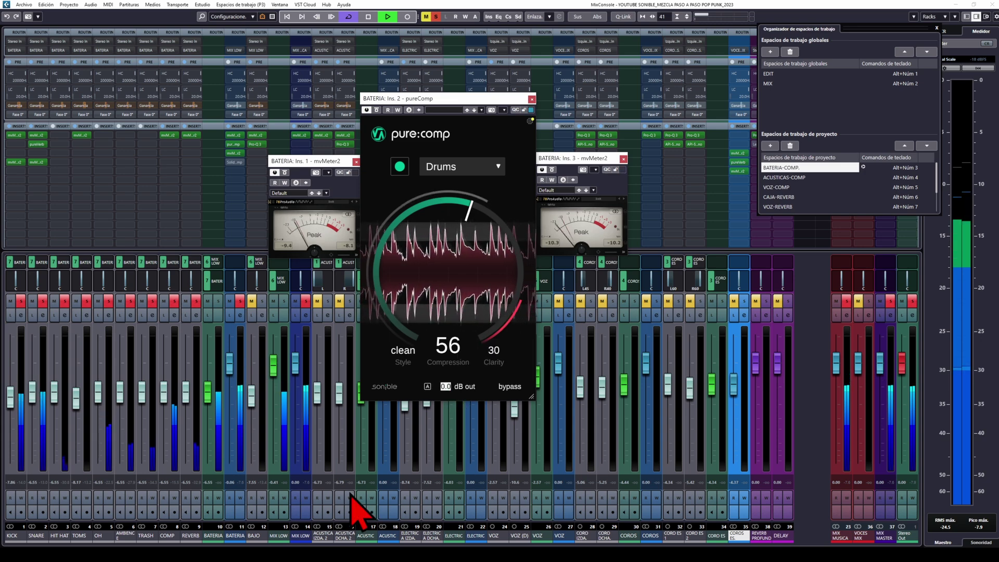
{"action": "type", "text": "2"}
{"action": "key", "text": "Return"}
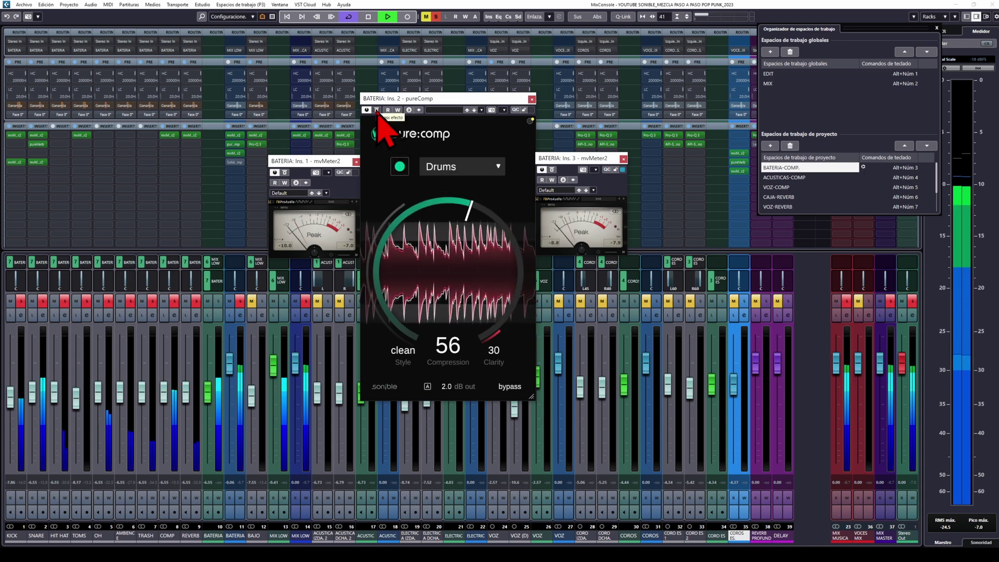
{"action": "left_click", "coordinate": [377, 110]}
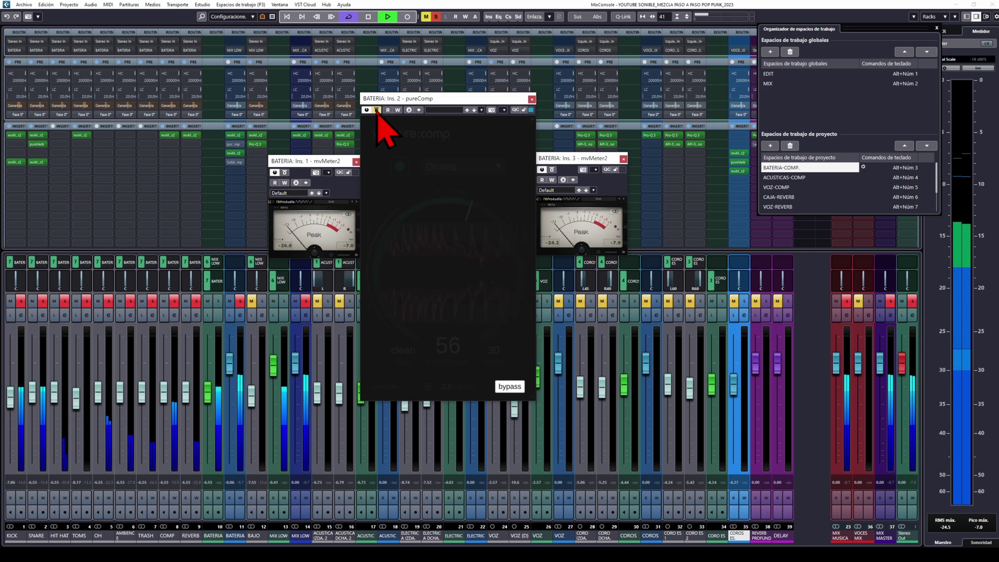
{"action": "left_click", "coordinate": [377, 110]}
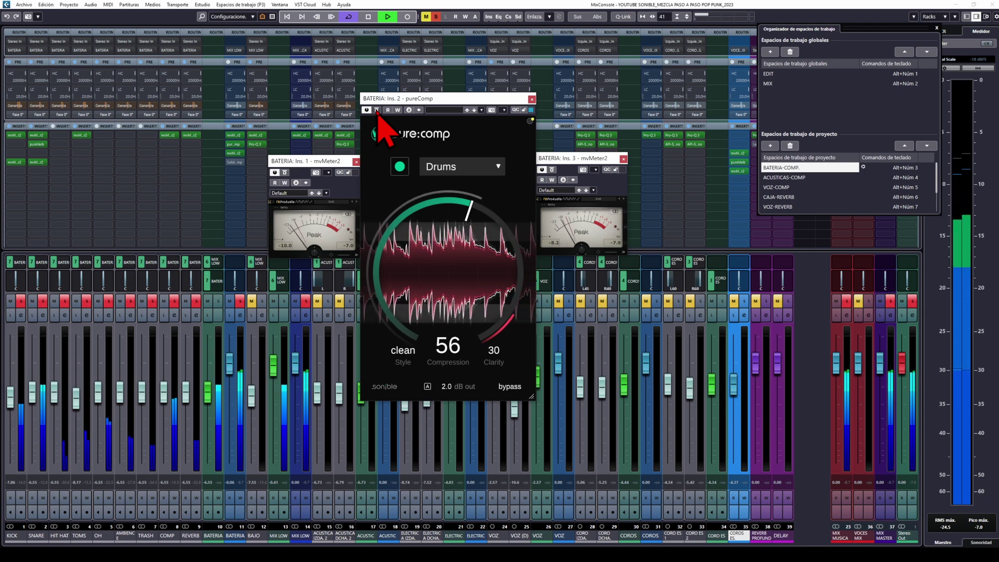
Step: Audition the mixed style at −1 dB output and the dirty style at −3 dB, comparing each with bypass
{"action": "left_click", "coordinate": [410, 366]}
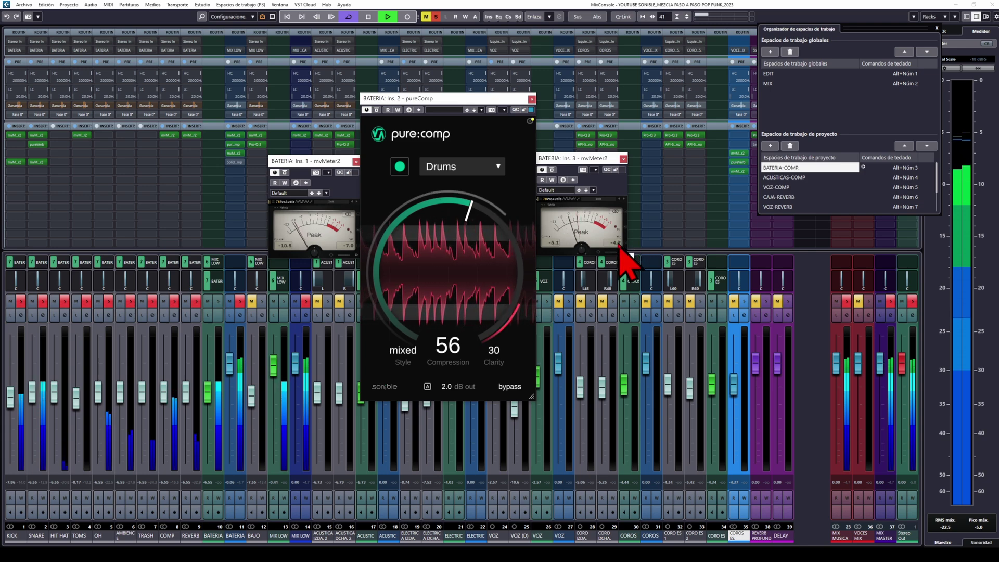
{"action": "double_click", "coordinate": [446, 389]}
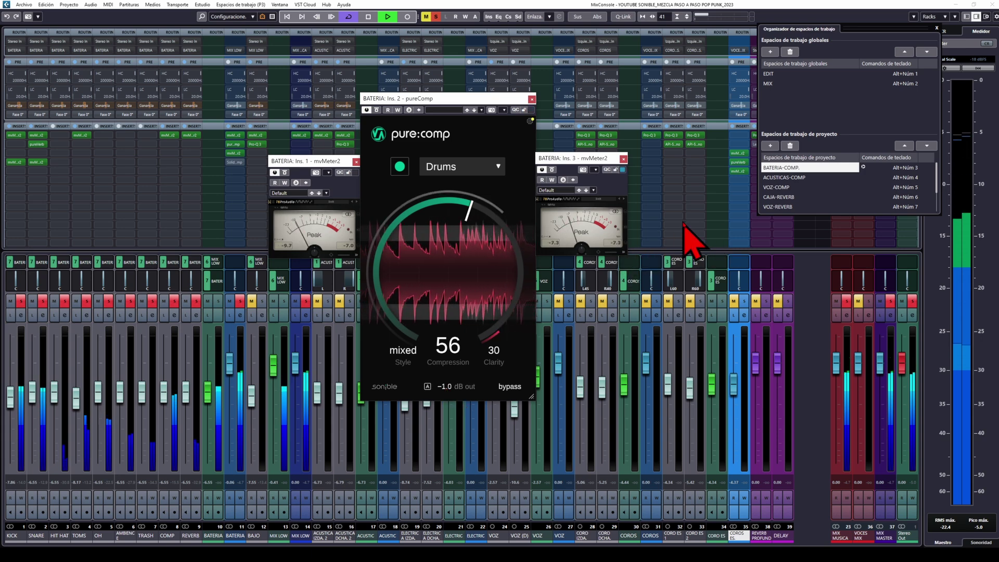
{"action": "left_click", "coordinate": [377, 110]}
{"action": "left_click", "coordinate": [377, 110]}
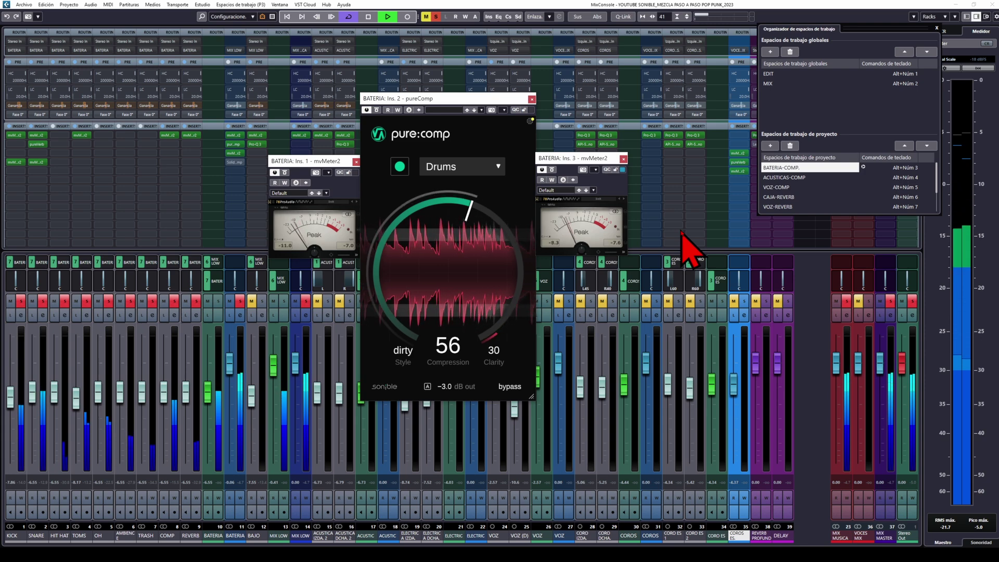
{"action": "left_click", "coordinate": [378, 111]}
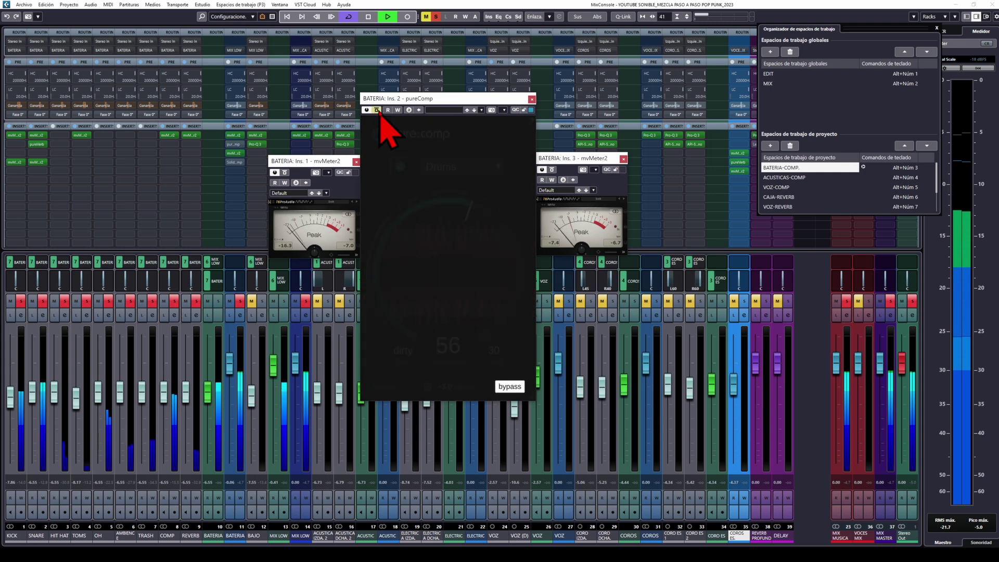
{"action": "left_click", "coordinate": [377, 110]}
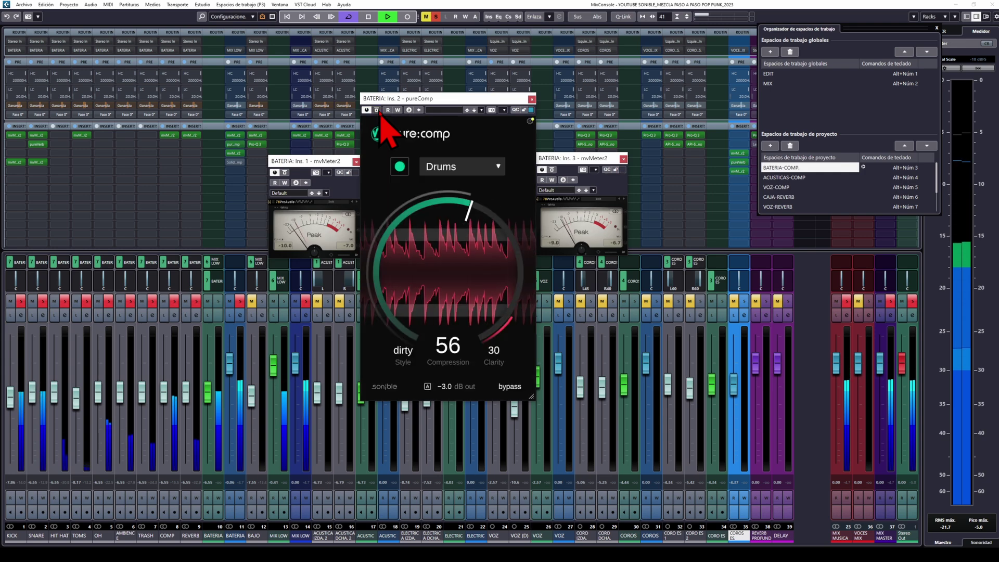
Step: Return the drum compressor to the clean style with 2 dB output and compare it with bypass
{"action": "left_click", "coordinate": [407, 366]}
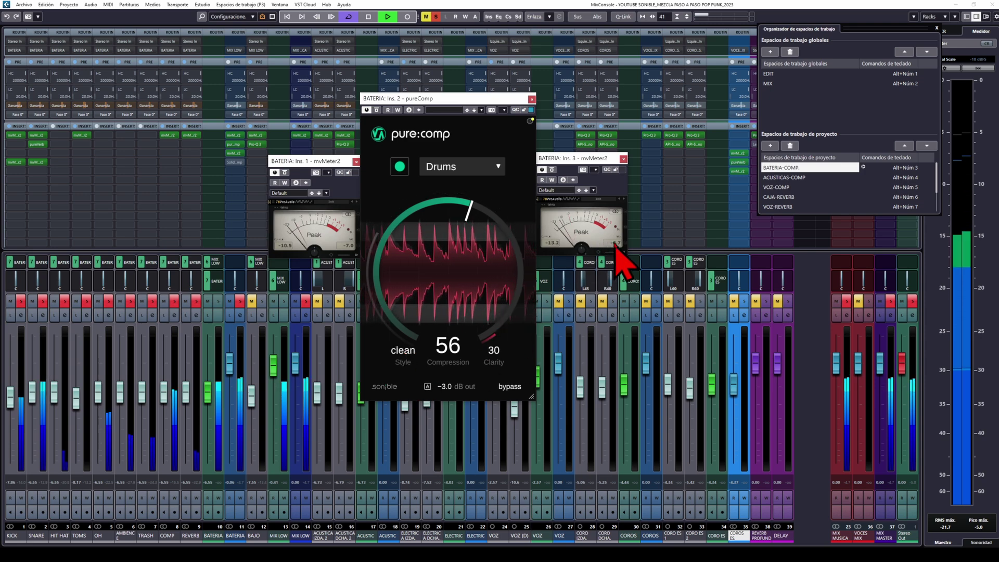
{"action": "left_click", "coordinate": [447, 388]}
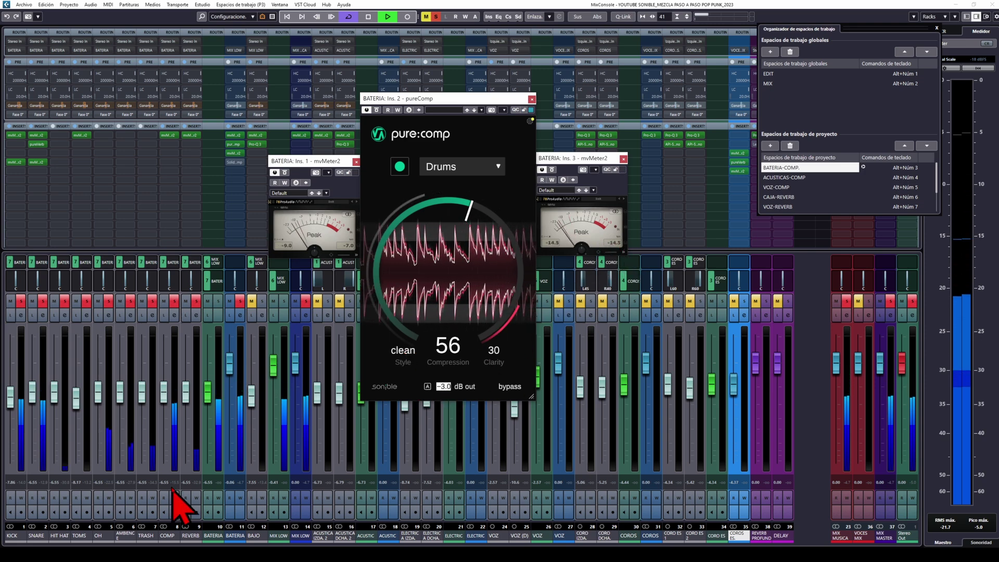
{"action": "type", "text": "2"}
{"action": "key", "text": "Return"}
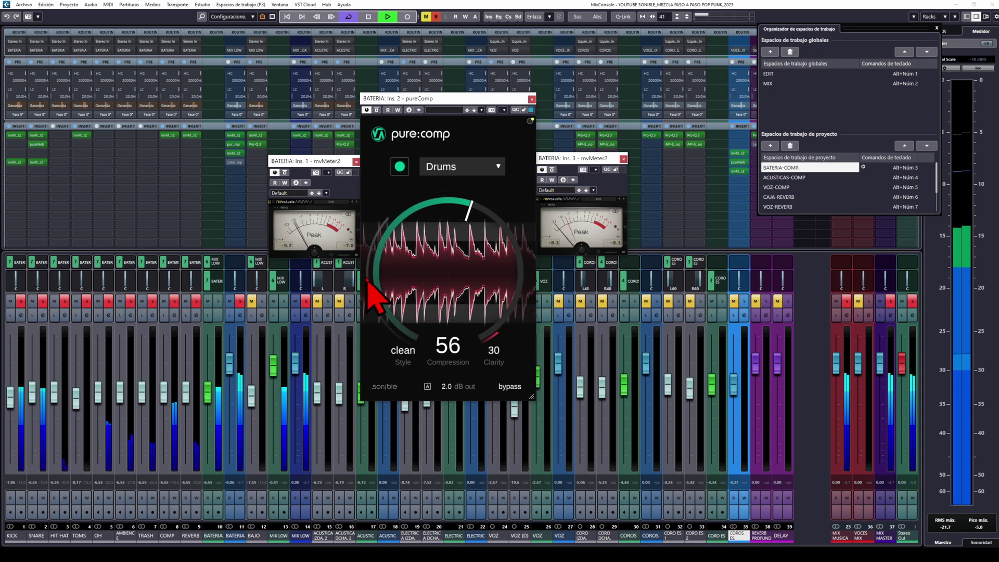
{"action": "left_click", "coordinate": [377, 110]}
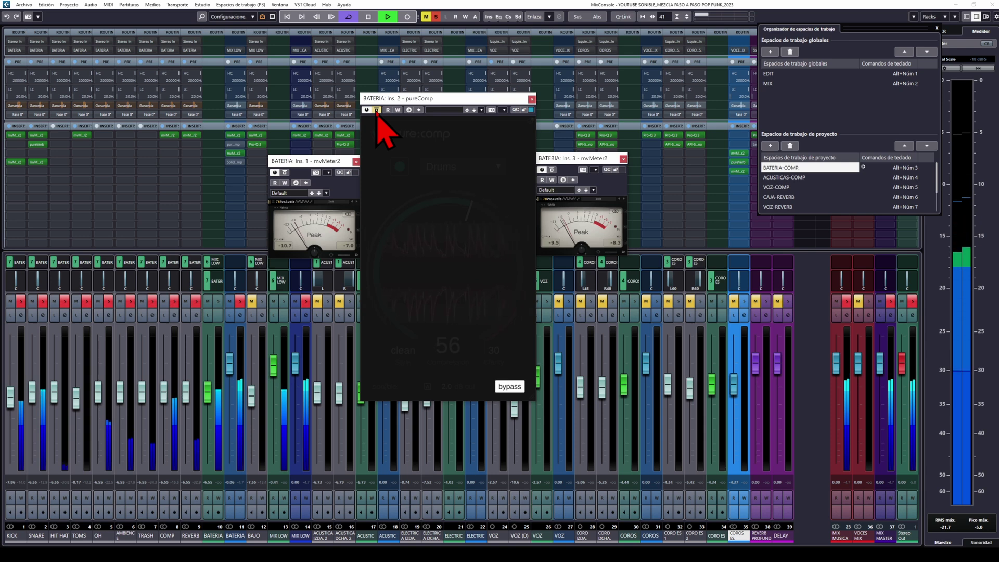
{"action": "left_click", "coordinate": [377, 110]}
Step: Set the drum compressor to the mixed style with −1 dB output, compare it with bypass and stop playback
{"action": "left_click", "coordinate": [406, 367]}
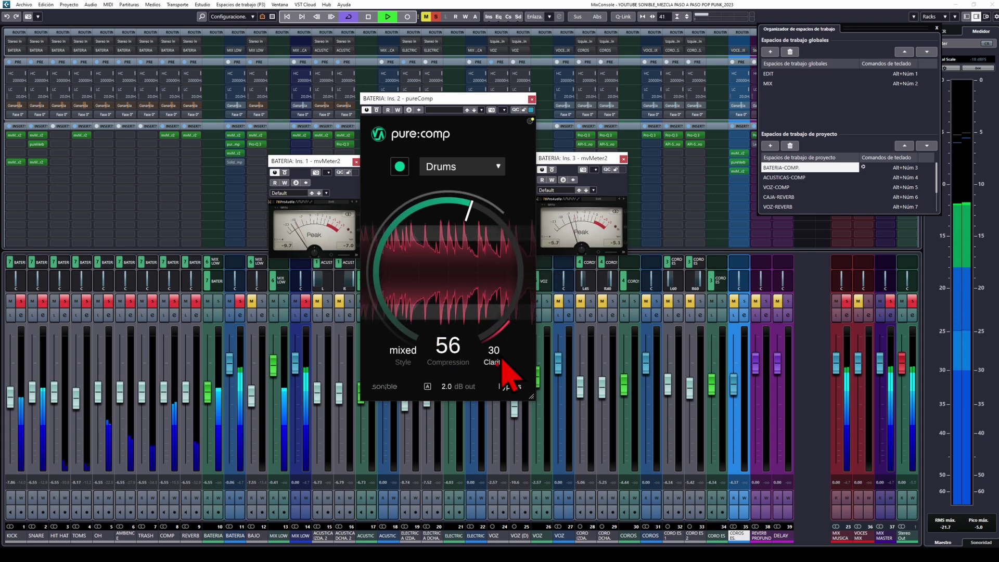
{"action": "left_click", "coordinate": [446, 387]}
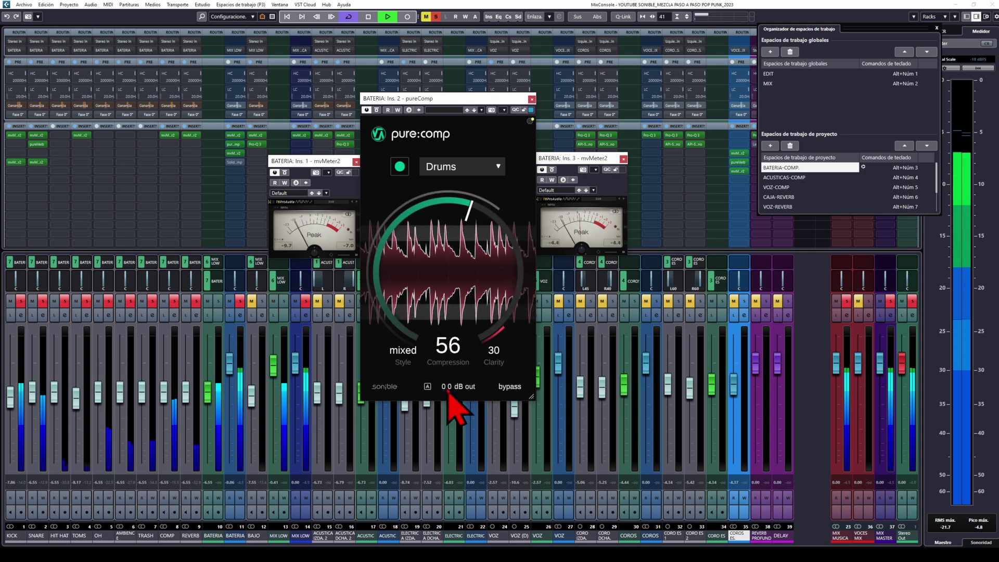
{"action": "key", "text": "Return"}
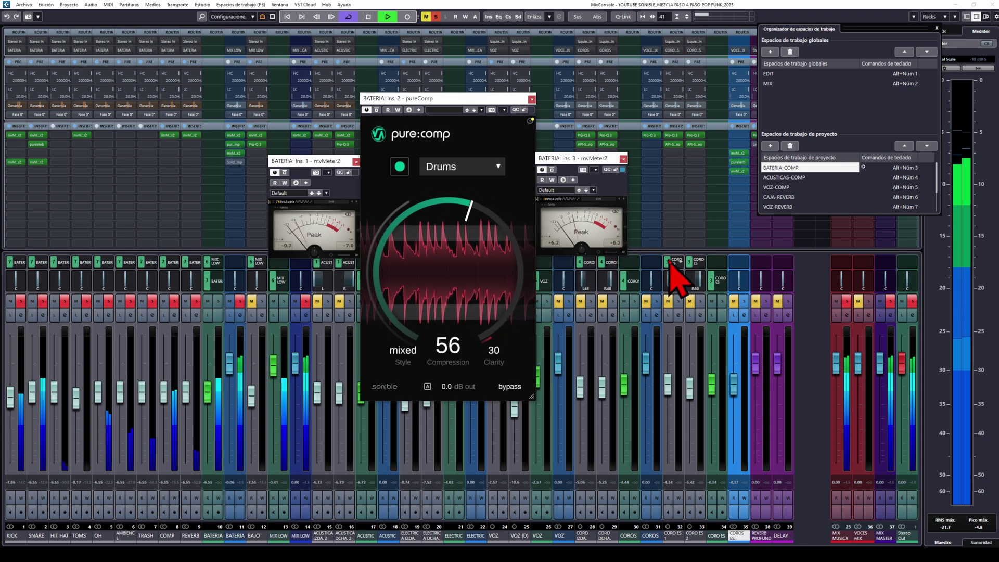
{"action": "left_click", "coordinate": [447, 386]}
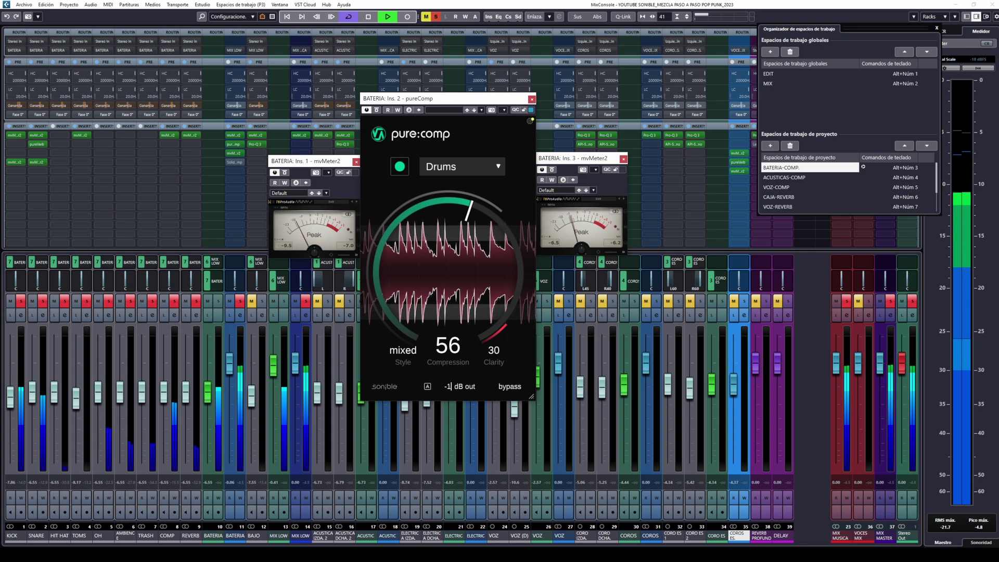
{"action": "left_click", "coordinate": [617, 254]}
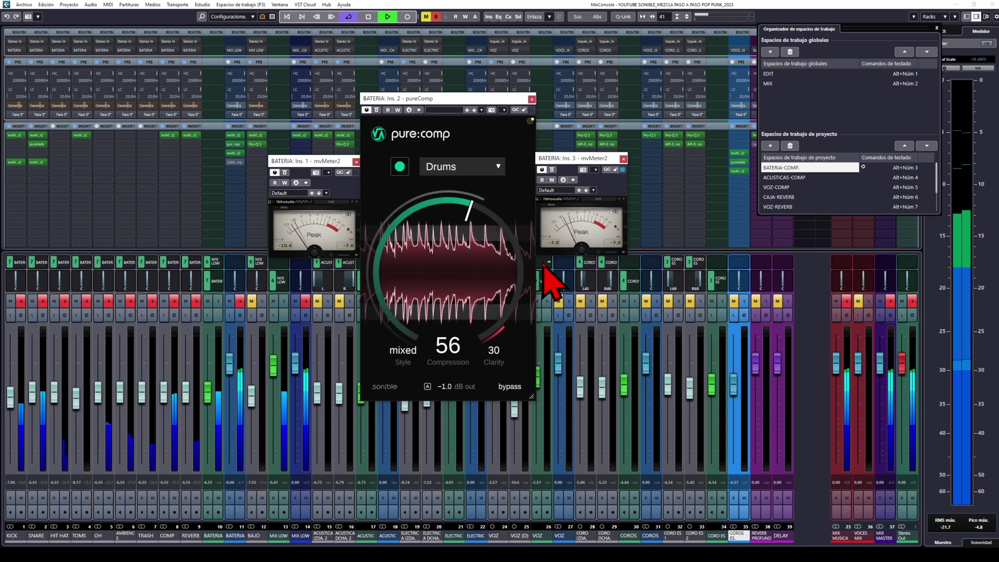
{"action": "left_click", "coordinate": [377, 110]}
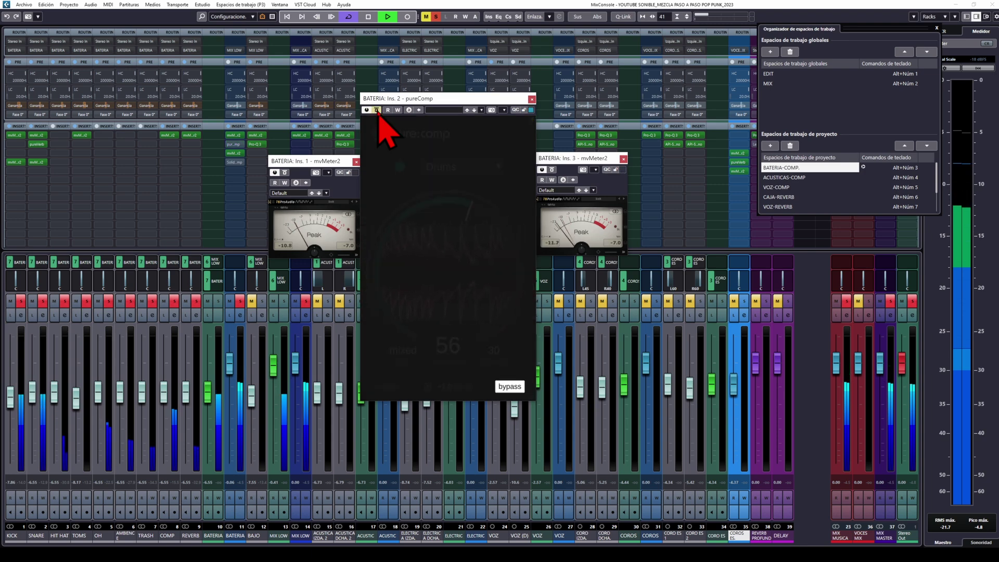
{"action": "left_click", "coordinate": [376, 110]}
{"action": "key", "text": "space"}
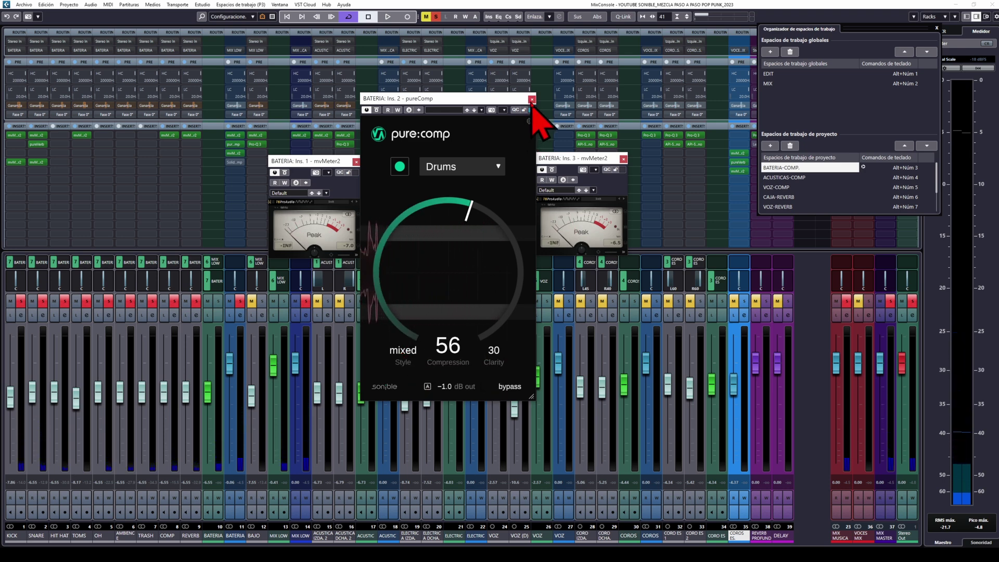
Step: Load the ACUSTICAS-COMP workspace and set the acoustic group's pure:comp profile to Guitar | Acoustic
{"action": "left_click", "coordinate": [787, 177]}
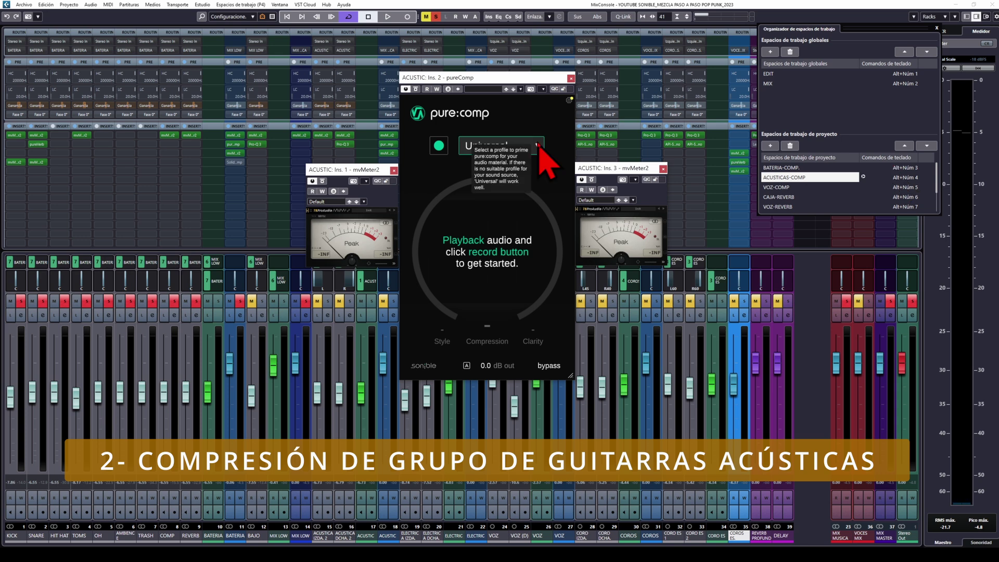
{"action": "left_click", "coordinate": [538, 147]}
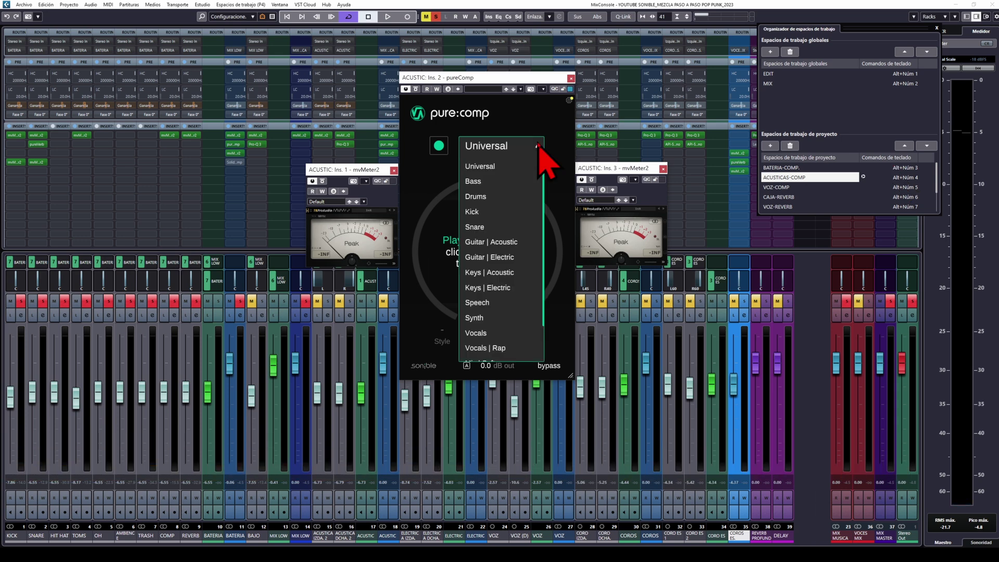
{"action": "left_click", "coordinate": [498, 245]}
Step: Solo the acoustic guitar group and let pure:comp learn from it during playback
{"action": "left_click", "coordinate": [393, 300]}
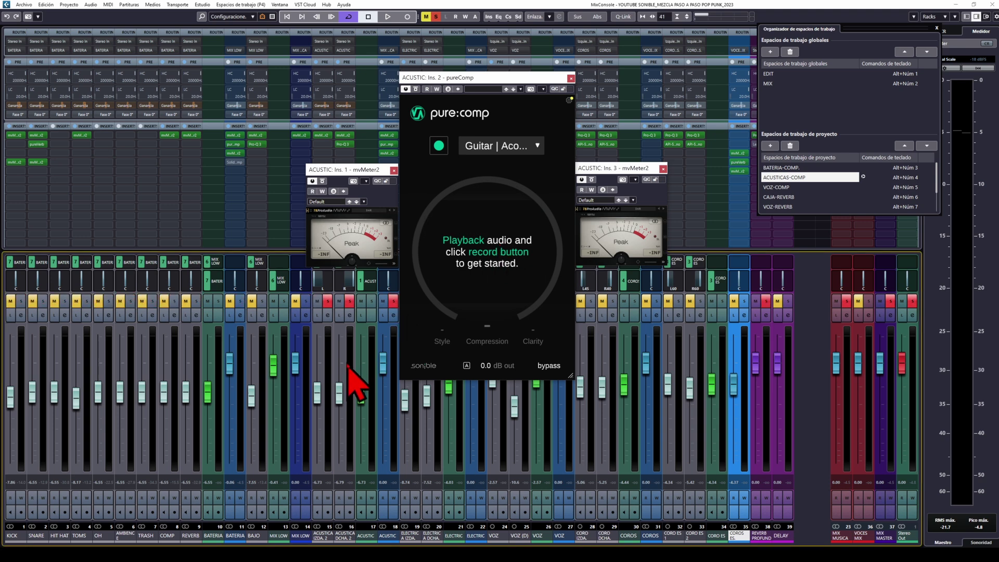
{"action": "key", "text": "space"}
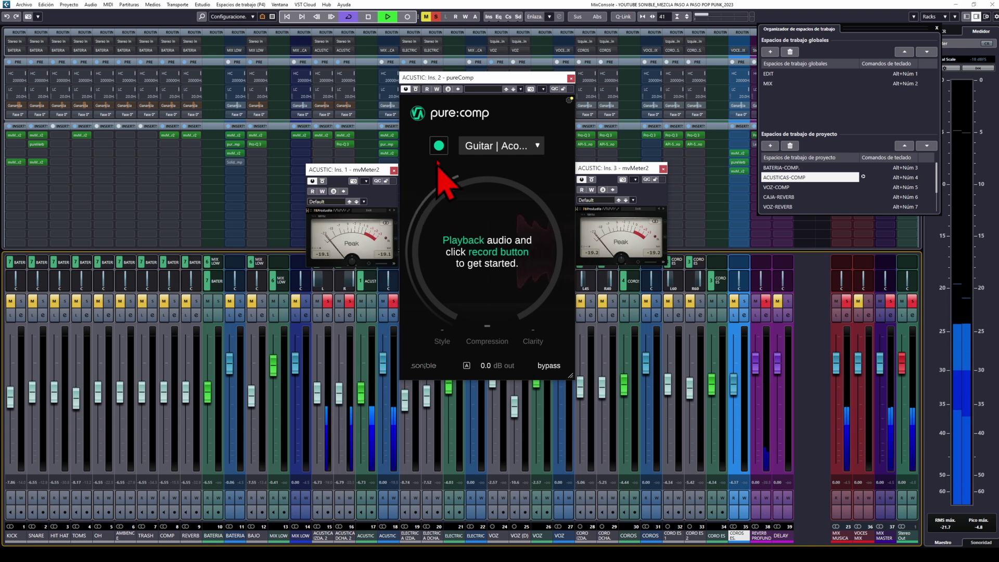
{"action": "left_click", "coordinate": [439, 146]}
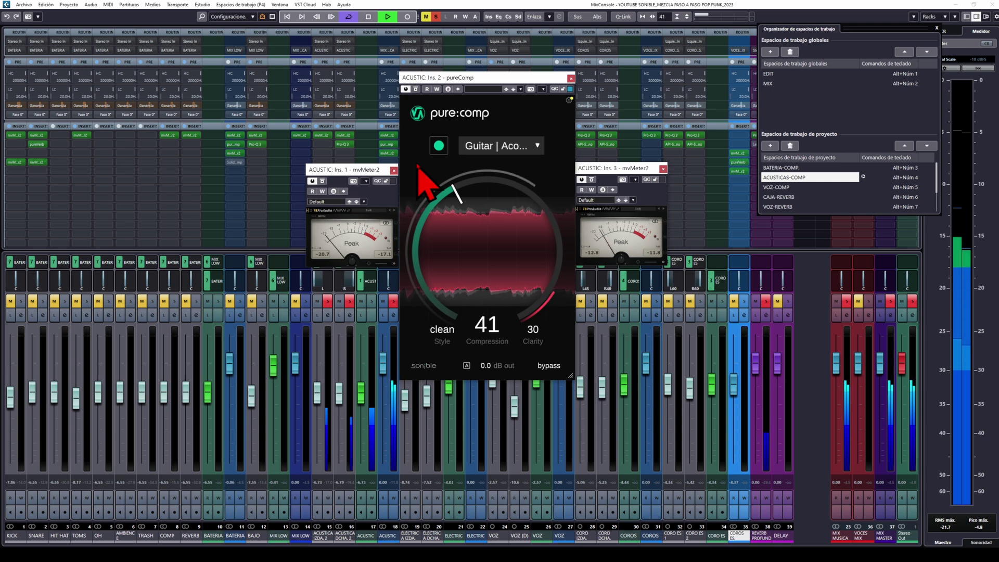
Step: Set the acoustic guitar compressor's output to −6 dB
{"action": "left_click", "coordinate": [485, 366]}
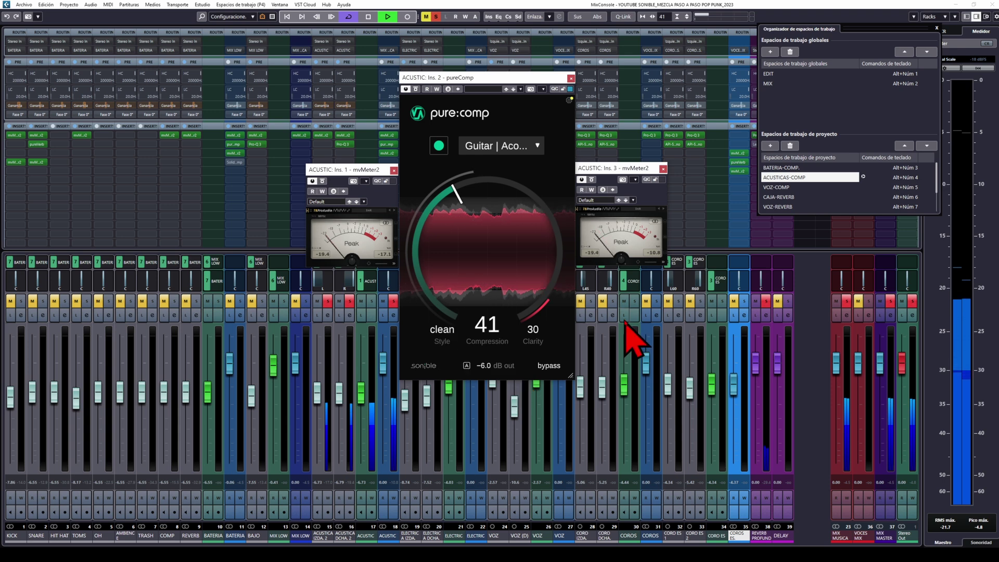
Step: Reset the acoustic group's output peak meter, compare the acoustic guitar compressor with bypass and stop playback
{"action": "left_click", "coordinate": [655, 255]}
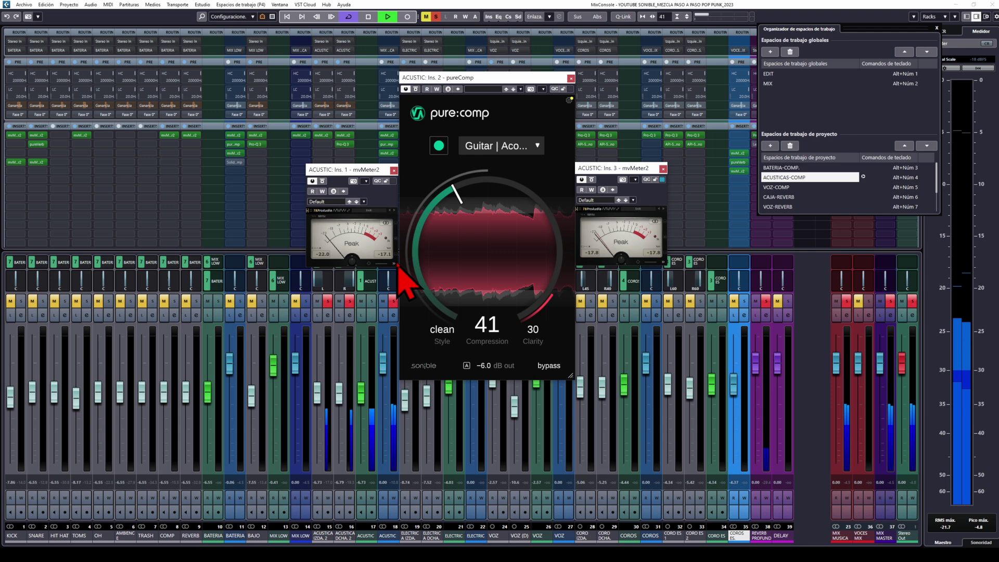
{"action": "left_click", "coordinate": [415, 89]}
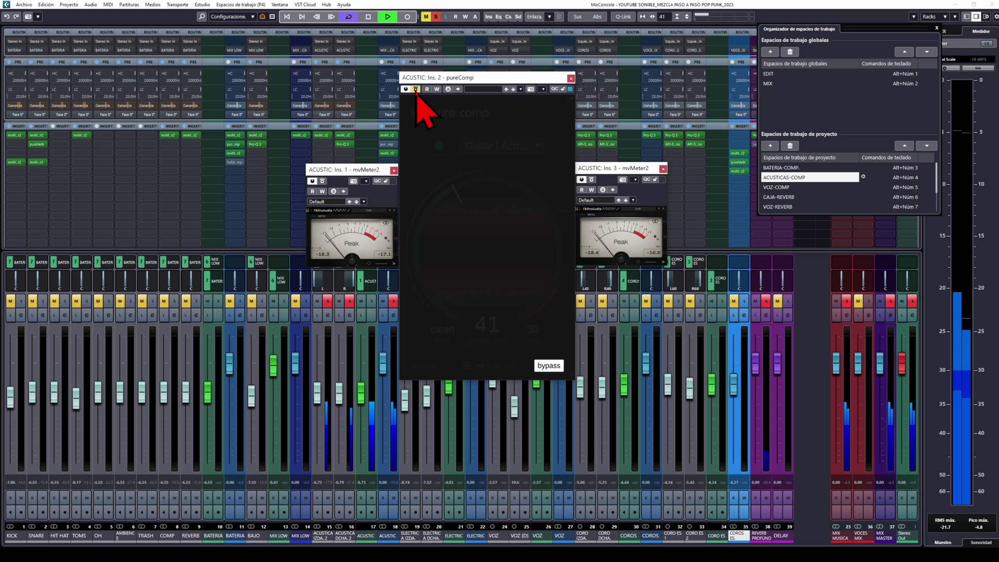
{"action": "left_click", "coordinate": [415, 89]}
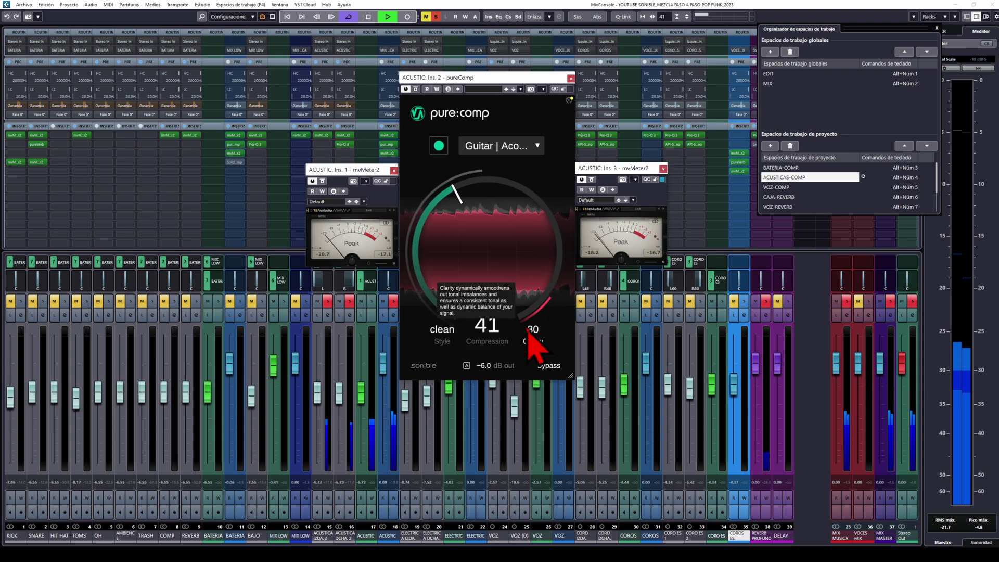
{"action": "left_click", "coordinate": [550, 366]}
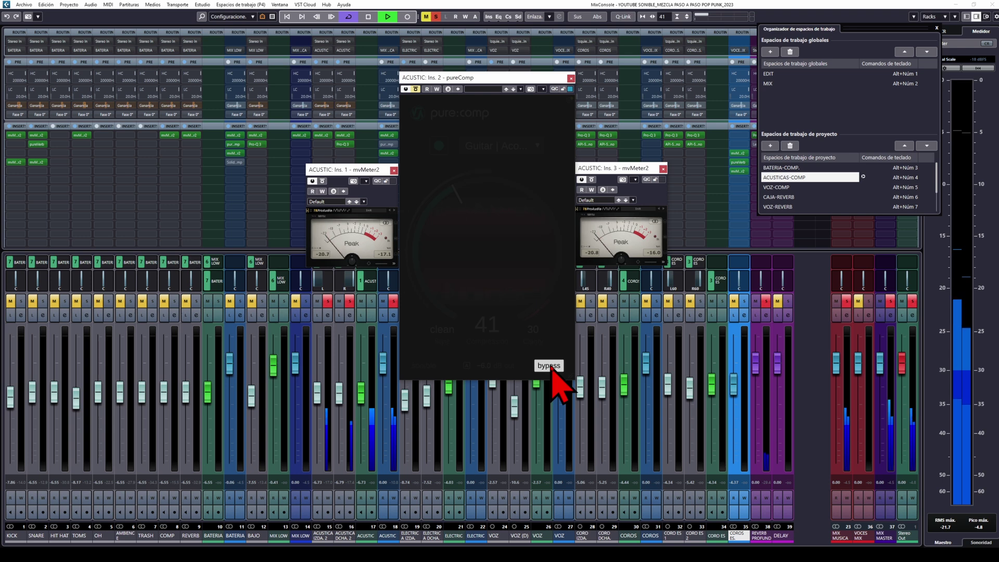
{"action": "left_click", "coordinate": [550, 366]}
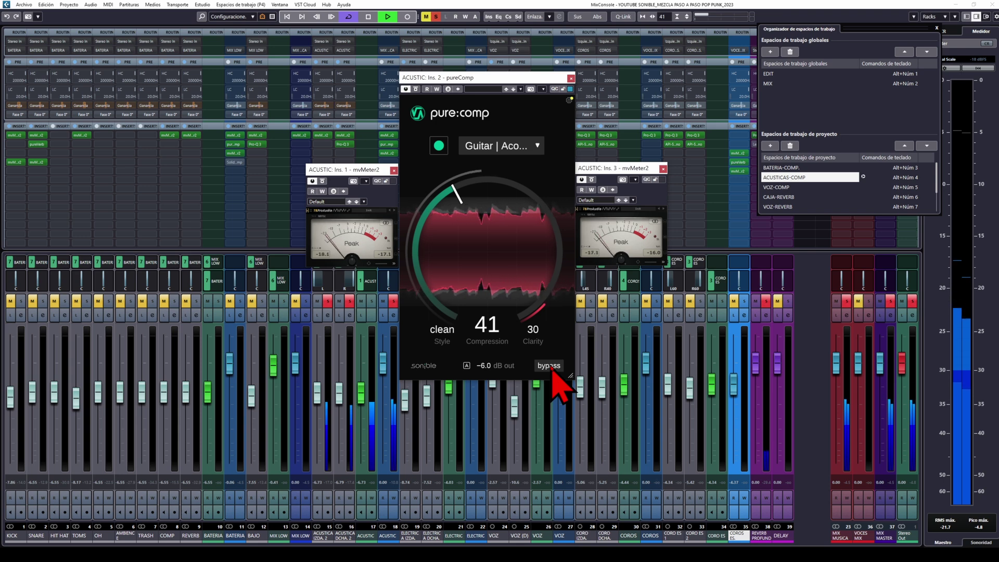
{"action": "key", "text": "space"}
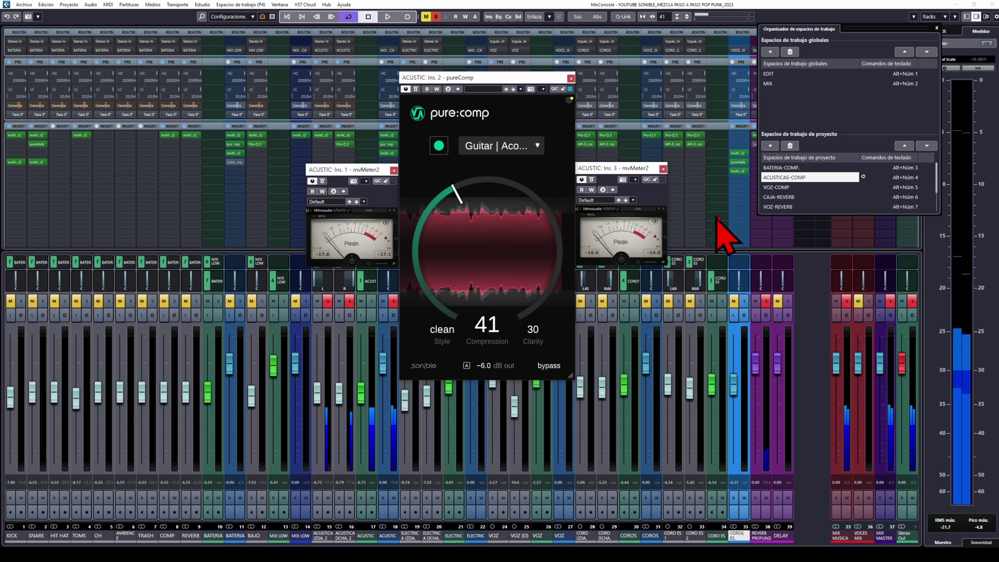
Step: Set the acoustic guitar compressor's output to −7 dB and compare it with bypass during playback
{"action": "left_click", "coordinate": [483, 366]}
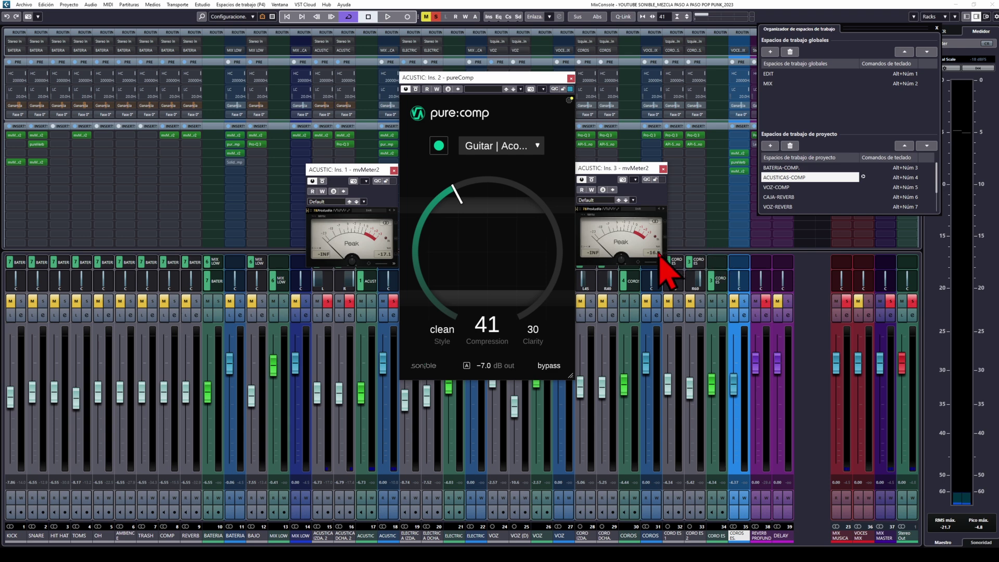
{"action": "key", "text": "space"}
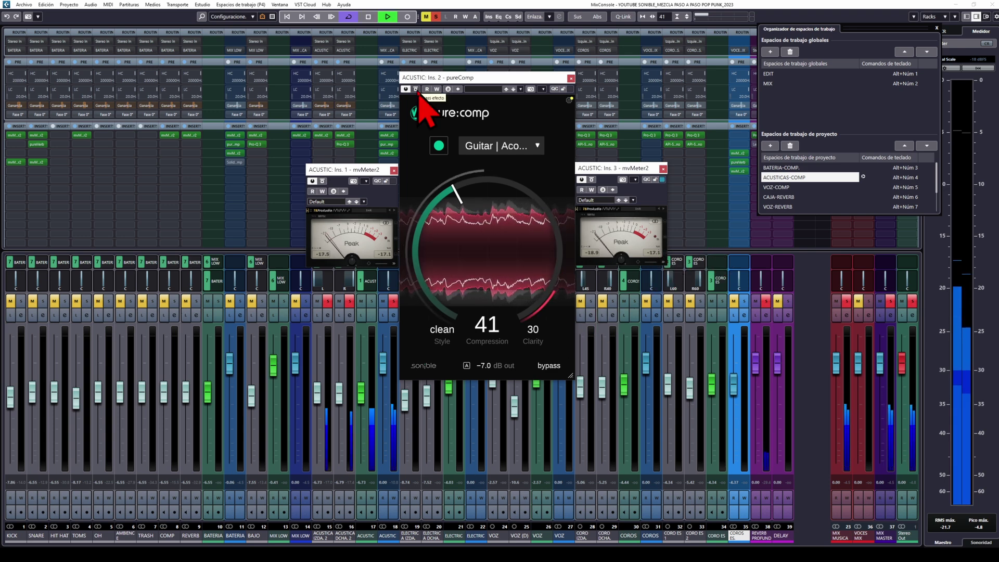
{"action": "left_click", "coordinate": [416, 90]}
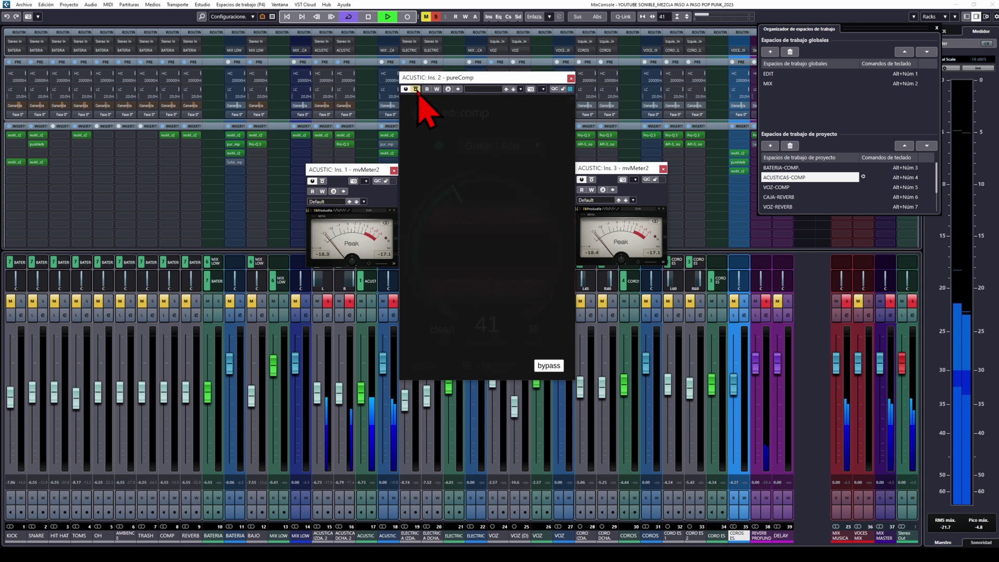
{"action": "left_click", "coordinate": [416, 90]}
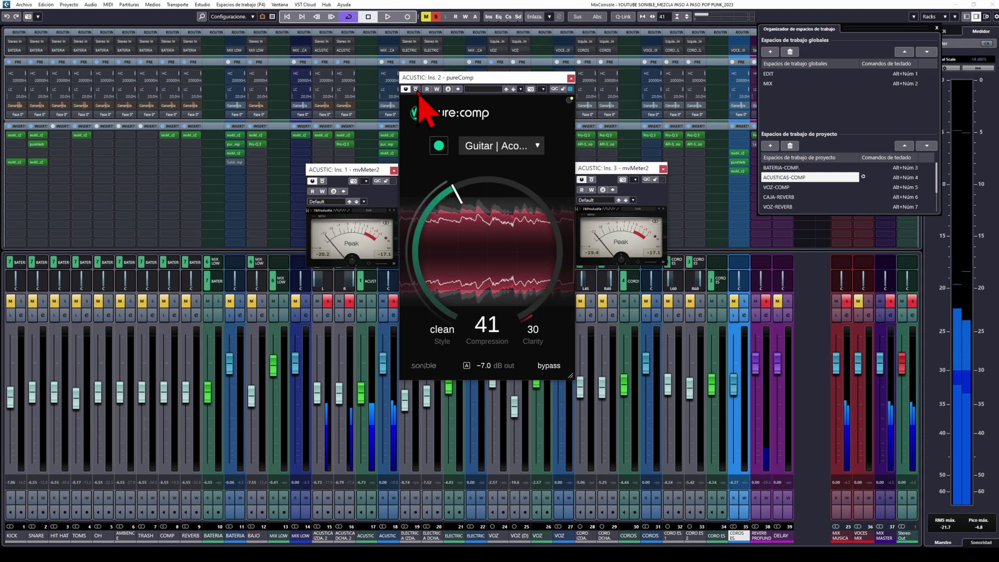
{"action": "key", "text": "space"}
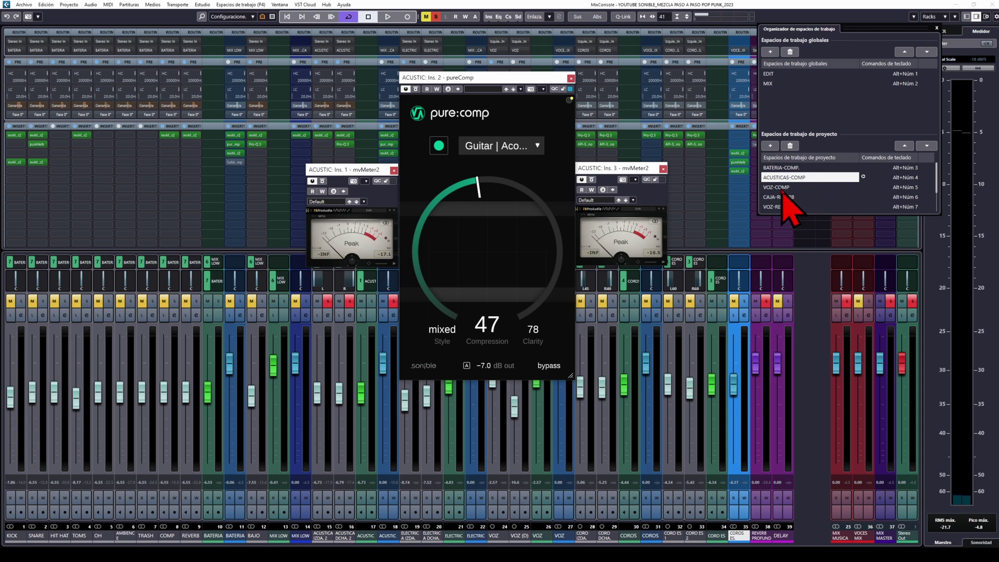
Step: Load the VOZ-COMP workspace, select the VOZ track and set its pure:comp profile to Vocals
{"action": "double_click", "coordinate": [782, 187]}
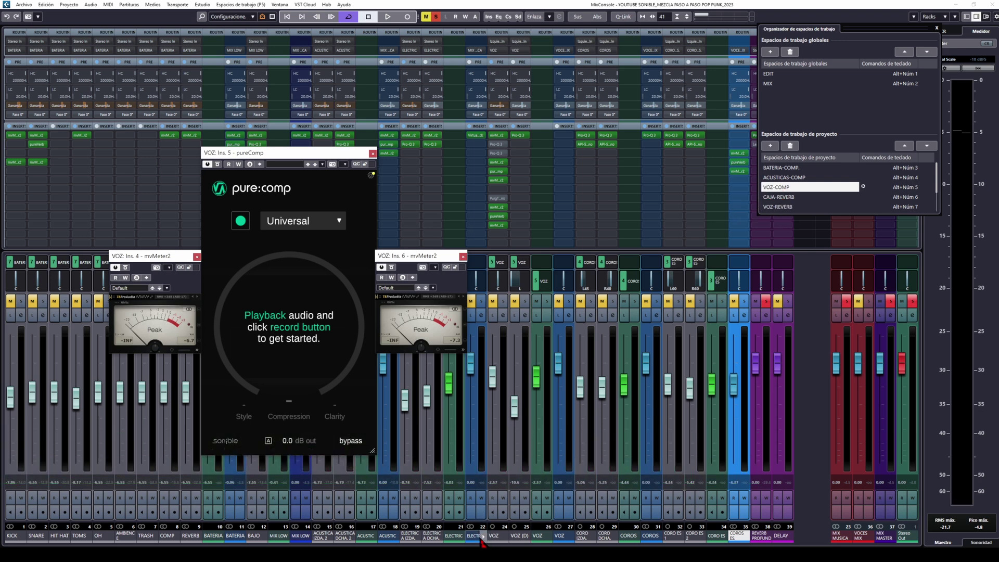
{"action": "left_click", "coordinate": [492, 536]}
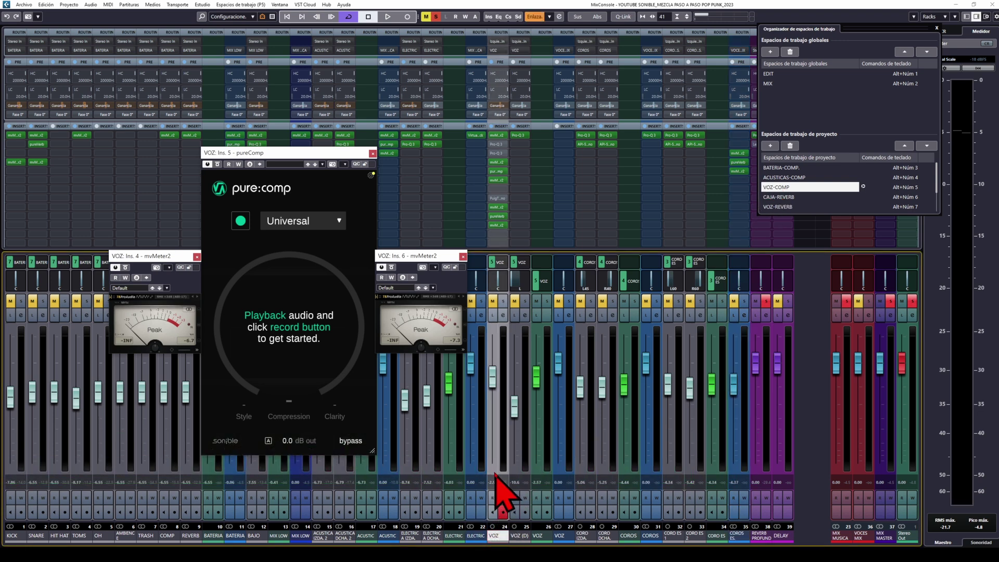
{"action": "left_click", "coordinate": [339, 221]}
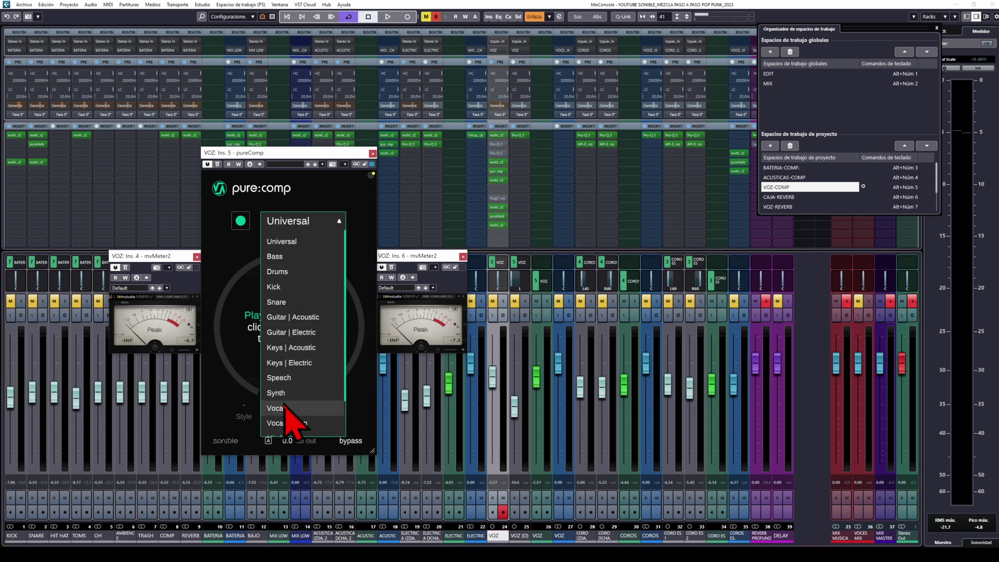
{"action": "left_click", "coordinate": [281, 408]}
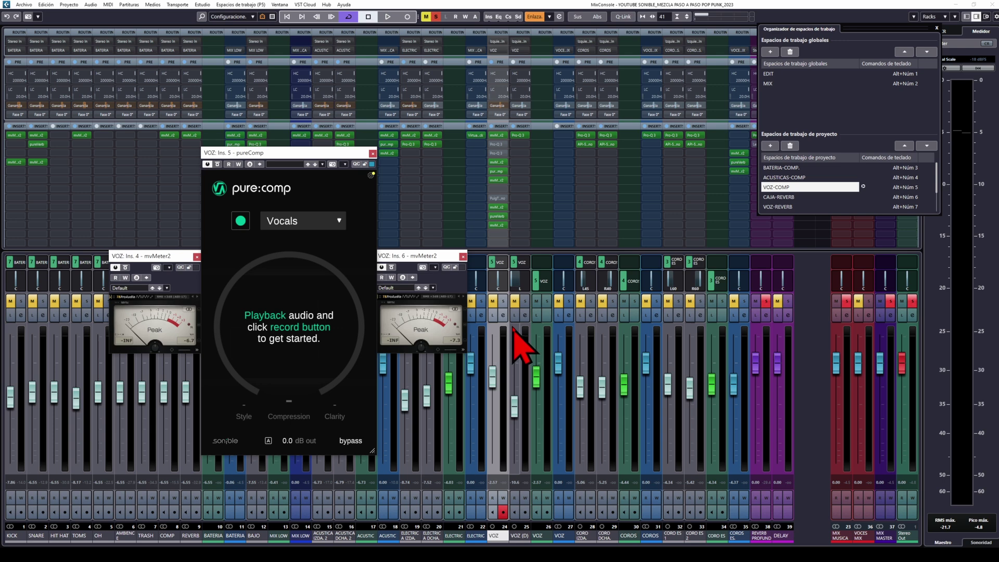
Step: Solo the VOZ track and let pure:comp learn from the vocal during playback
{"action": "left_click", "coordinate": [503, 301]}
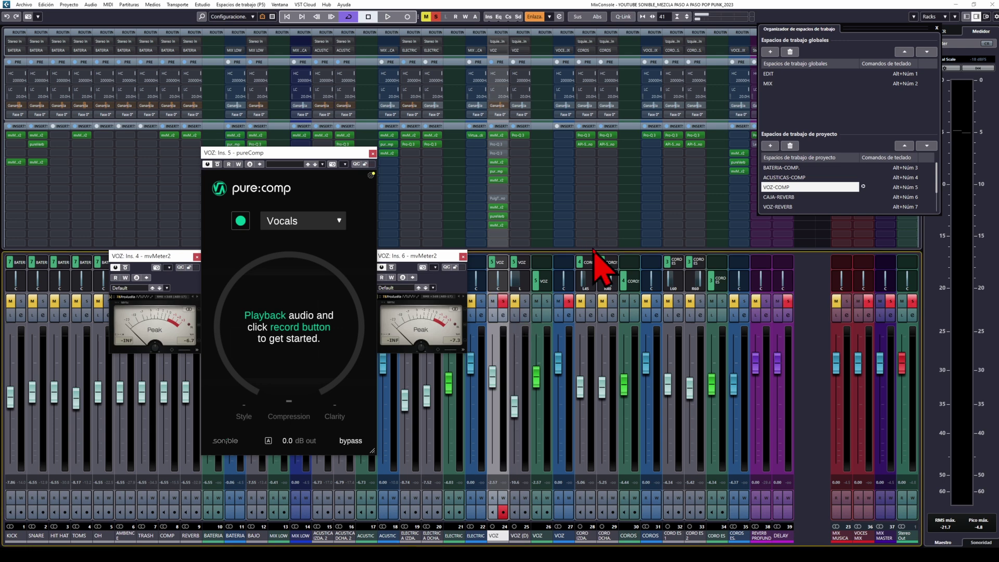
{"action": "key", "text": "space"}
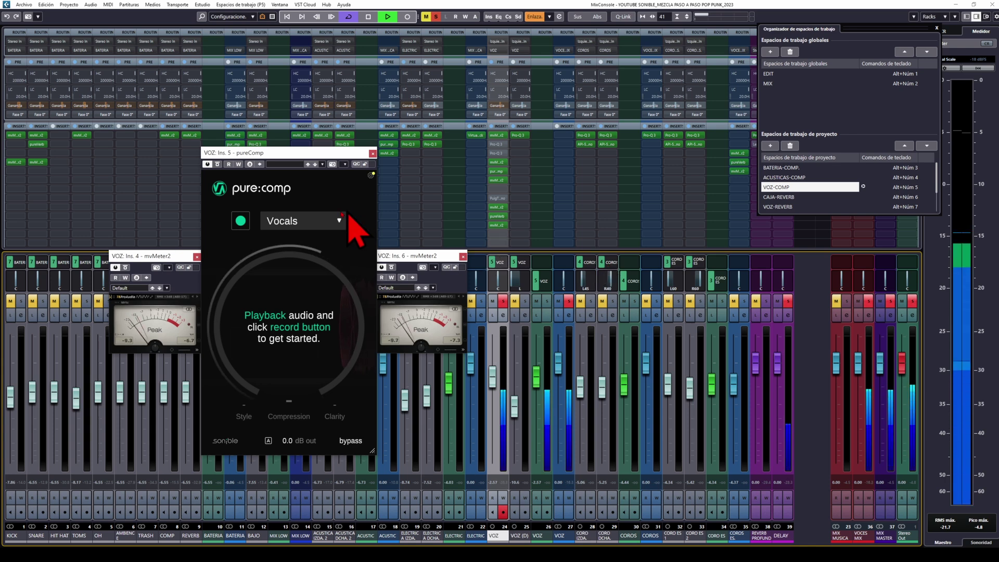
{"action": "left_click", "coordinate": [243, 223]}
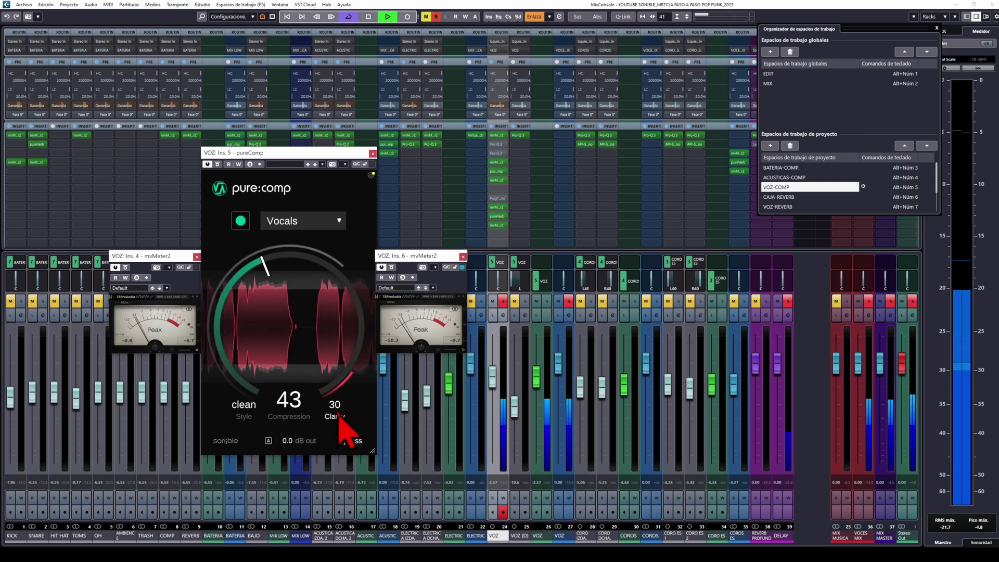
Step: Set the vocal compressor's output to 2 dB
{"action": "left_click_drag", "start_coordinate": [286, 441], "coordinate": [290, 458]}
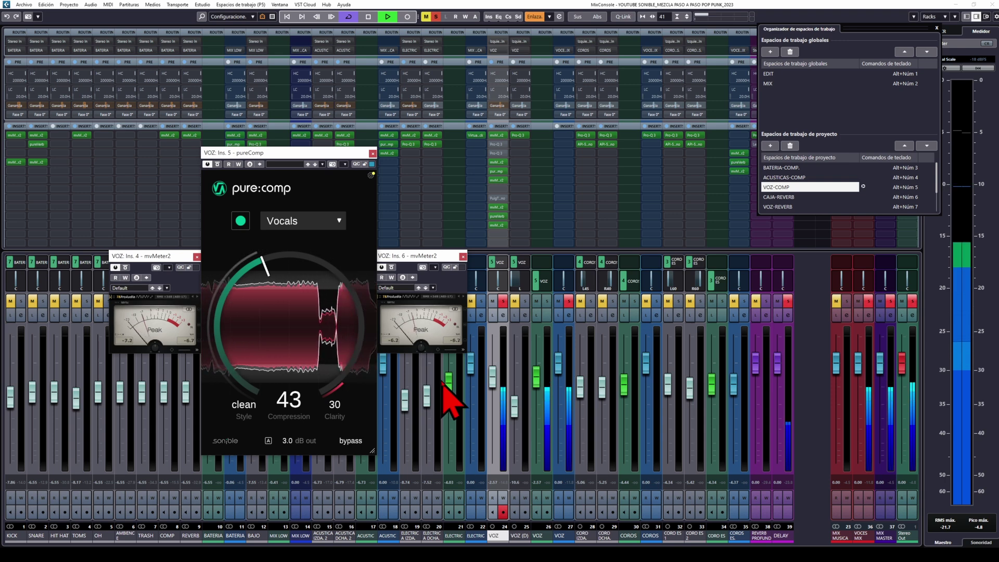
{"action": "left_click", "coordinate": [286, 441]}
{"action": "type", "text": "2"}
{"action": "key", "text": "Return"}
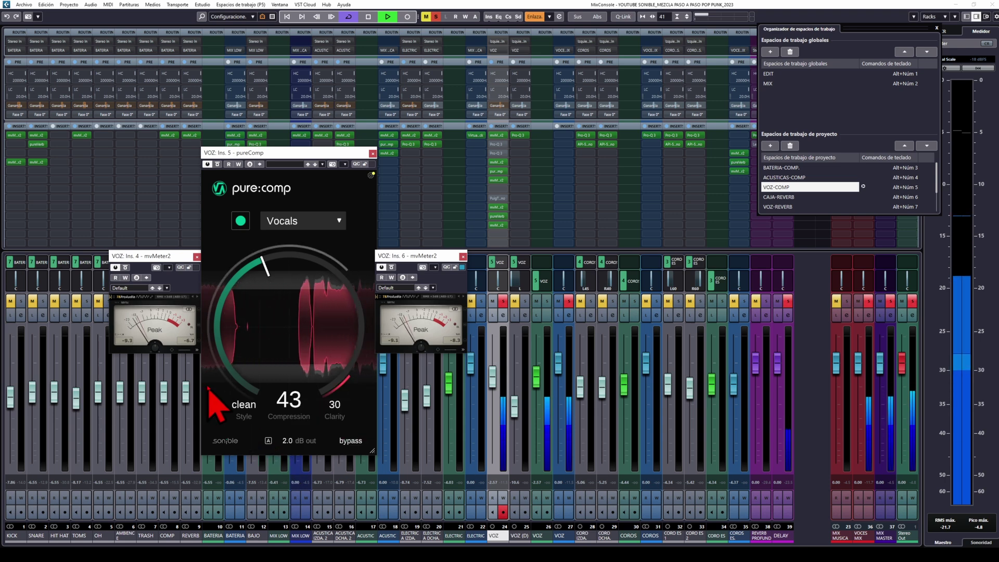
Step: Compare the vocal compressor with bypass and set its clarity to 60
{"action": "left_click", "coordinate": [217, 165]}
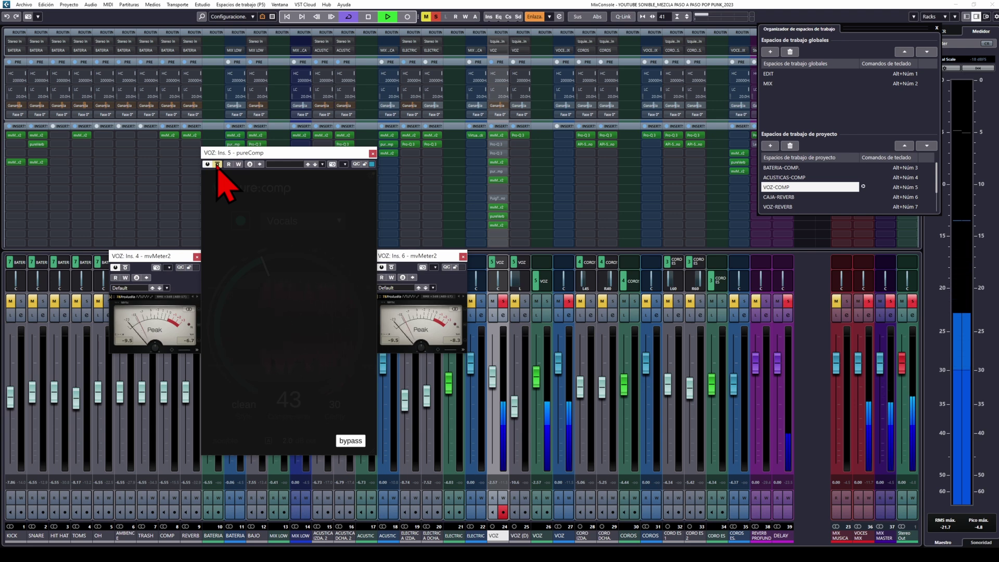
{"action": "left_click", "coordinate": [217, 164]}
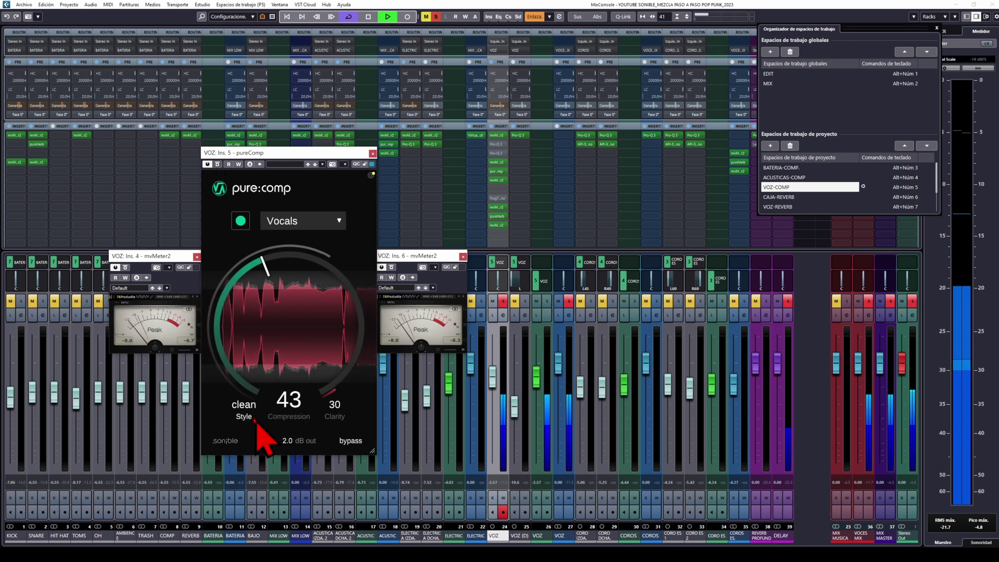
{"action": "mouse_move", "coordinate": [341, 420]}
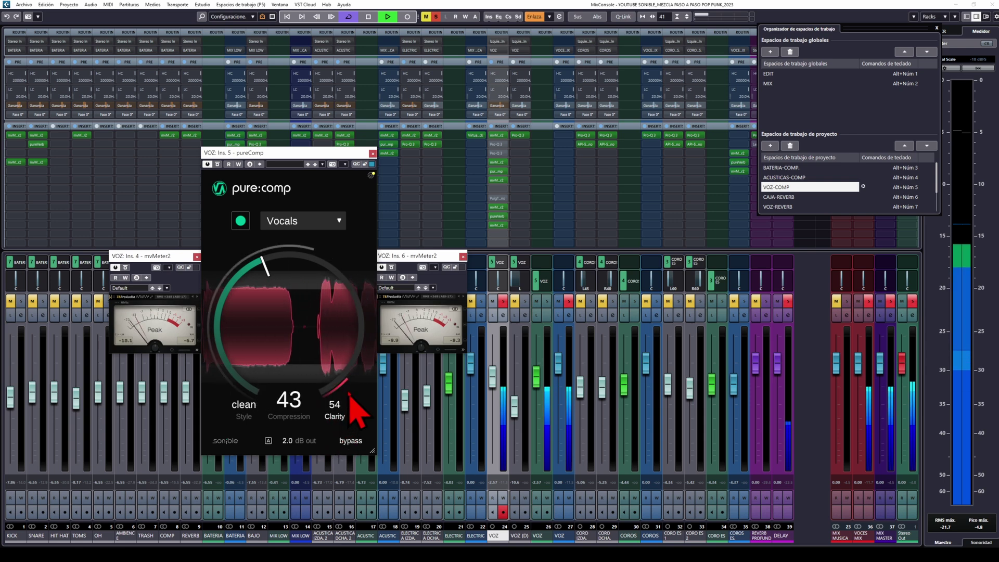
{"action": "left_click_drag", "start_coordinate": [357, 352], "coordinate": [360, 388]}
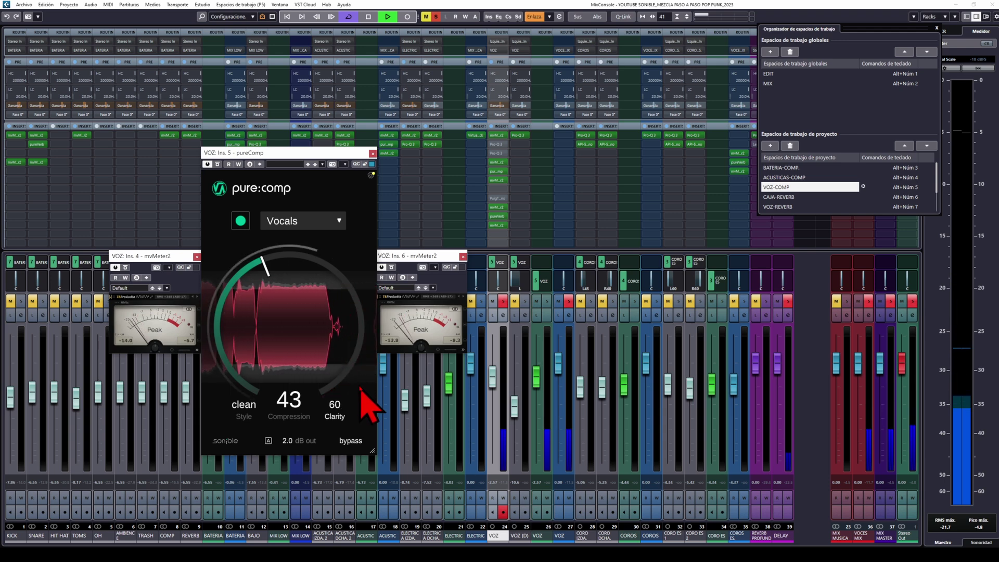
Step: Try the dirty and mixed styles on the vocal compressor, compare with bypass and return the style to clean
{"action": "left_click", "coordinate": [253, 410]}
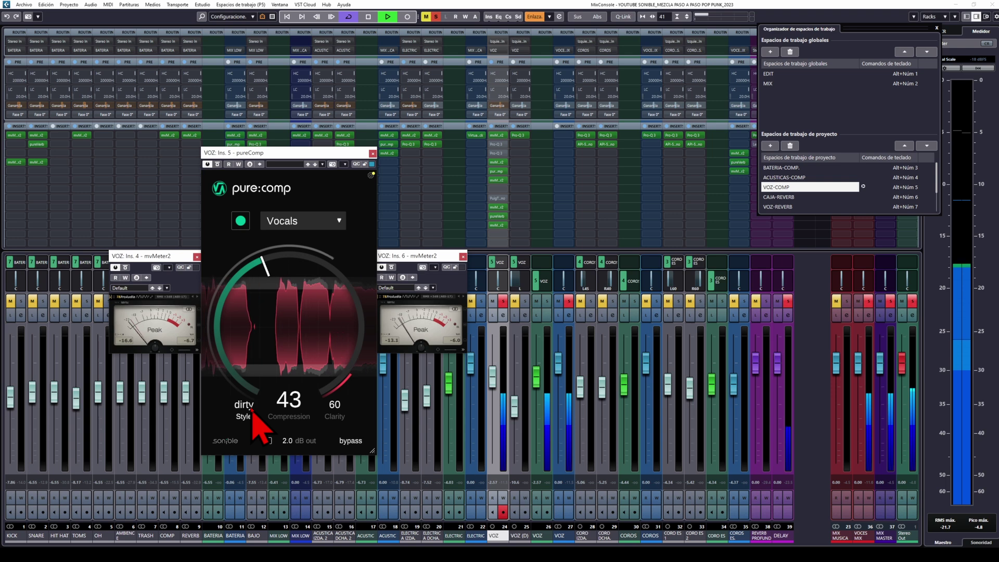
{"action": "left_click", "coordinate": [252, 409]}
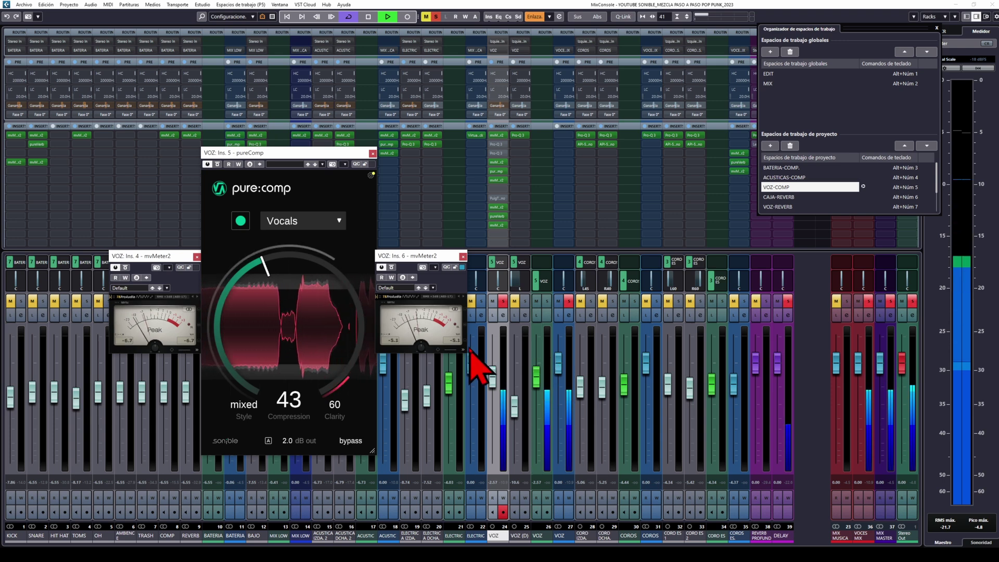
{"action": "left_click", "coordinate": [218, 165]}
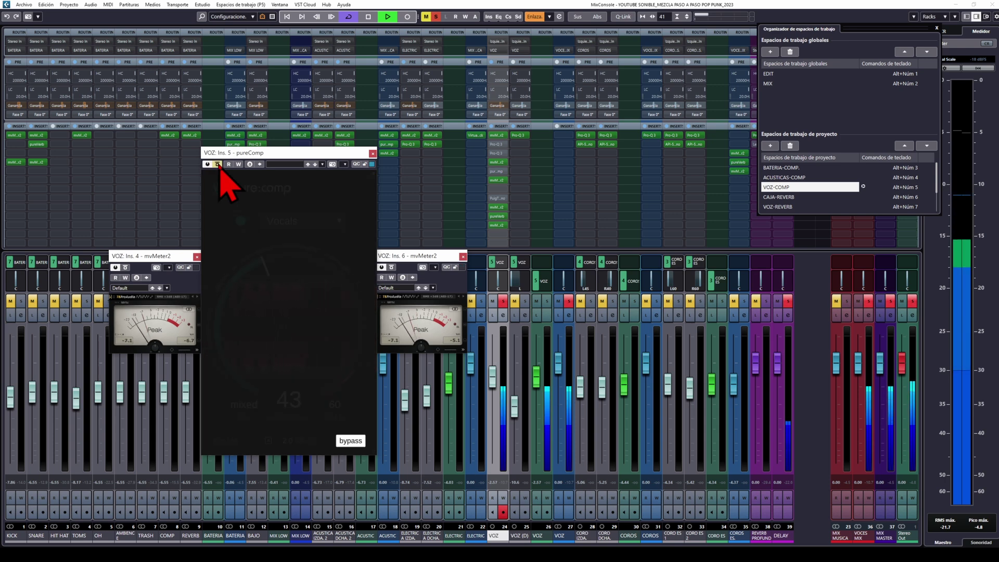
{"action": "left_click", "coordinate": [218, 165]}
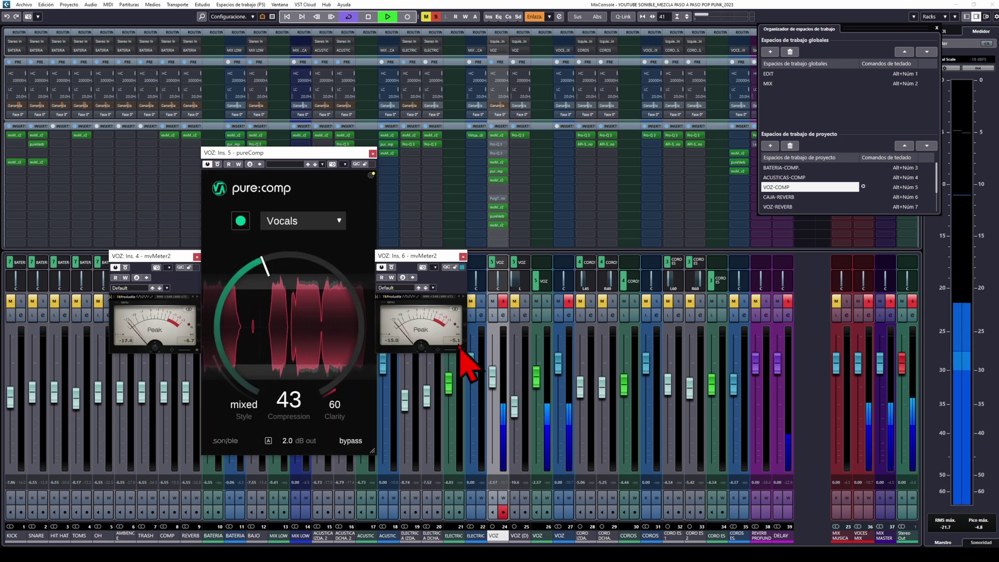
{"action": "left_click", "coordinate": [238, 416]}
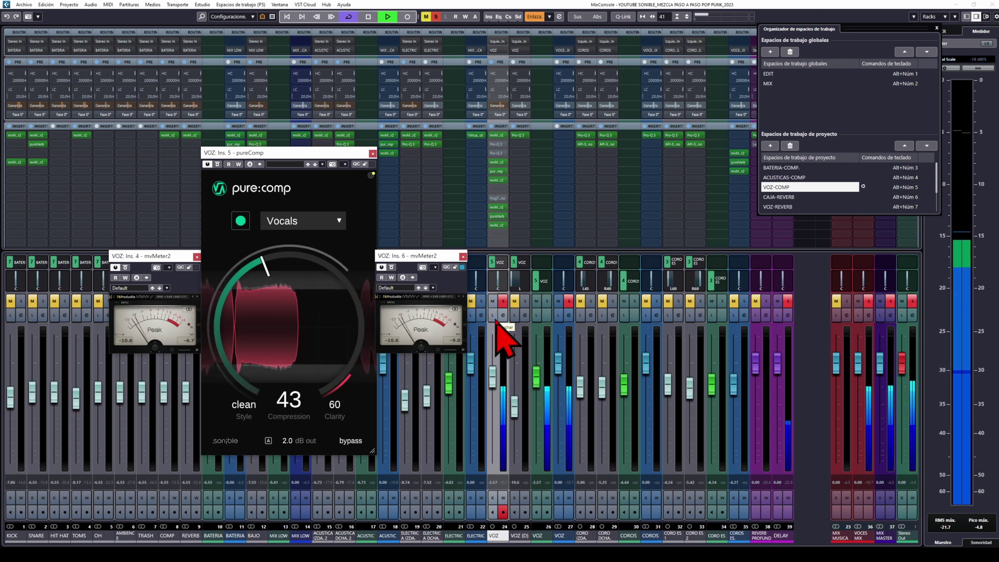
Step: Stop playback, close the vocal compressor and its two meters, and bring the instrument tracks back into the solo
{"action": "key", "text": "space"}
{"action": "left_click", "coordinate": [373, 153]}
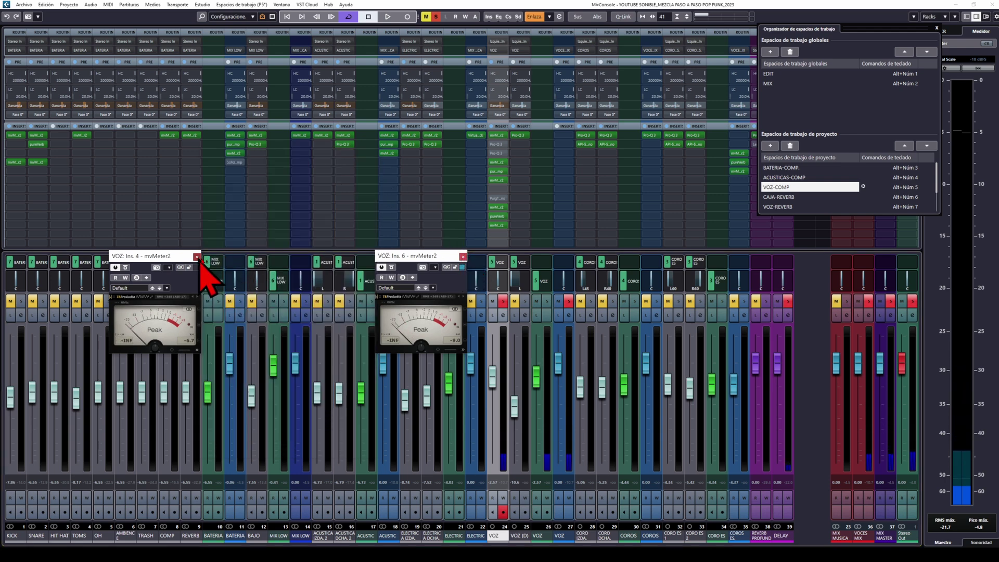
{"action": "left_click", "coordinate": [197, 256]}
{"action": "left_click", "coordinate": [463, 256]}
{"action": "left_click", "coordinate": [480, 301]}
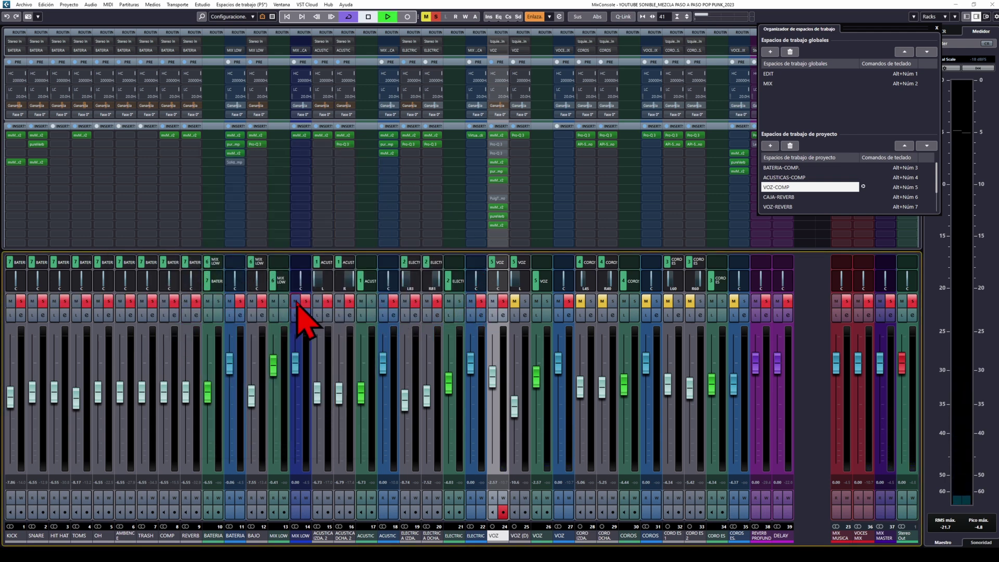
Step: Raise the BAJO channel's fader to −6.24 dB while the mix plays and stop playback
{"action": "key", "text": "space"}
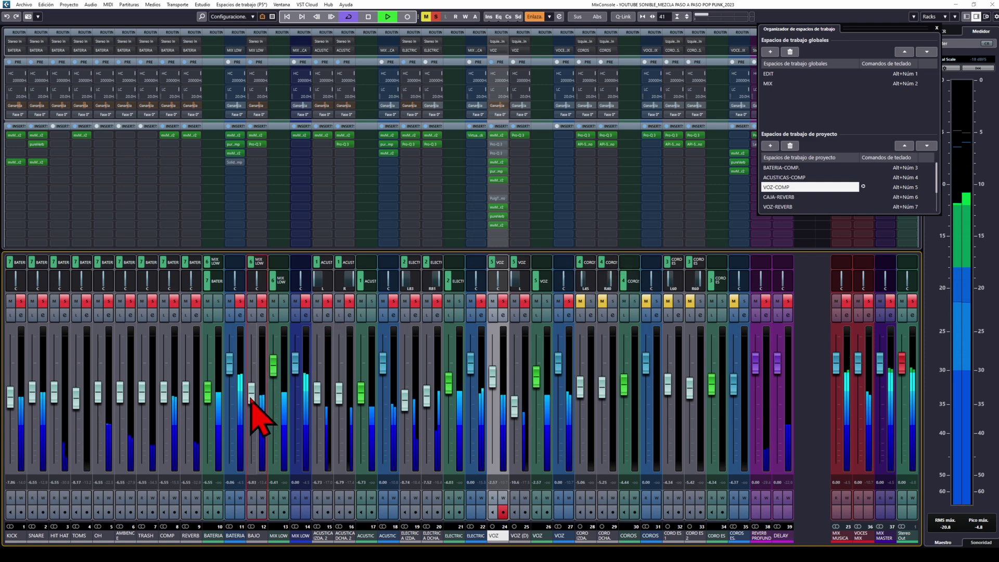
{"action": "scroll", "coordinate": [252, 398], "scroll_direction": "up", "scroll_amount": 2}
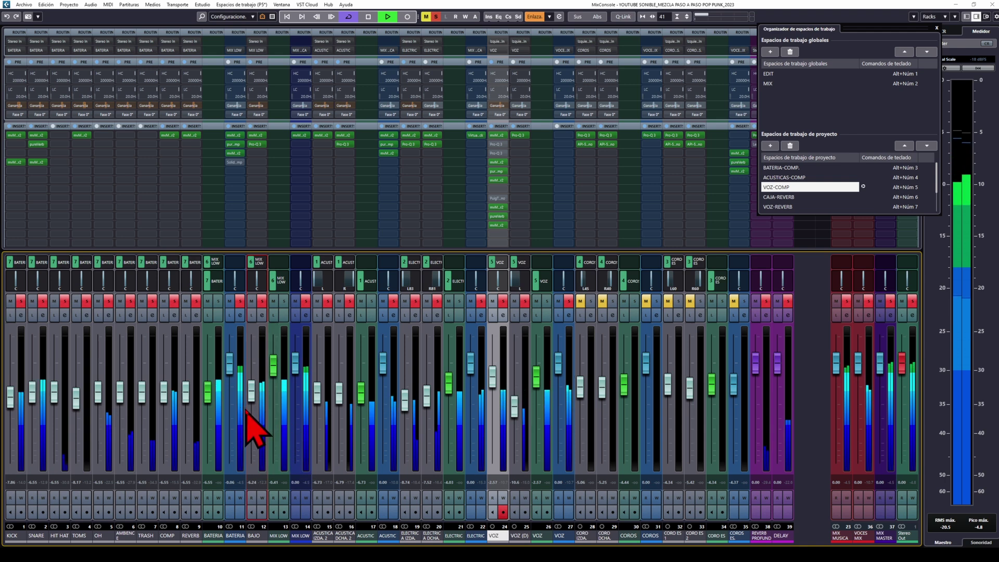
{"action": "key", "text": "space"}
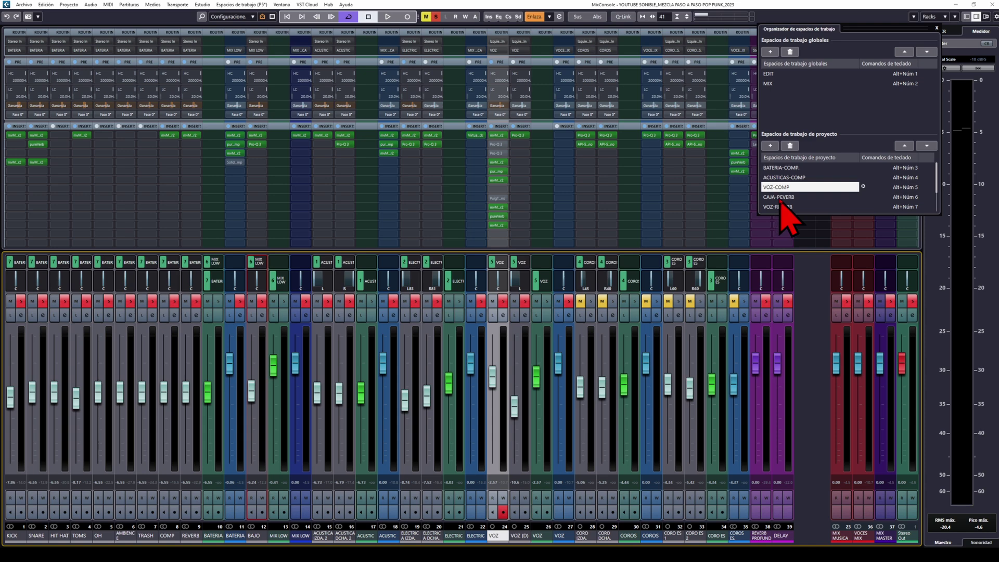
Step: Load the CAJA-REVERB project workspace, solo the SNARE channel exclusively and select it
{"action": "left_click", "coordinate": [780, 198]}
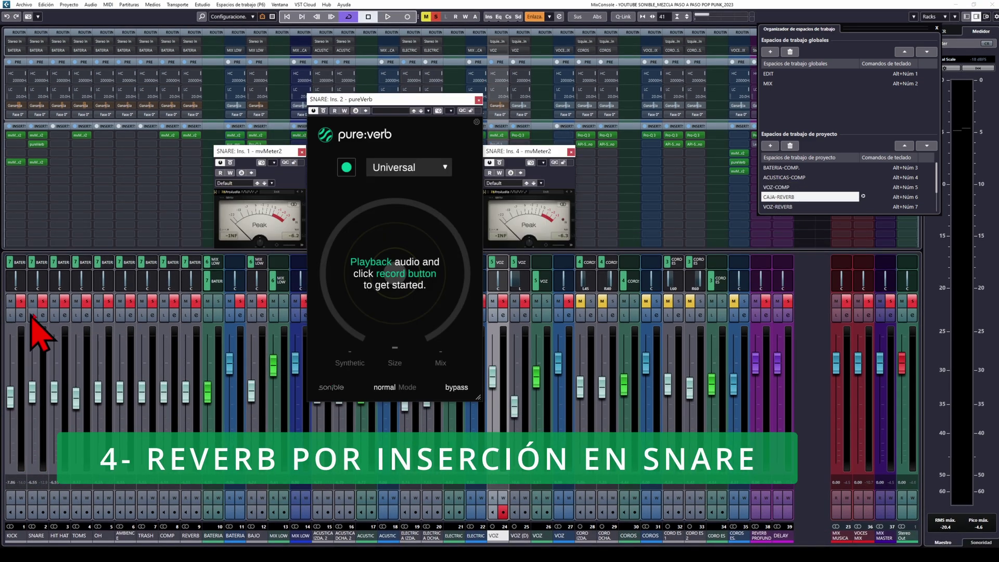
{"action": "left_click", "coordinate": [44, 304], "text": "ctrl"}
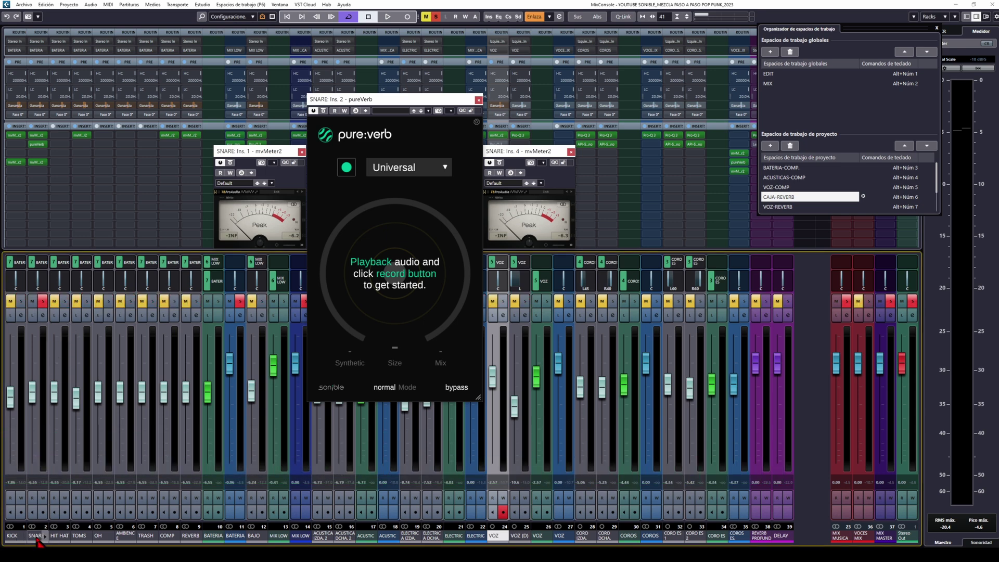
{"action": "left_click", "coordinate": [38, 537]}
Step: Set pure:verb's source profile to Snare and have it analyse the snare during playback
{"action": "left_click", "coordinate": [443, 168]}
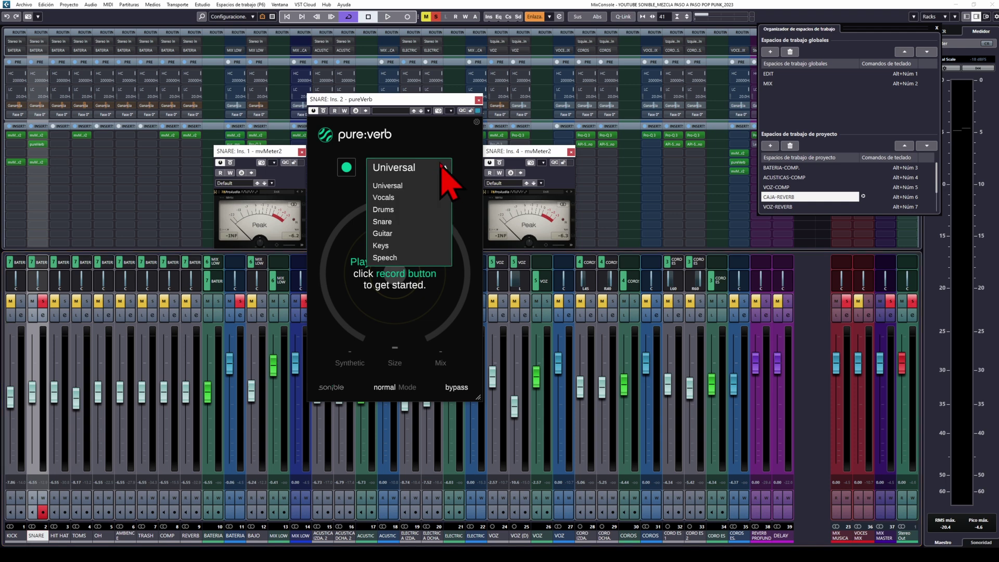
{"action": "left_click", "coordinate": [389, 222]}
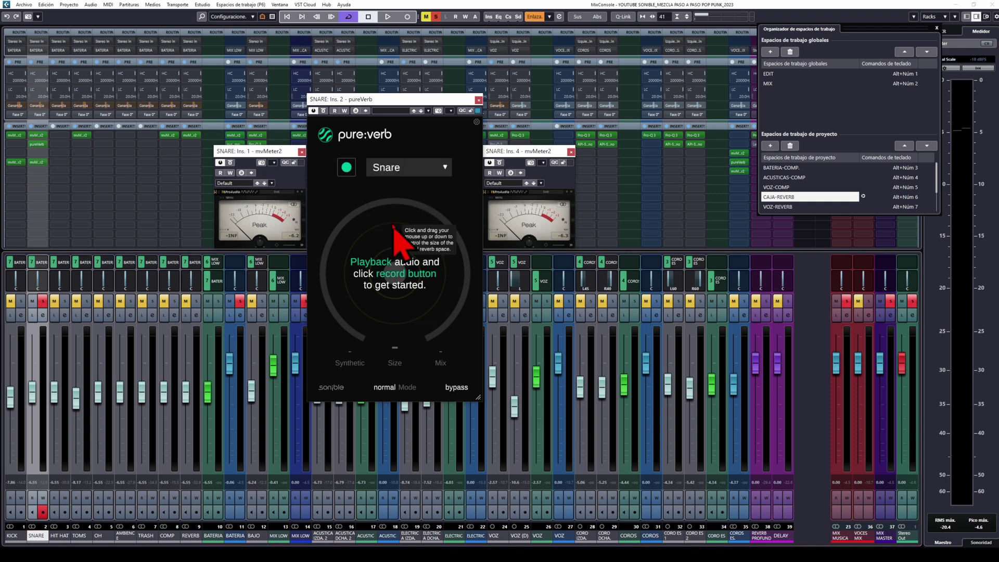
{"action": "key", "text": "space"}
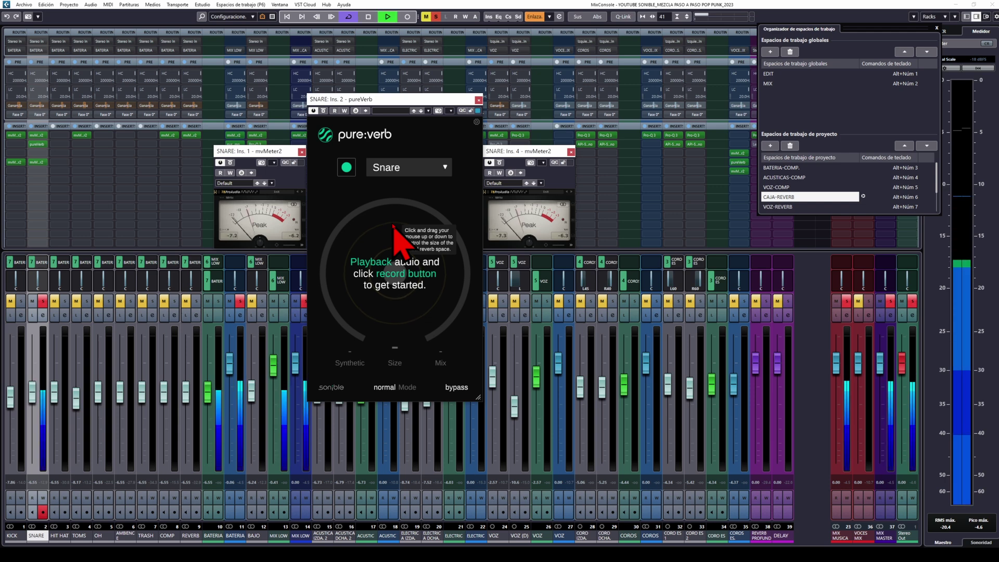
{"action": "left_click", "coordinate": [347, 167]}
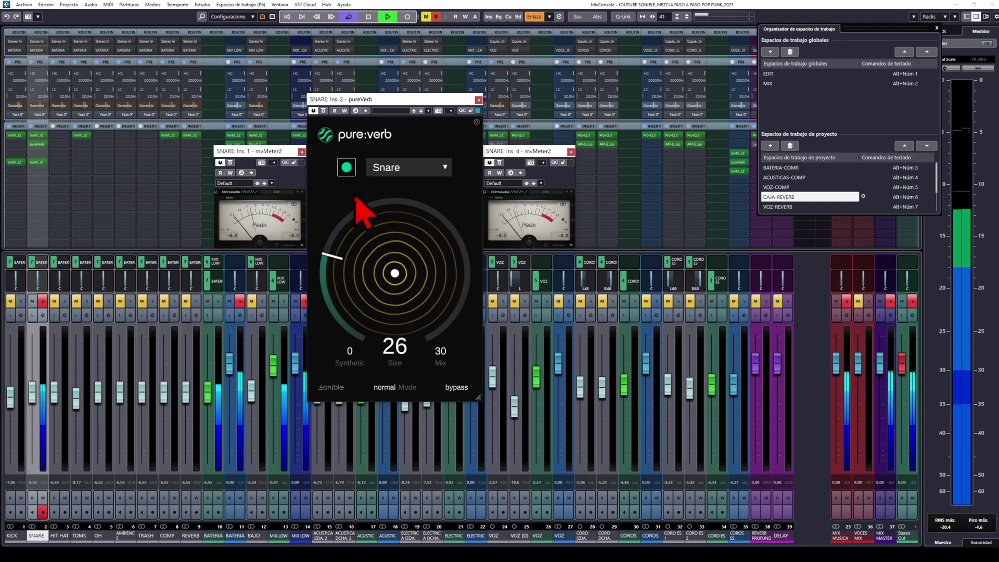
Step: Audition the snare reverb's Synthetic amount up to 100 and set it to 23
{"action": "left_click", "coordinate": [356, 354]}
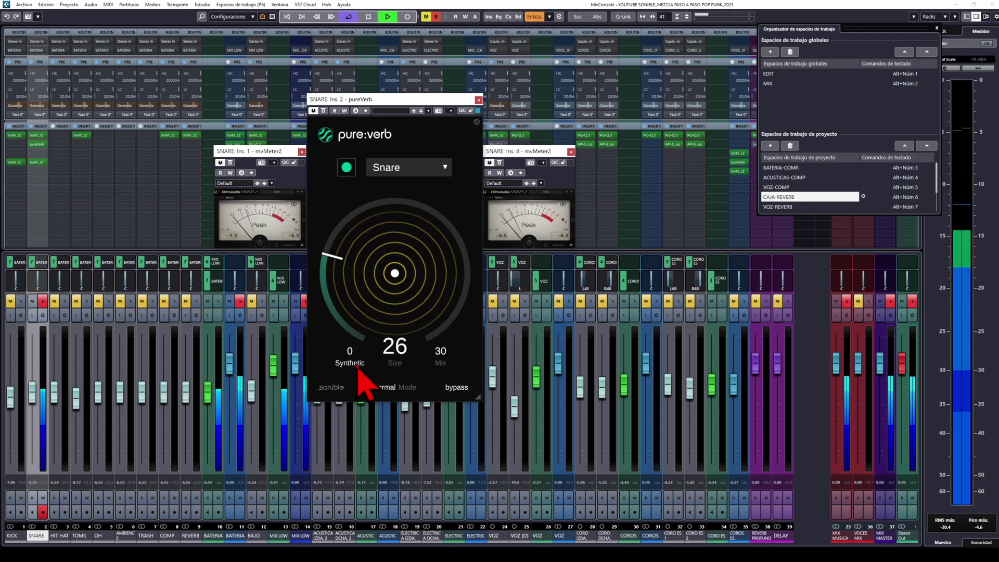
{"action": "type", "text": "42"}
{"action": "key", "text": "Return"}
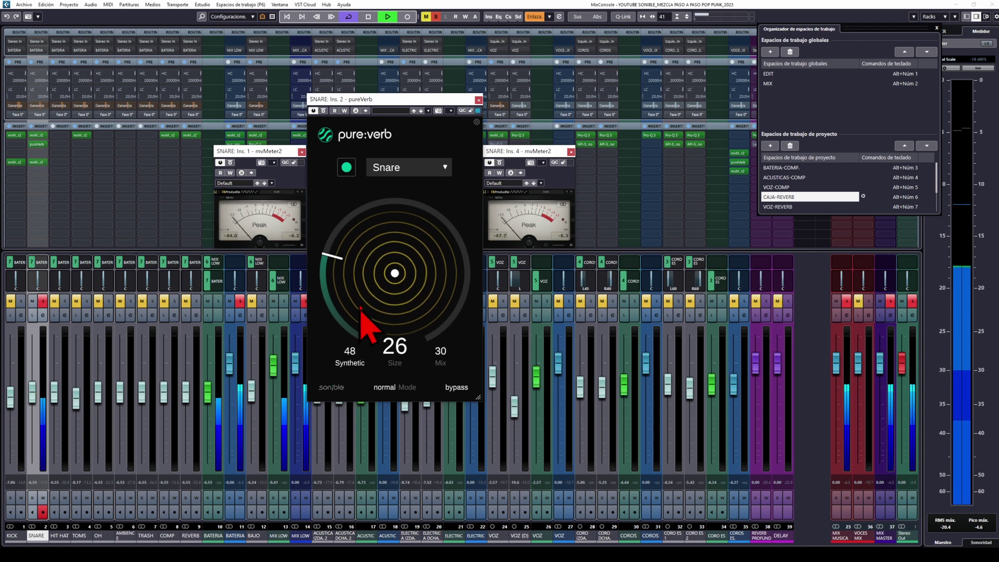
{"action": "left_click_drag", "start_coordinate": [355, 283], "coordinate": [347, 248]}
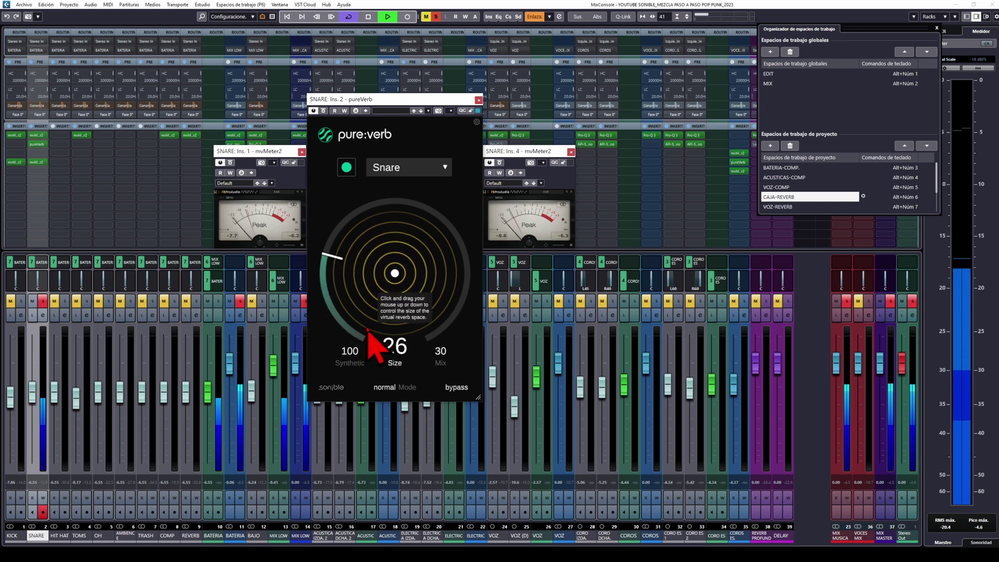
{"action": "left_click_drag", "start_coordinate": [354, 356], "coordinate": [346, 426]}
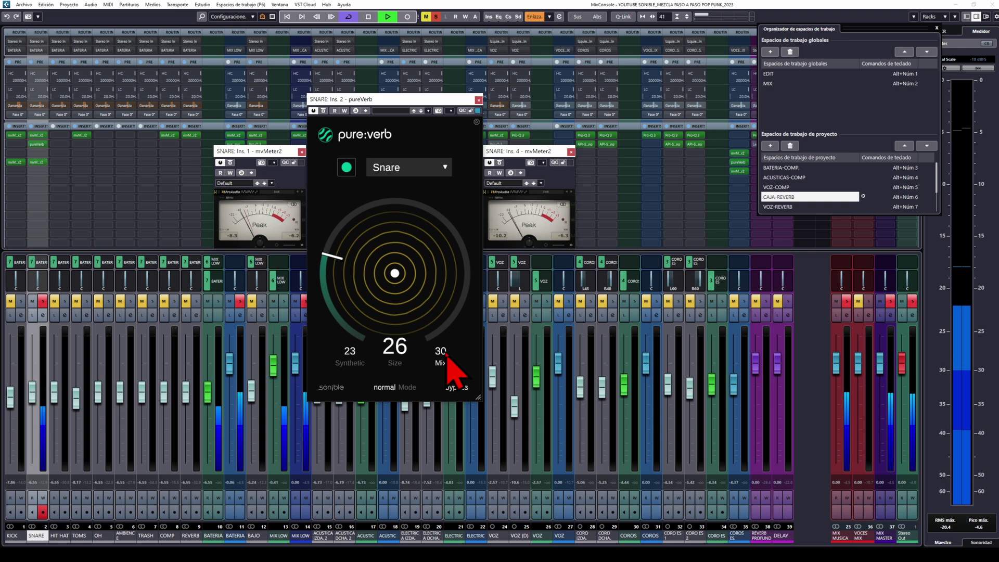
Step: Set the snare reverb's mix to 33 and its size to 31
{"action": "mouse_move", "coordinate": [445, 352]}
{"action": "left_mouse_down"}
{"action": "mouse_move", "coordinate": [461, 316]}
{"action": "mouse_move", "coordinate": [465, 353]}
{"action": "left_mouse_up"}
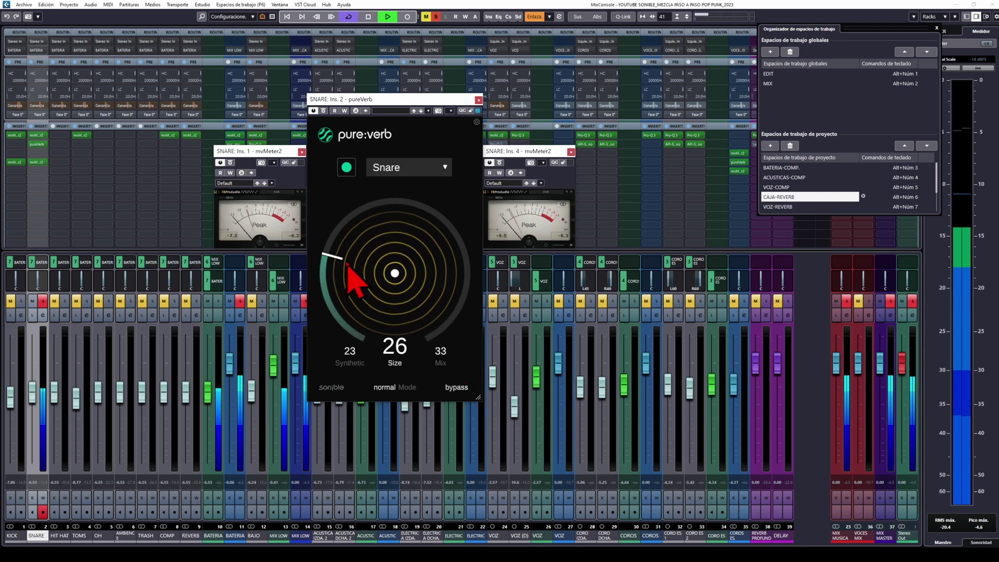
{"action": "left_click_drag", "start_coordinate": [339, 256], "coordinate": [364, 216]}
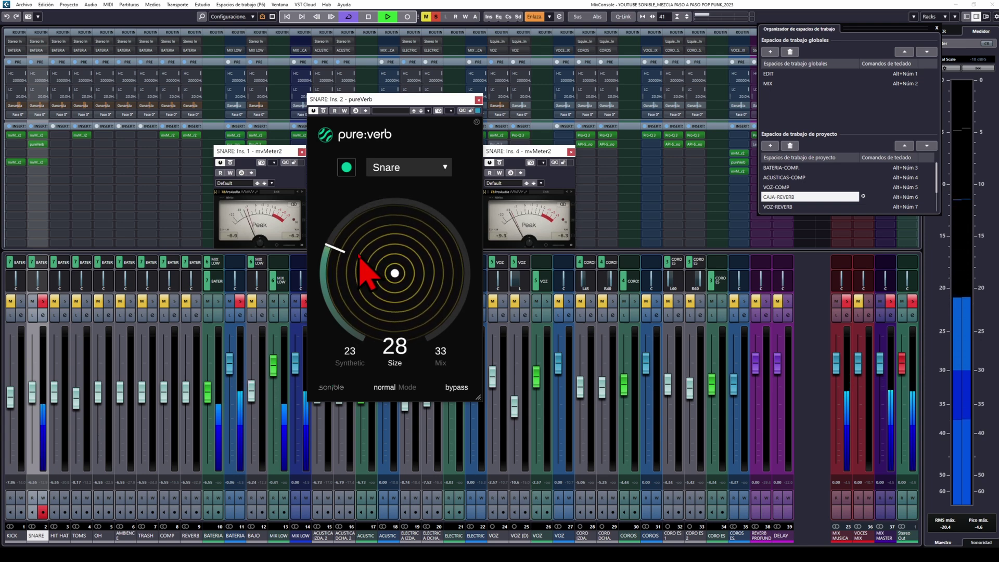
{"action": "left_click_drag", "start_coordinate": [359, 255], "coordinate": [362, 266]}
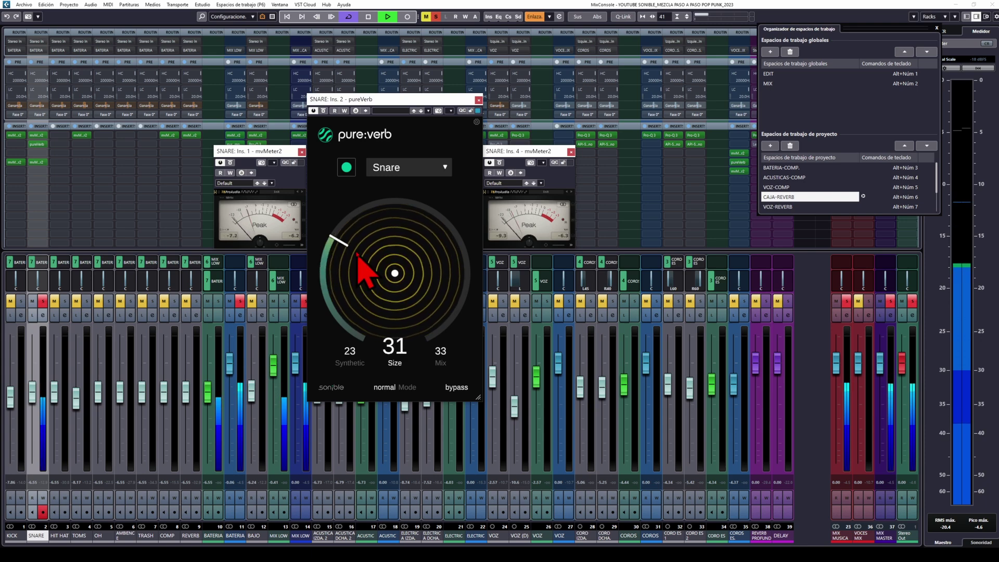
Step: Try the infinite and bounce modes on the snare reverb, auditioning bounce with mix up to 100 and with mix 57 and size 29
{"action": "left_click", "coordinate": [396, 393]}
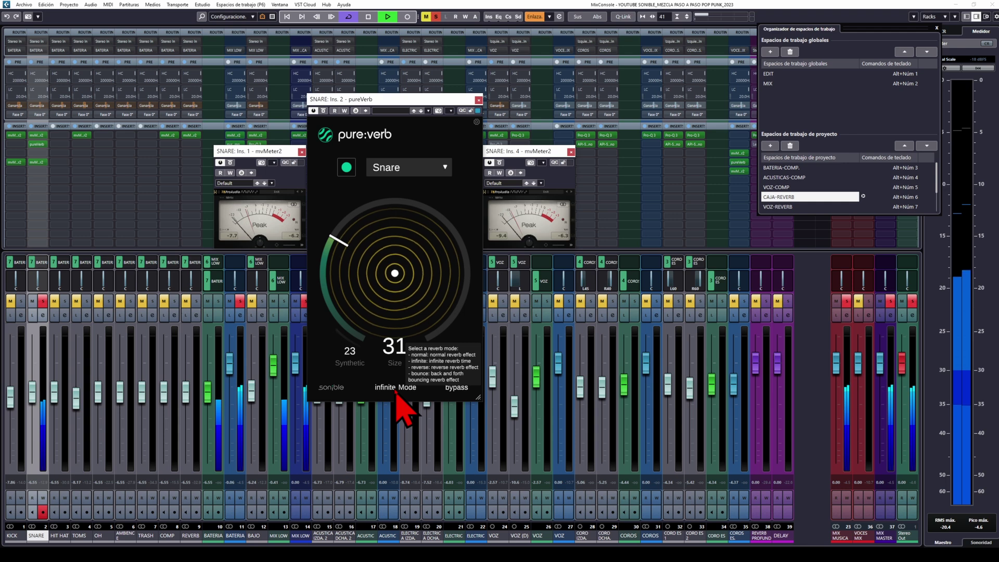
{"action": "left_click", "coordinate": [395, 388]}
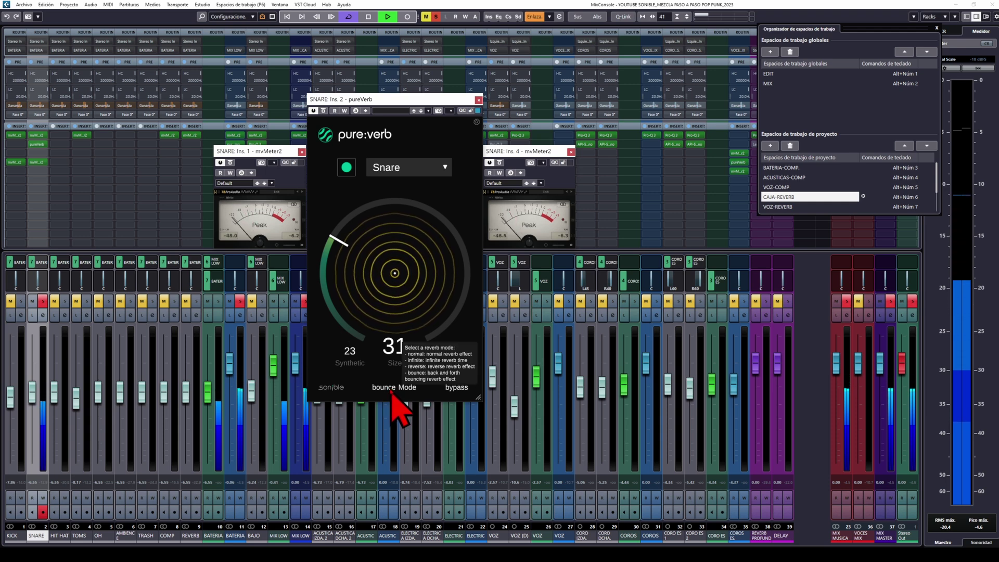
{"action": "left_click_drag", "start_coordinate": [453, 368], "coordinate": [456, 256]}
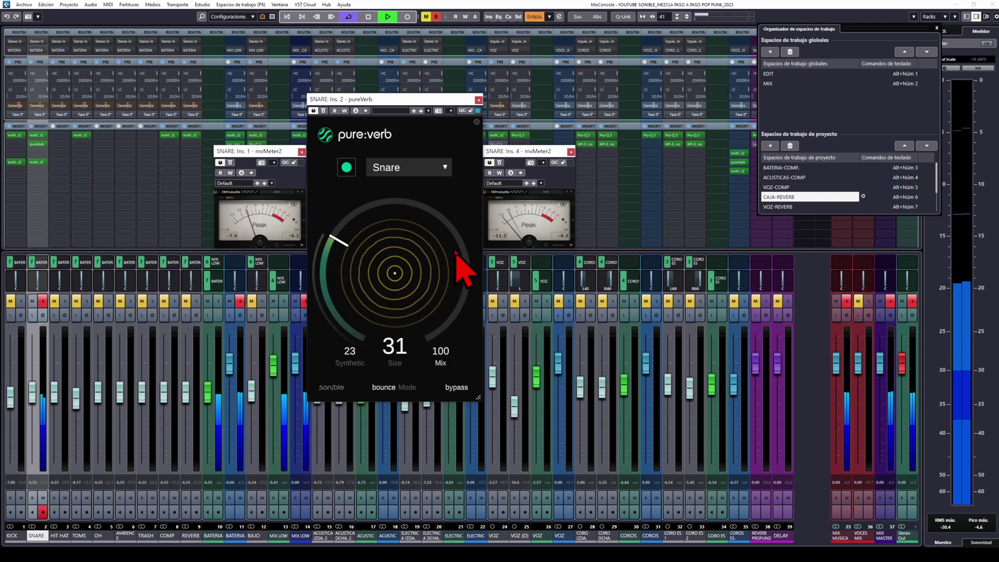
{"action": "scroll", "coordinate": [439, 322], "scroll_direction": "up", "scroll_amount": 1}
{"action": "scroll", "coordinate": [439, 322], "scroll_direction": "down", "scroll_amount": 5}
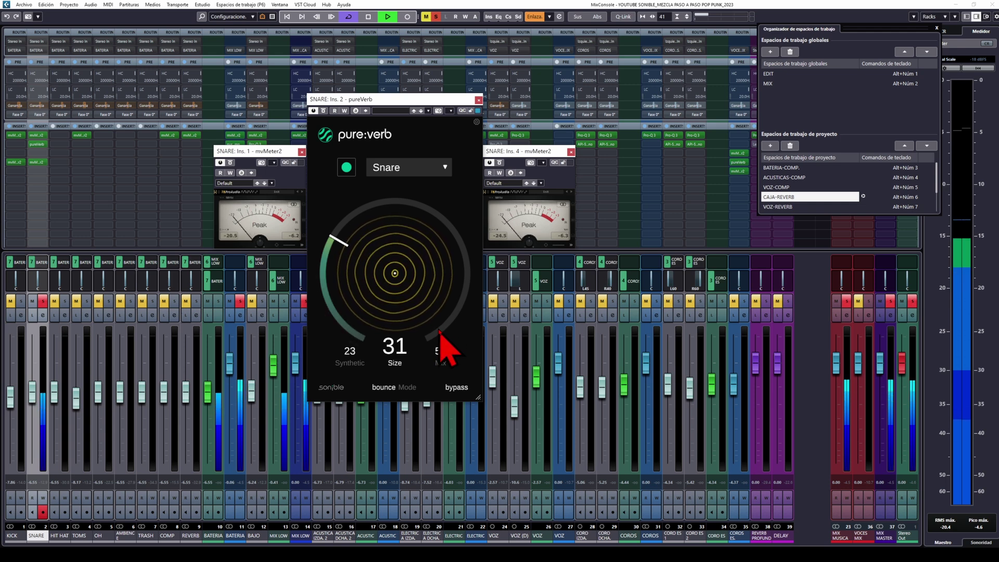
{"action": "left_click", "coordinate": [368, 17]}
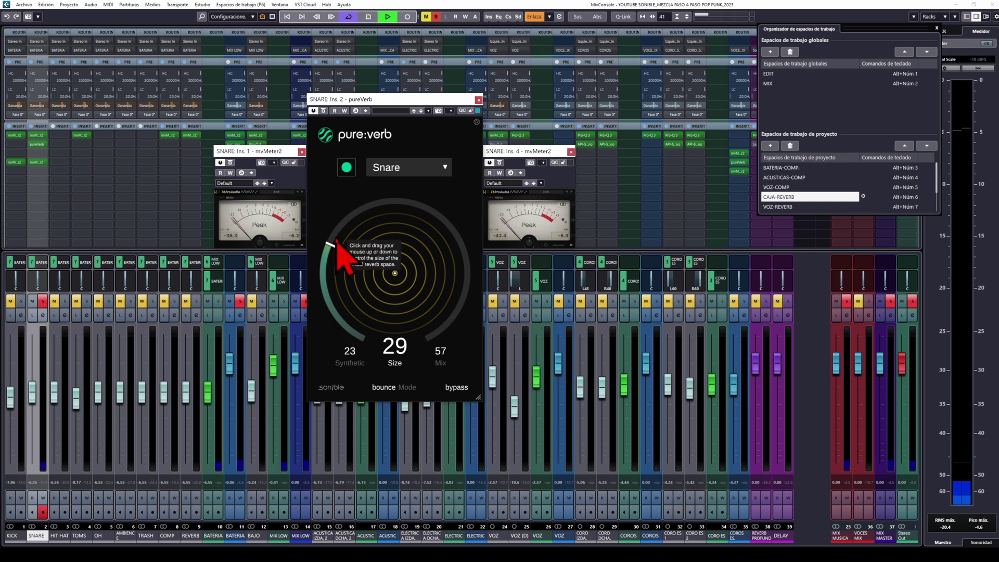
Step: Return the snare reverb to normal mode with its mix at 29 and size at 34
{"action": "left_click_drag", "start_coordinate": [442, 350], "coordinate": [446, 400]}
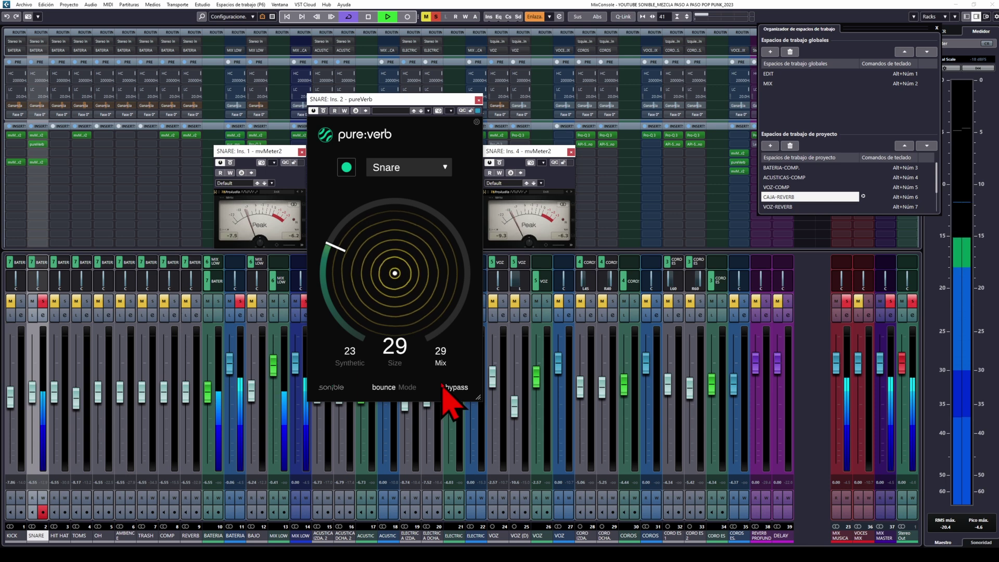
{"action": "left_click", "coordinate": [397, 391]}
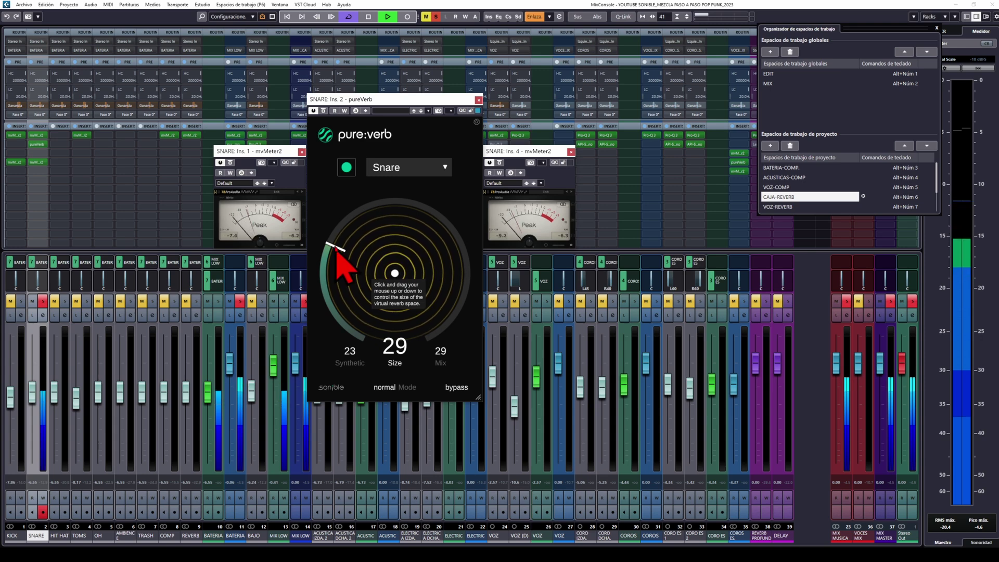
{"action": "mouse_move", "coordinate": [338, 248]}
{"action": "left_mouse_down"}
{"action": "mouse_move", "coordinate": [338, 233]}
{"action": "mouse_move", "coordinate": [330, 240]}
{"action": "left_mouse_up"}
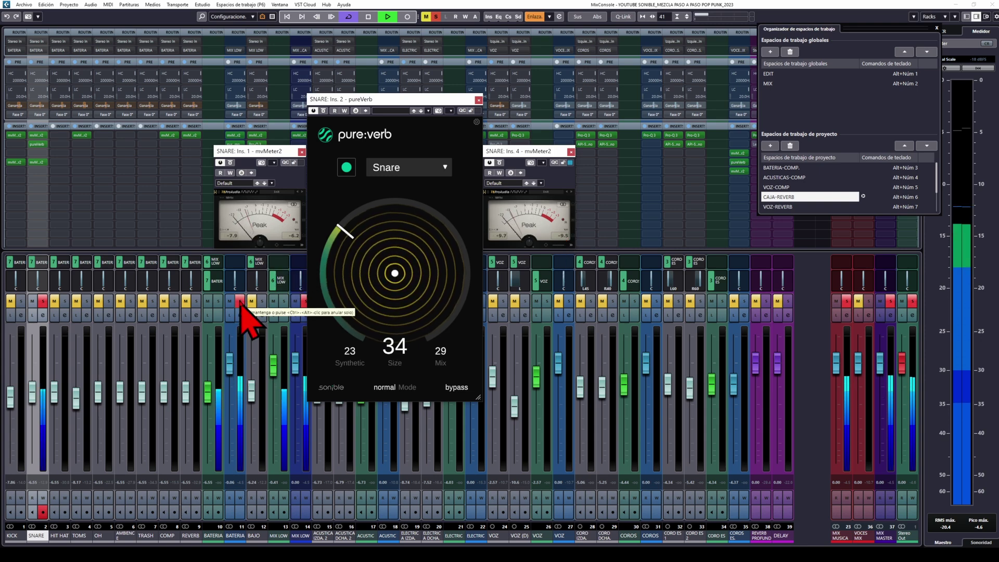
Step: Add the KICK, HIT HAT, TOMS, OH, ambience, TRASH, COMP and REVERB drum channels to the solo
{"action": "left_click", "coordinate": [21, 301]}
{"action": "left_click", "coordinate": [65, 301]}
{"action": "left_click", "coordinate": [86, 301]}
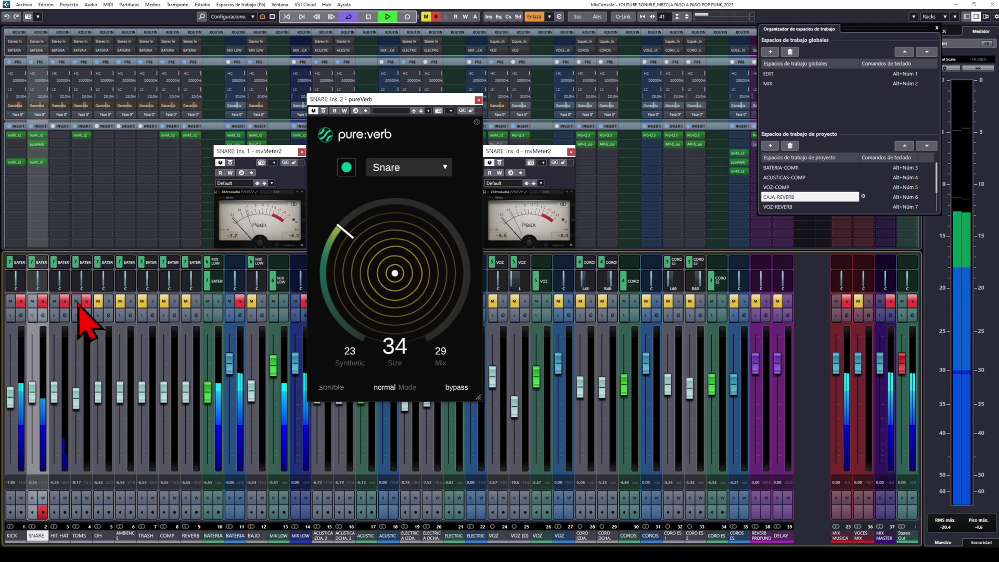
{"action": "left_click", "coordinate": [108, 301]}
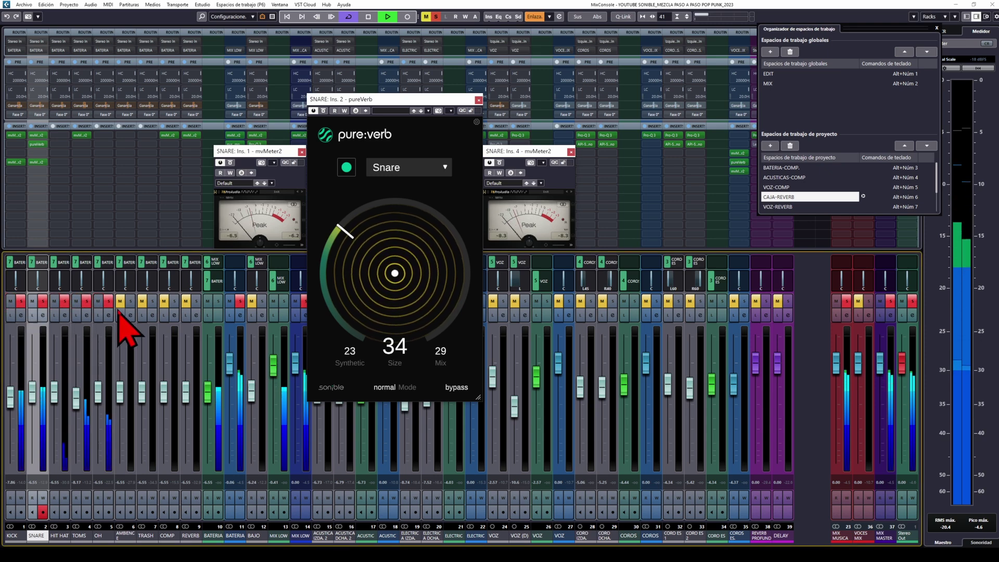
{"action": "left_click", "coordinate": [130, 302]}
{"action": "left_click", "coordinate": [152, 302]}
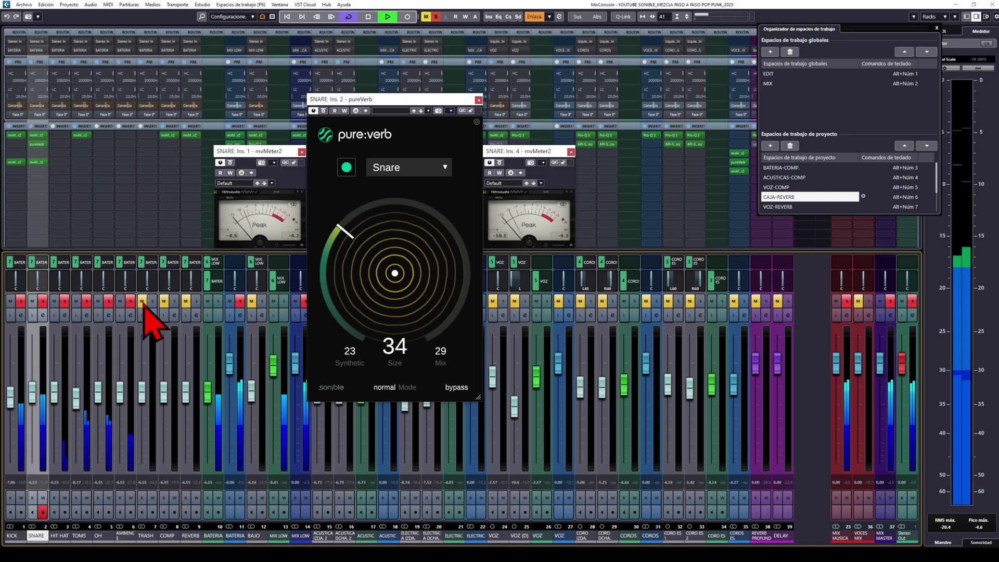
{"action": "left_click", "coordinate": [174, 301]}
{"action": "left_click", "coordinate": [194, 302]}
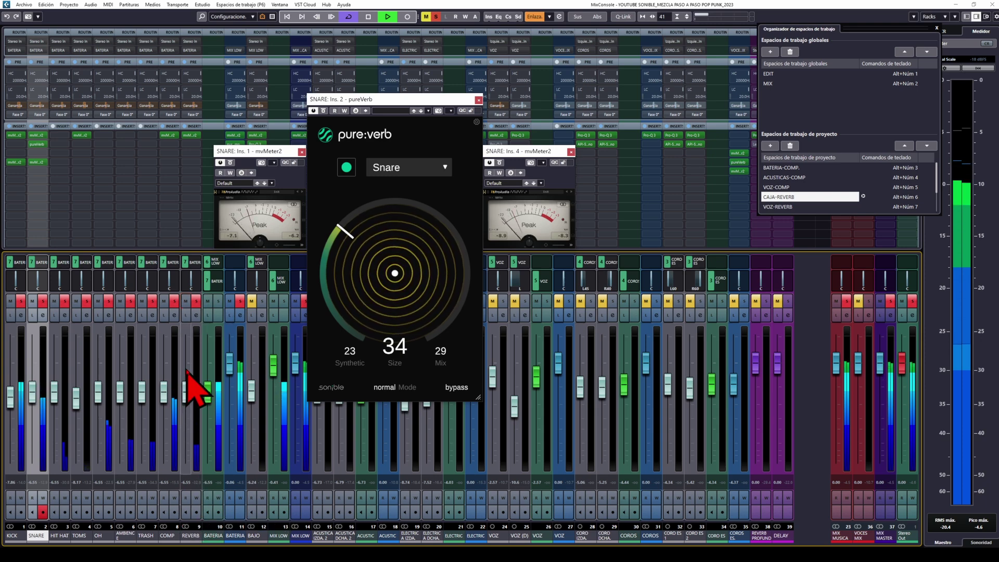
Step: Compare the drums with the REVERB channel muted and unmuted, and with BAJO in and out of the solo
{"action": "left_click", "coordinate": [186, 302]}
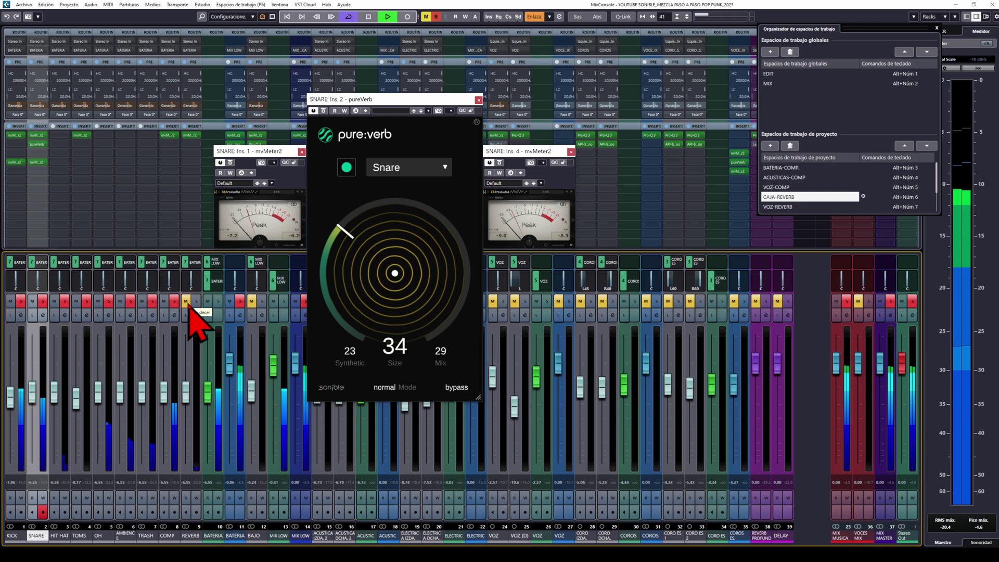
{"action": "left_click", "coordinate": [187, 302]}
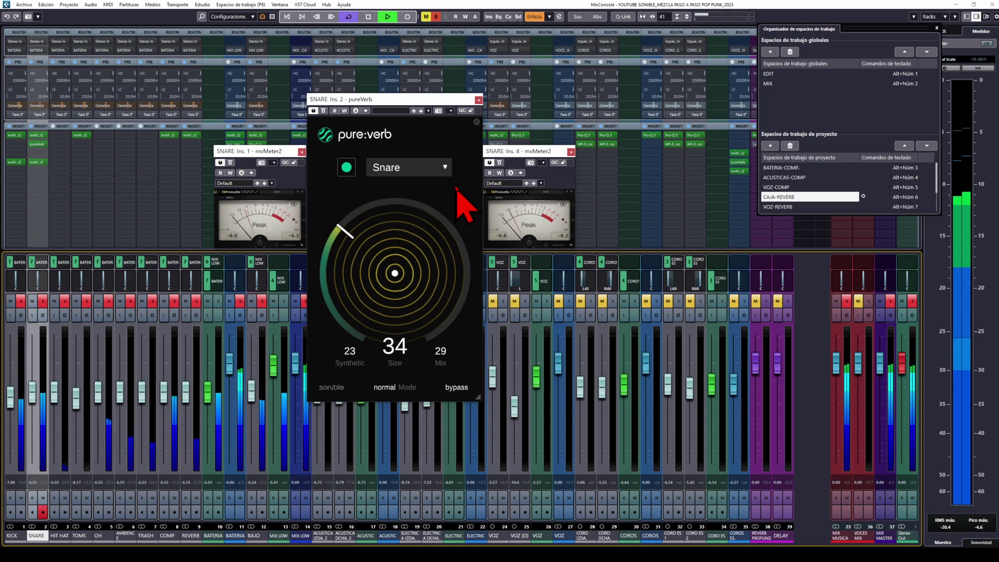
{"action": "left_click", "coordinate": [261, 301]}
{"action": "left_click", "coordinate": [251, 301]}
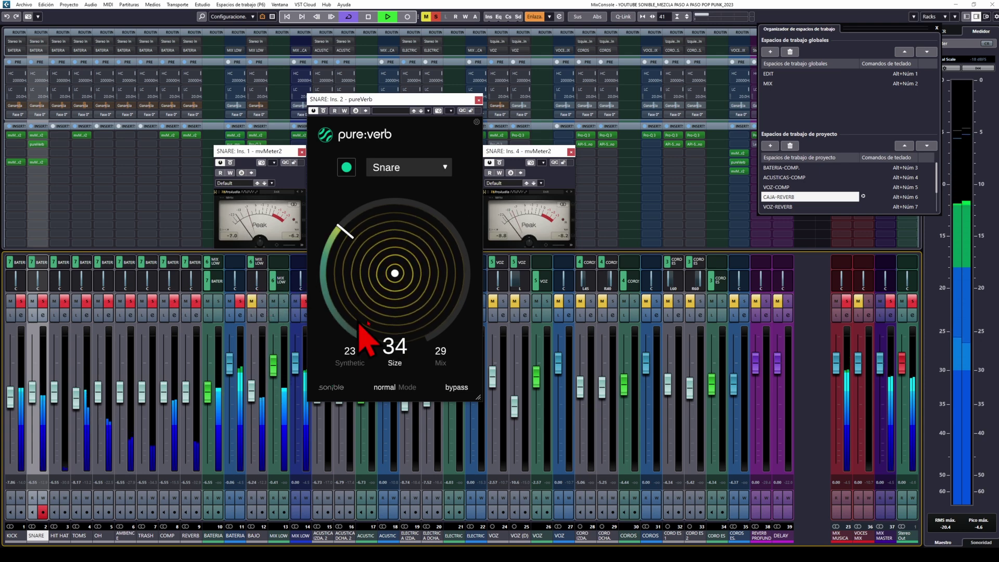
Step: Try the infinite and reverse modes on the snare reverb, raising its size to 77 and mix to 82 in reverse
{"action": "left_click", "coordinate": [393, 391]}
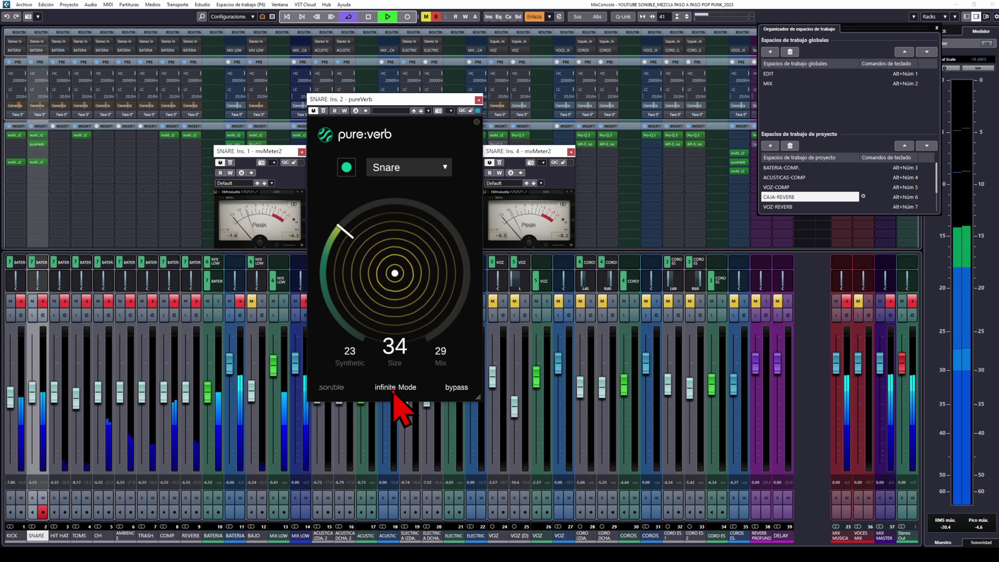
{"action": "left_click", "coordinate": [393, 390]}
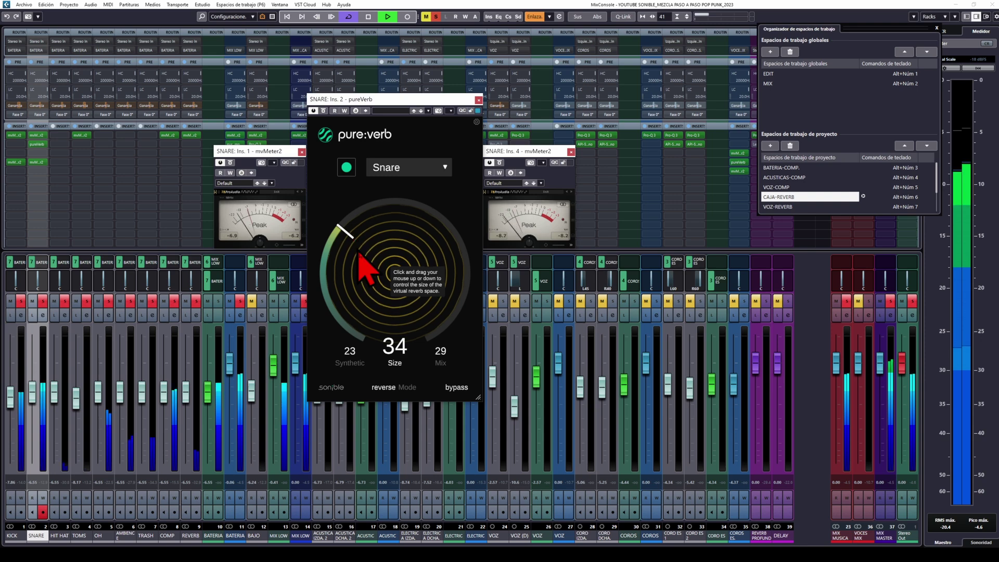
{"action": "left_click_drag", "start_coordinate": [446, 375], "coordinate": [446, 345]}
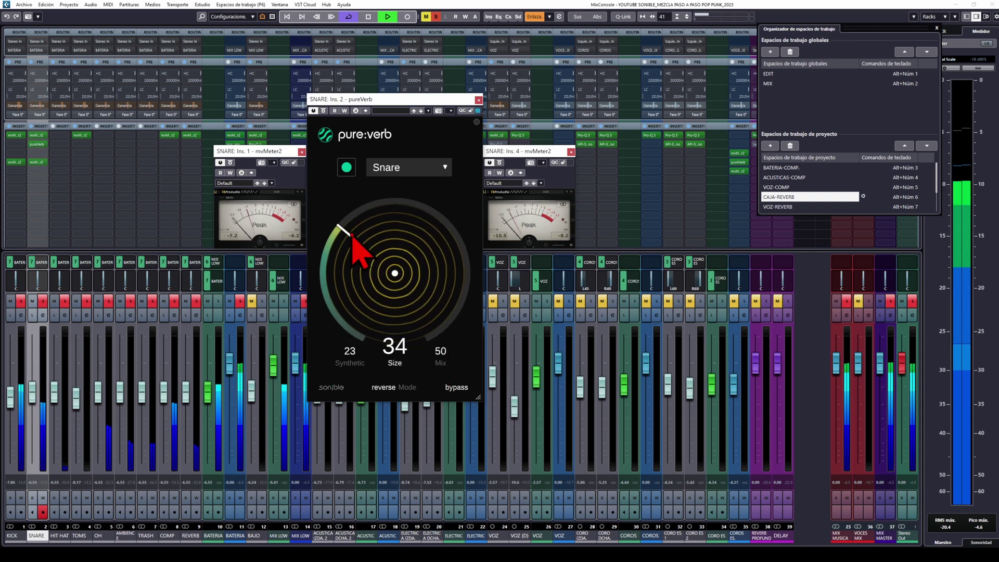
{"action": "scroll", "coordinate": [442, 353], "scroll_direction": "up", "scroll_amount": 11}
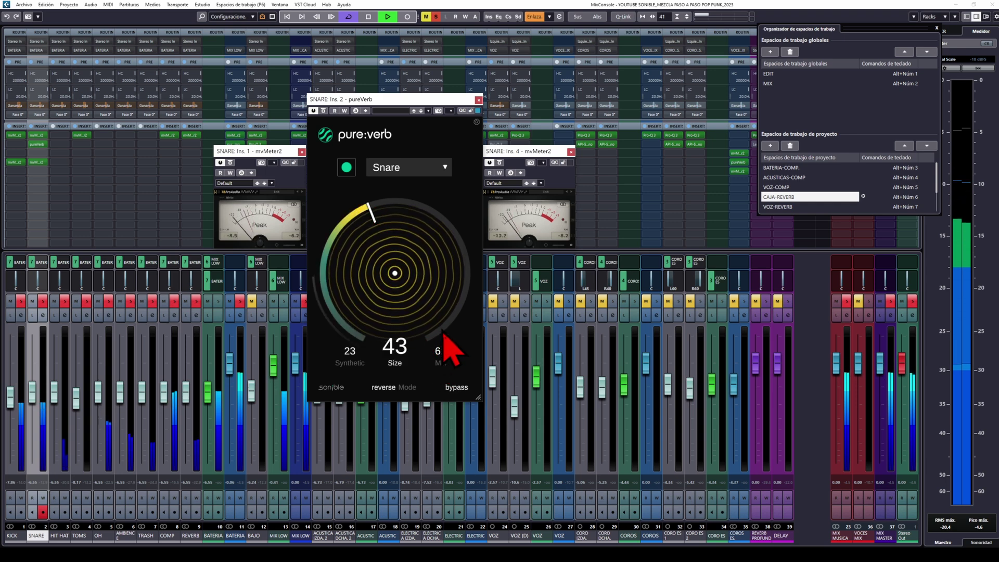
{"action": "scroll", "coordinate": [449, 359], "scroll_direction": "up", "scroll_amount": 20}
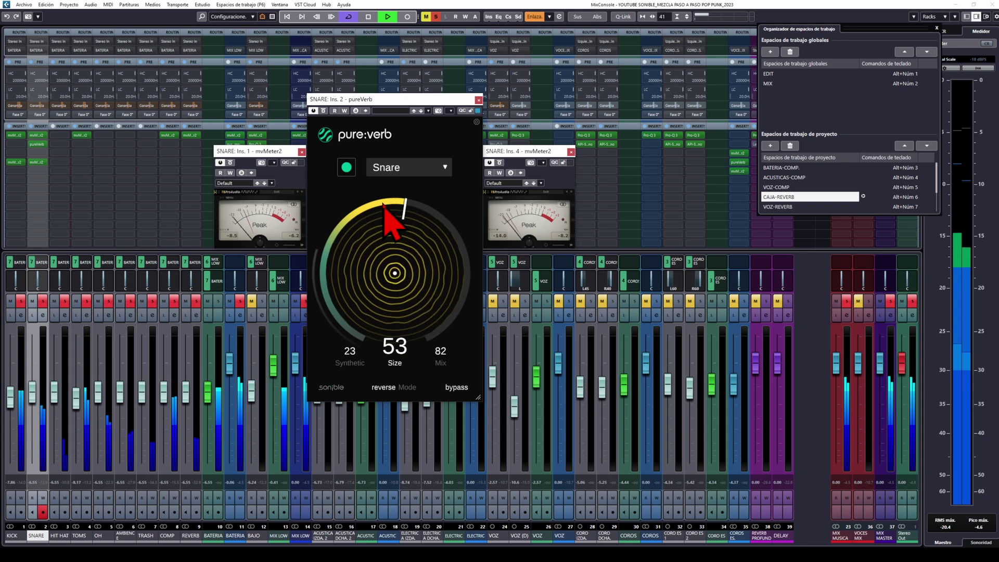
{"action": "scroll", "coordinate": [385, 205], "scroll_direction": "up", "scroll_amount": 3}
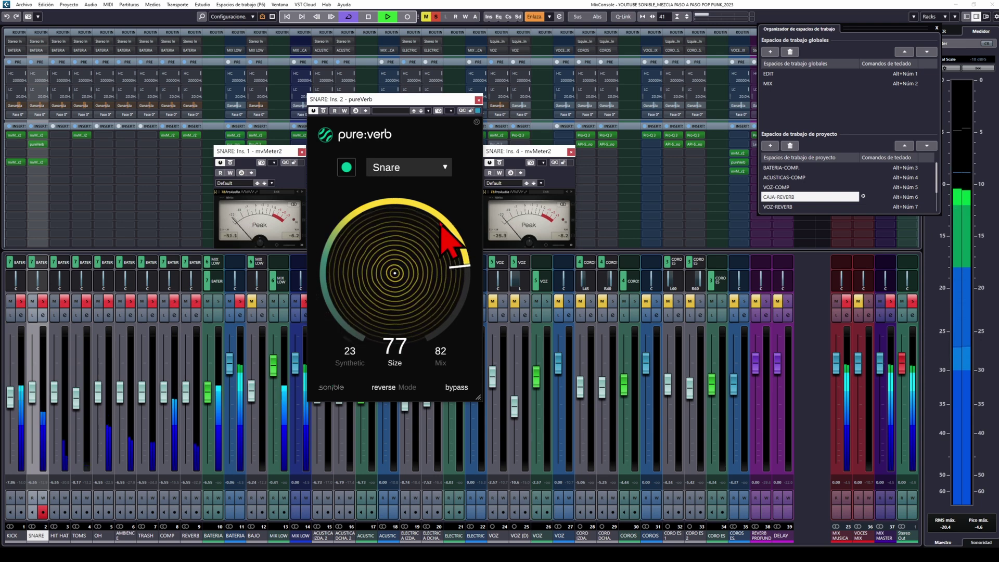
Step: Return the snare reverb to normal mode with size at 35 and mix at 78, and stop playback
{"action": "left_click_drag", "start_coordinate": [431, 243], "coordinate": [429, 250]}
{"action": "left_click_drag", "start_coordinate": [450, 345], "coordinate": [446, 317]}
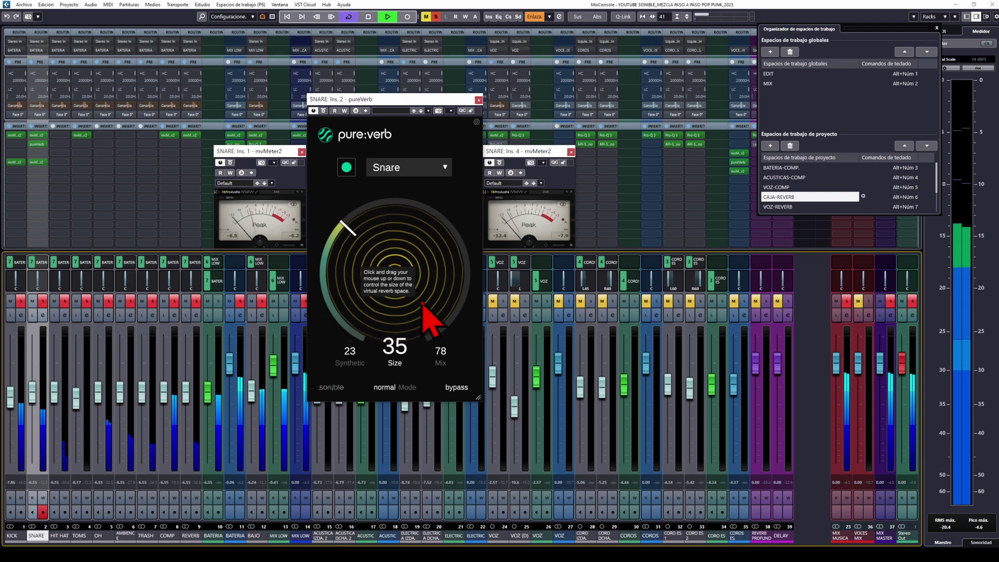
{"action": "key", "text": "space"}
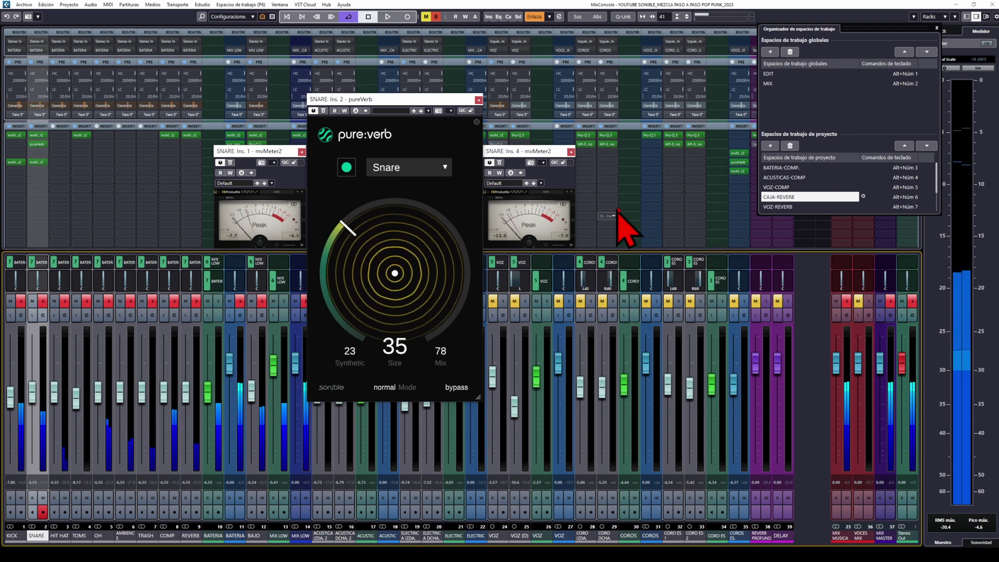
Step: Load the VOZ-REVERB project workspace, then solo and select the VOZ channel
{"action": "left_click", "coordinate": [784, 207]}
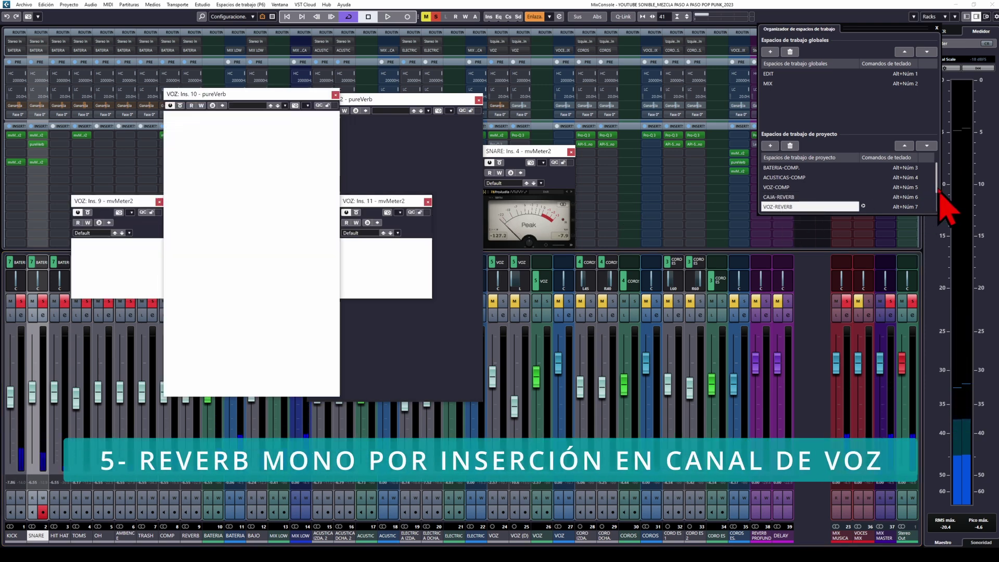
{"action": "scroll", "coordinate": [939, 198], "scroll_direction": "down", "scroll_amount": 1}
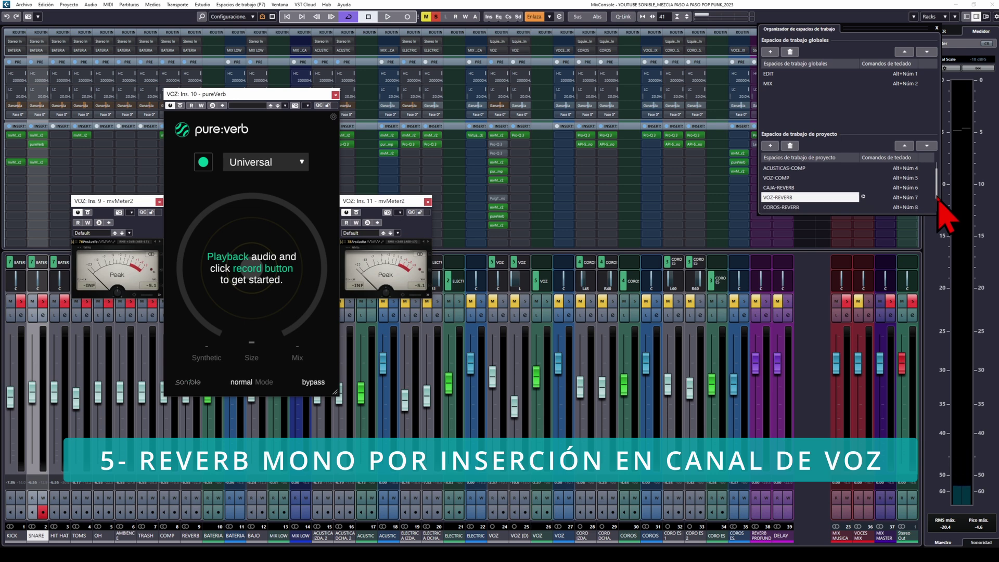
{"action": "scroll", "coordinate": [939, 204], "scroll_direction": "down", "scroll_amount": 1}
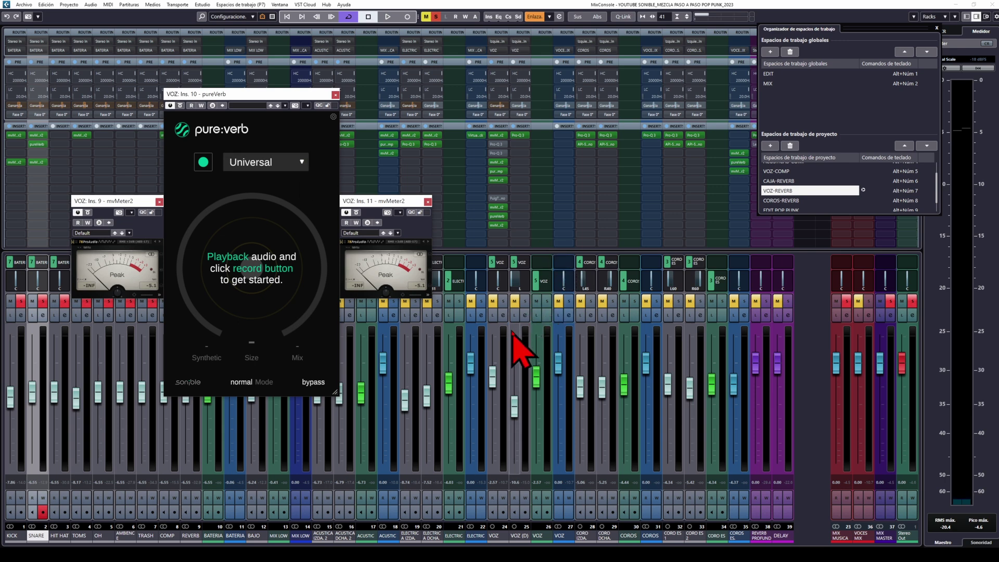
{"action": "left_click", "coordinate": [503, 302]}
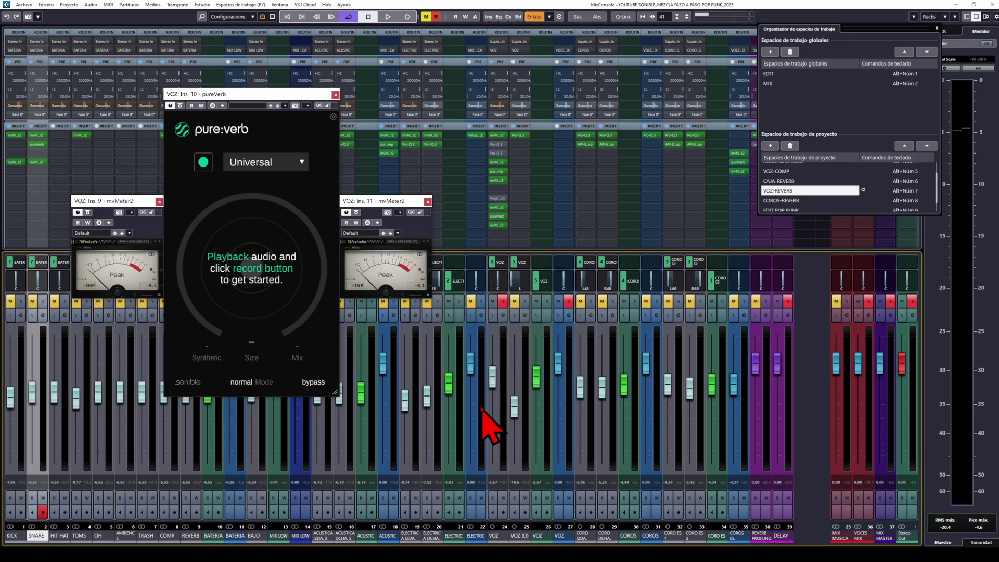
{"action": "left_click", "coordinate": [497, 536]}
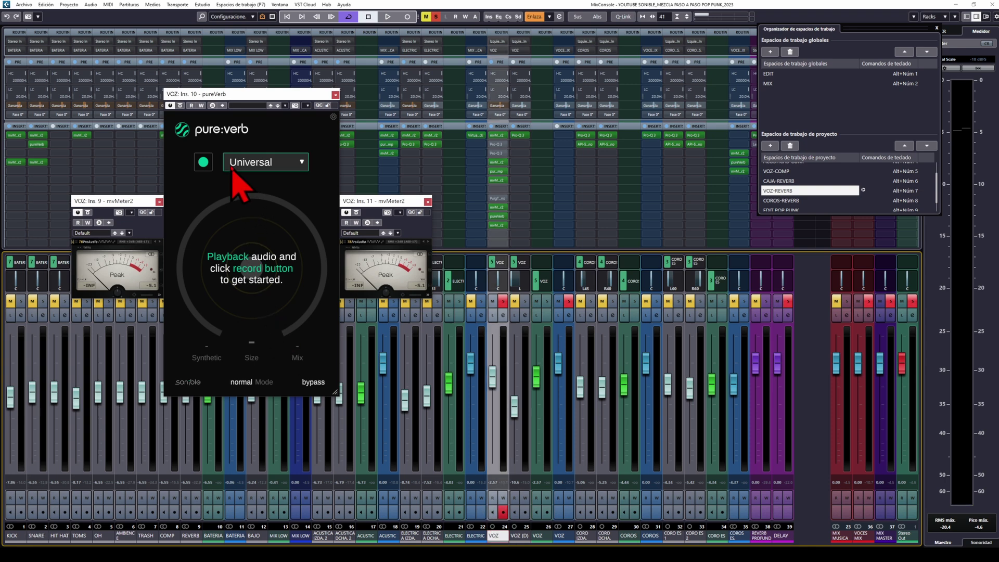
Step: Choose the Vocals profile in the voice's pure:verb and let it learn from the playing vocal
{"action": "left_click", "coordinate": [244, 166]}
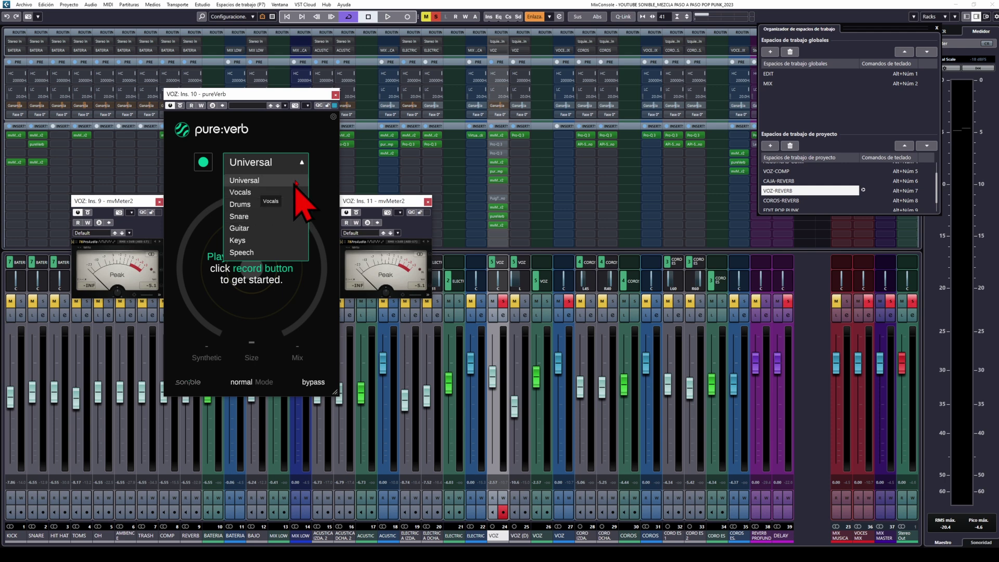
{"action": "left_click", "coordinate": [244, 193]}
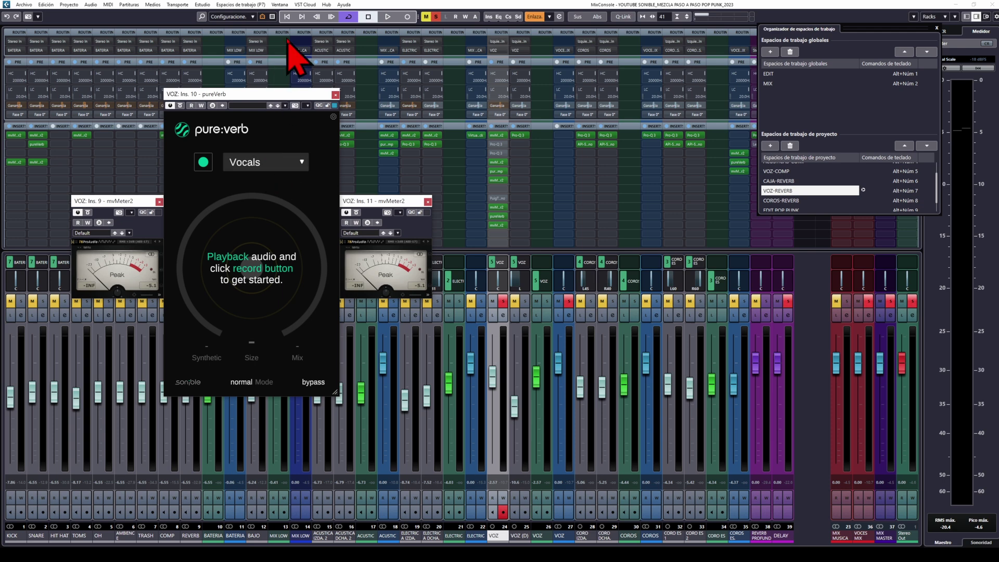
{"action": "left_click", "coordinate": [387, 16]}
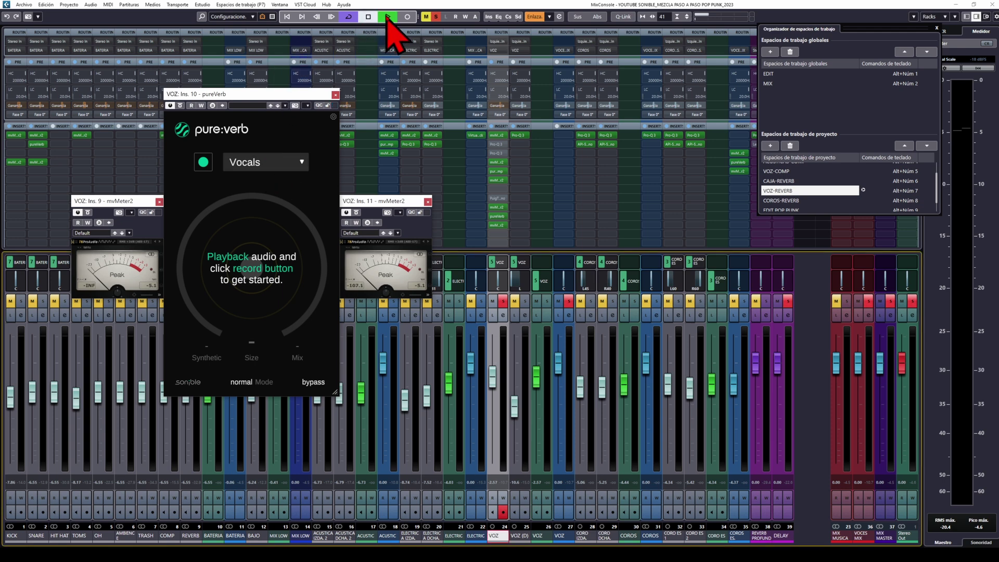
{"action": "left_click", "coordinate": [203, 162]}
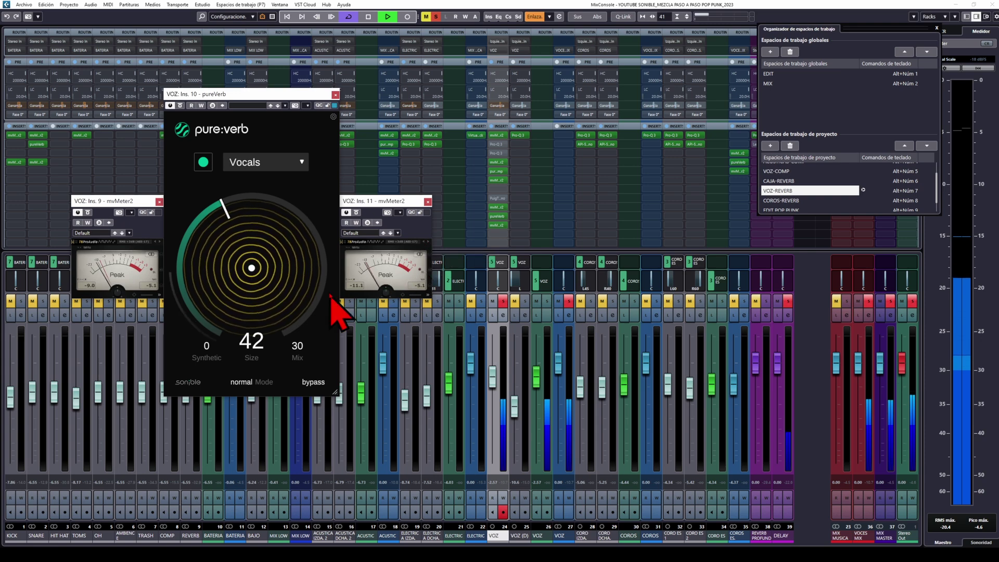
Step: Lower the vocal reverb's mix to 15, listen to the result and stop playback
{"action": "double_click", "coordinate": [297, 346]}
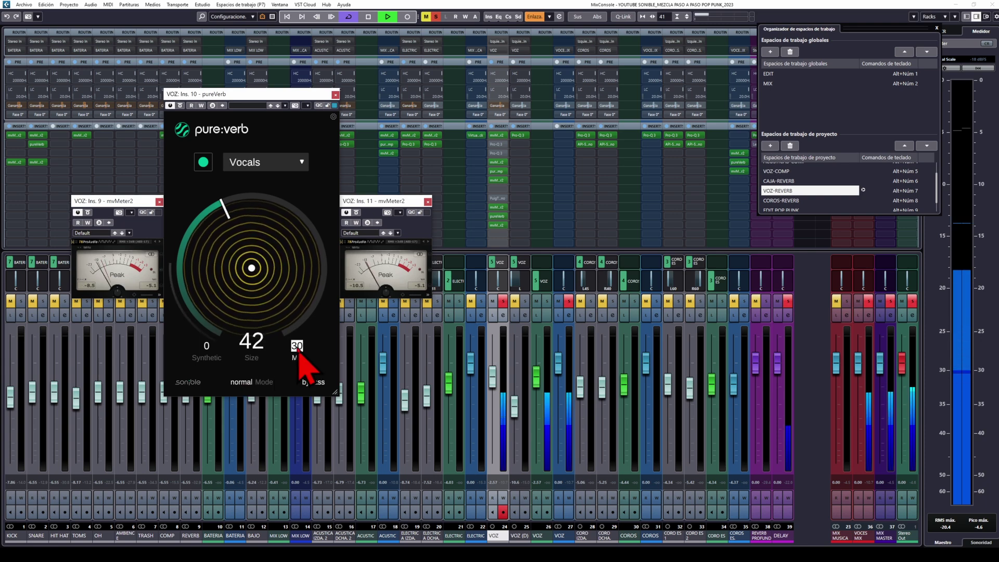
{"action": "left_click_drag", "start_coordinate": [298, 352], "coordinate": [303, 358]}
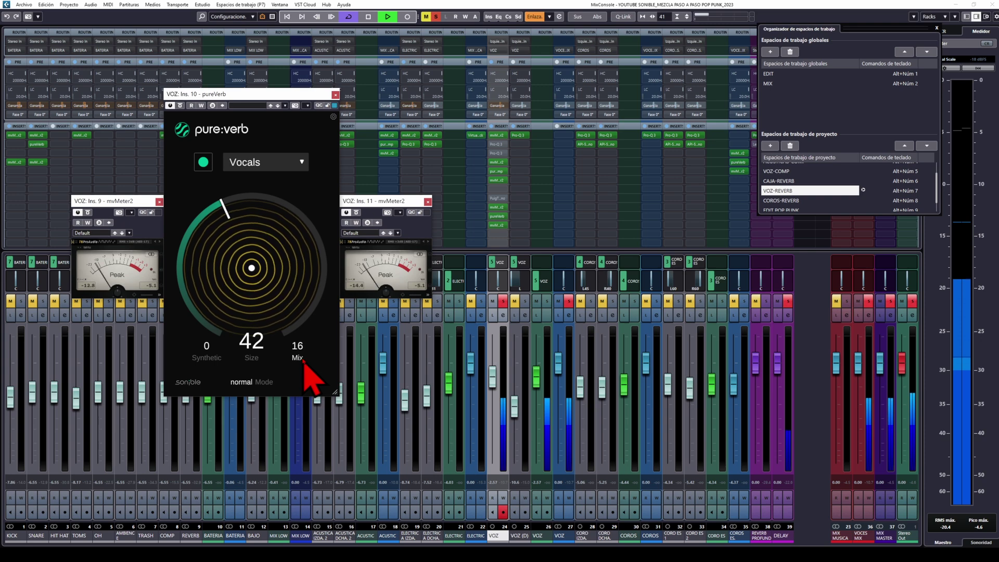
{"action": "left_click_drag", "start_coordinate": [304, 361], "coordinate": [305, 361]}
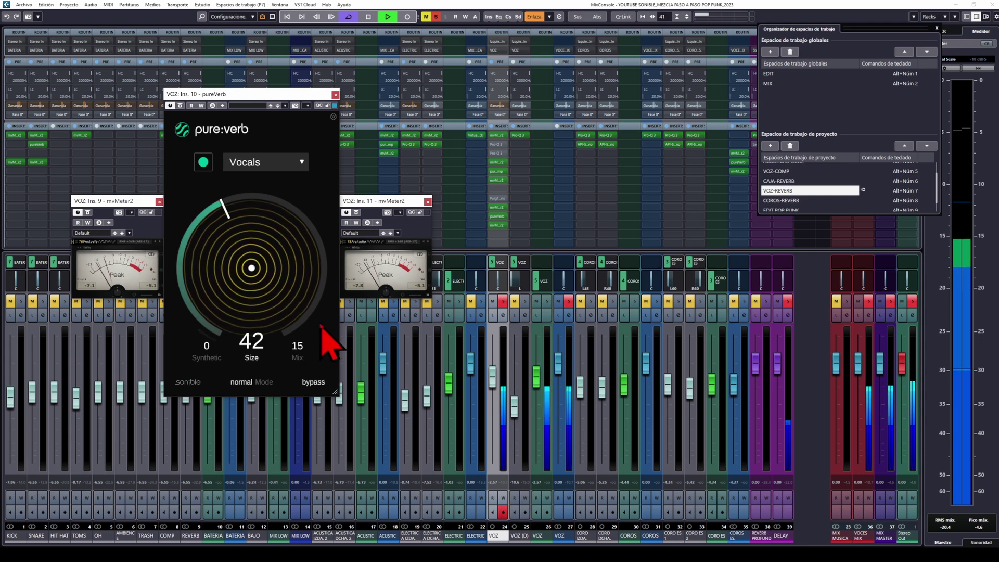
{"action": "key", "text": "space"}
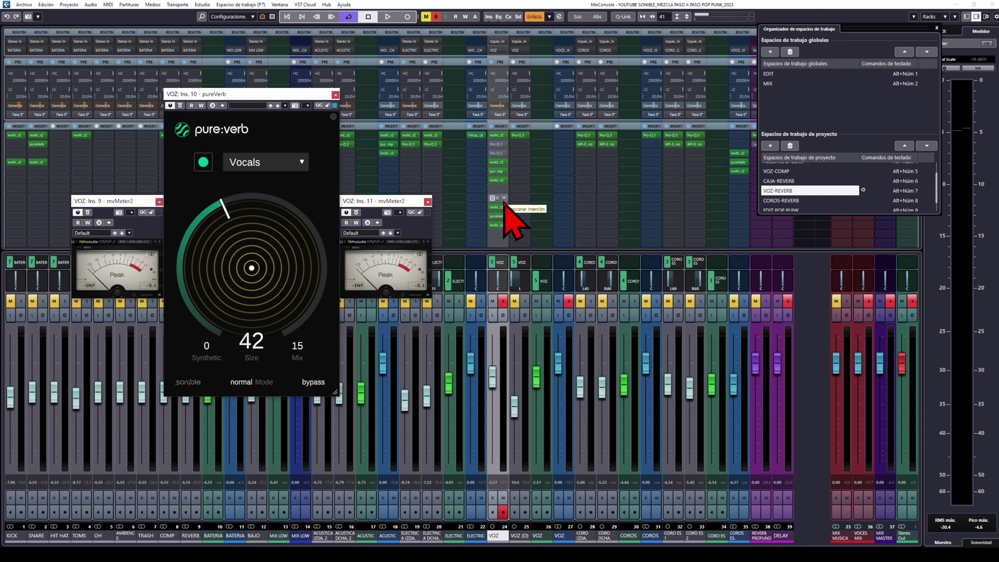
Step: Extend the channel racks to show the sends, move the workspace organizer aside, and audition the voice with the DELAY channel's inserts enabled
{"action": "left_click_drag", "start_coordinate": [711, 253], "coordinate": [711, 334]}
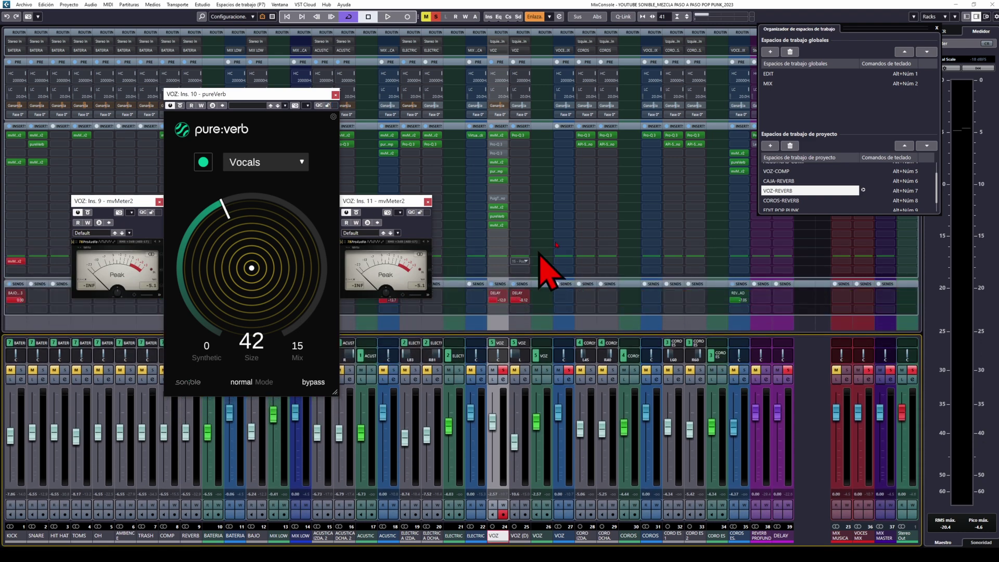
{"action": "left_click_drag", "start_coordinate": [803, 31], "coordinate": [533, 50]}
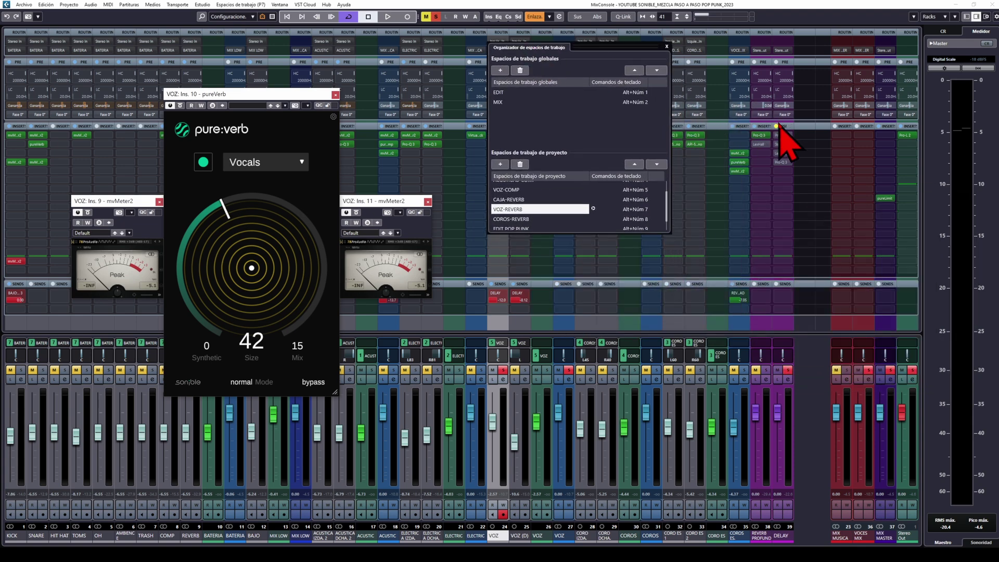
{"action": "left_click", "coordinate": [777, 126]}
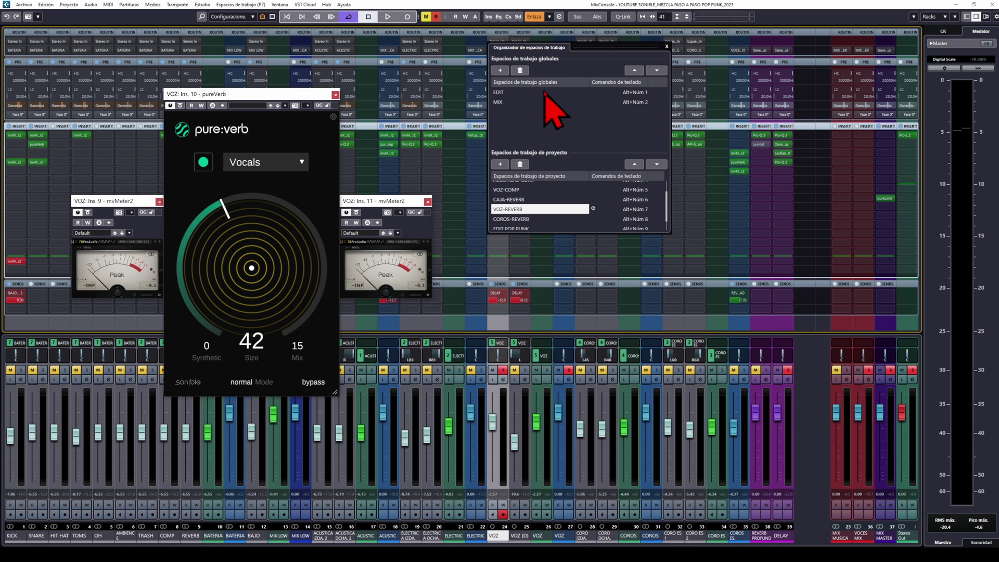
{"action": "left_click", "coordinate": [390, 17]}
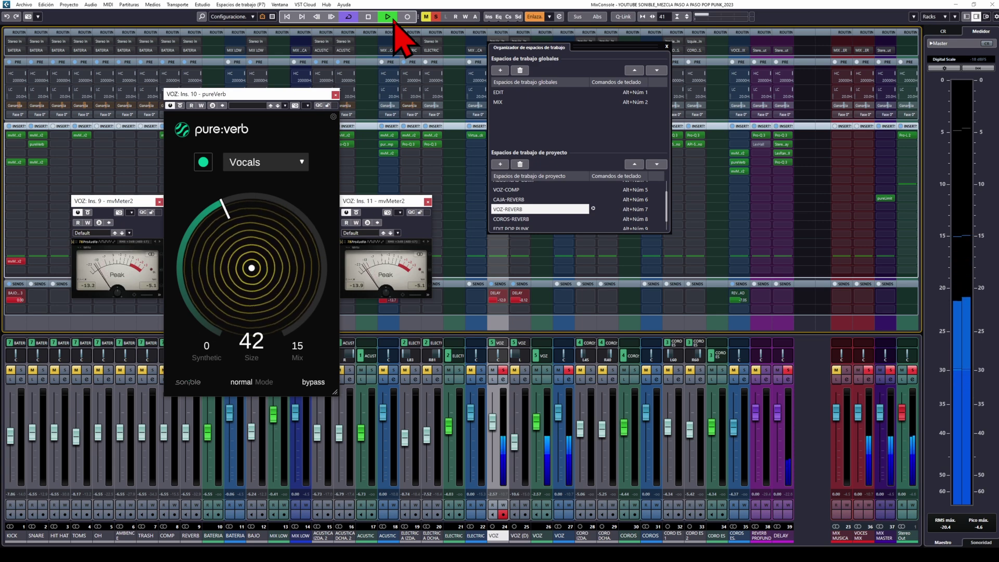
{"action": "left_click", "coordinate": [394, 22]}
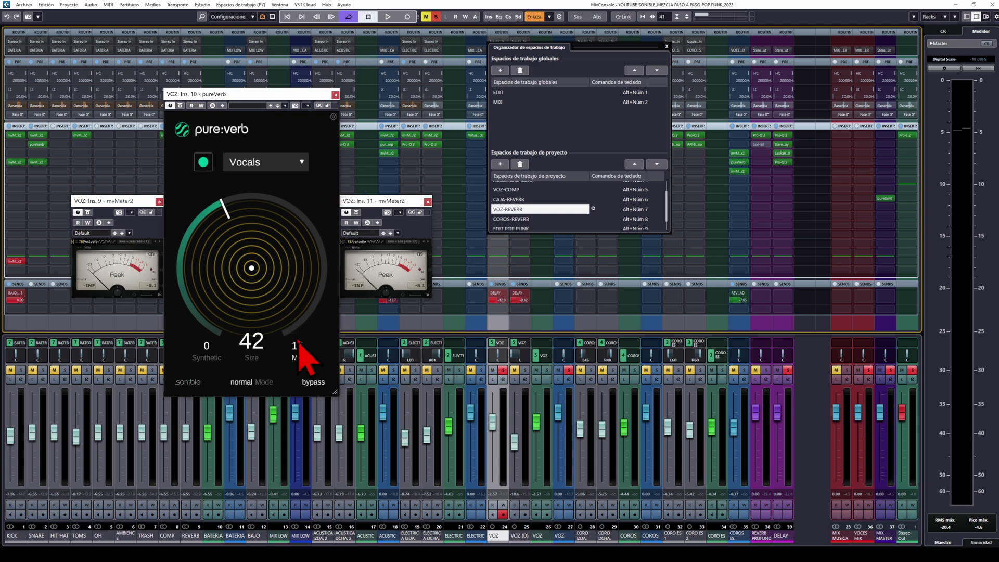
Step: Play the voice and raise its reverb mix to 27 in normal mode
{"action": "left_click", "coordinate": [387, 17]}
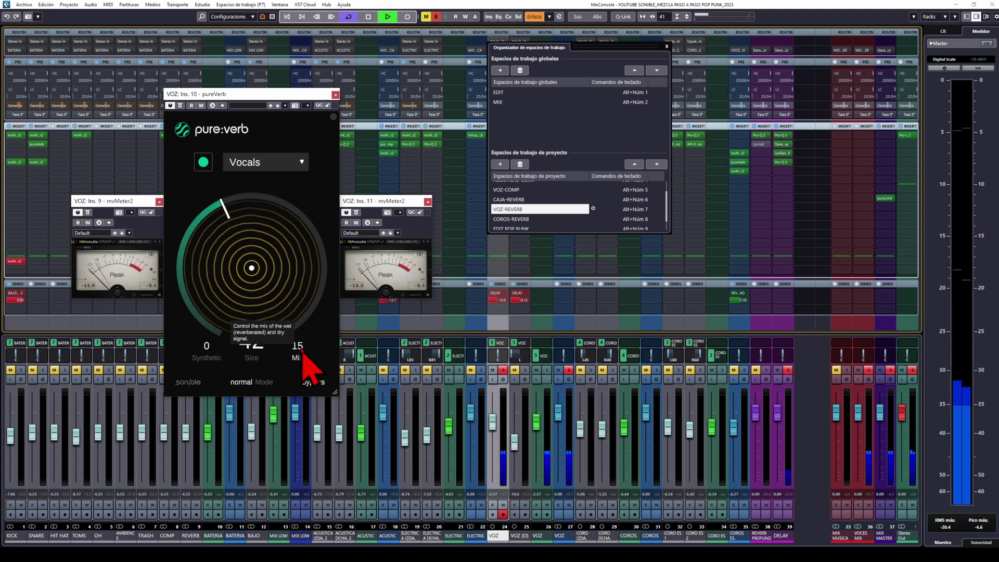
{"action": "scroll", "coordinate": [306, 349], "scroll_direction": "up", "scroll_amount": 3}
{"action": "mouse_move", "coordinate": [307, 342]}
{"action": "left_mouse_down"}
{"action": "mouse_move", "coordinate": [310, 325]}
{"action": "mouse_move", "coordinate": [311, 337]}
{"action": "left_mouse_up"}
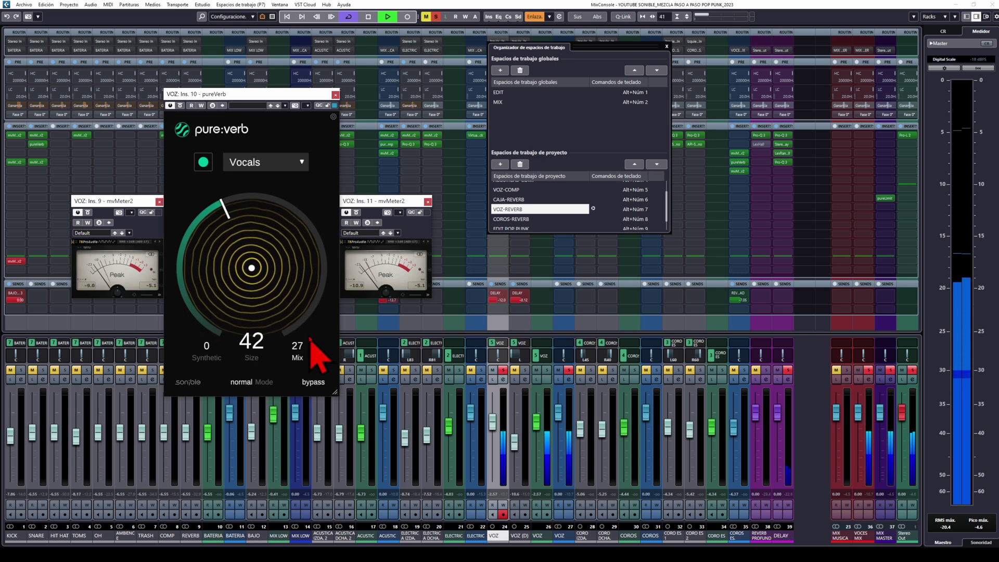
Step: Try infinite mode on the vocal reverb, then switch to reverse mode and vary the mix between 12, 29 and 16
{"action": "left_click", "coordinate": [251, 384]}
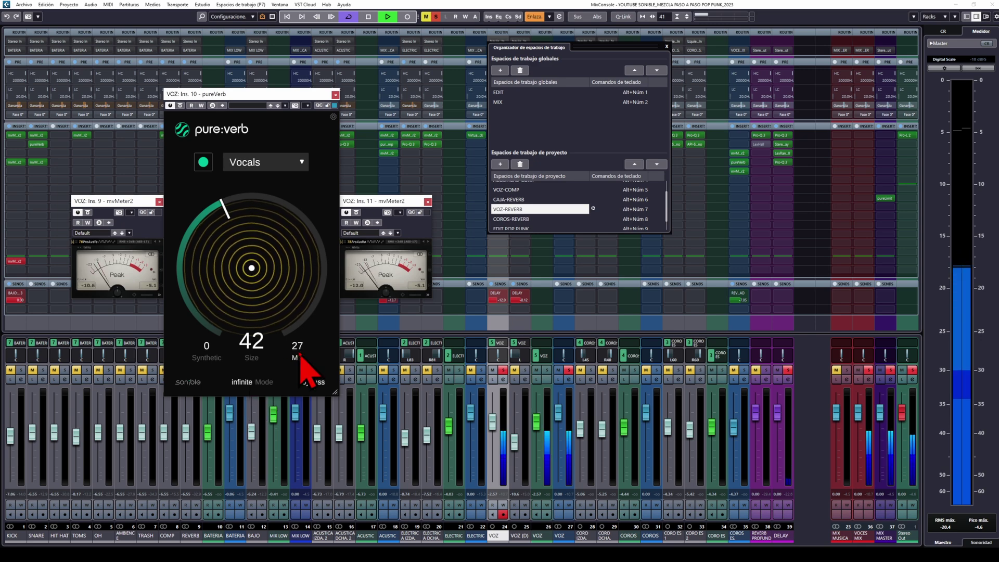
{"action": "left_click_drag", "start_coordinate": [299, 359], "coordinate": [299, 365]}
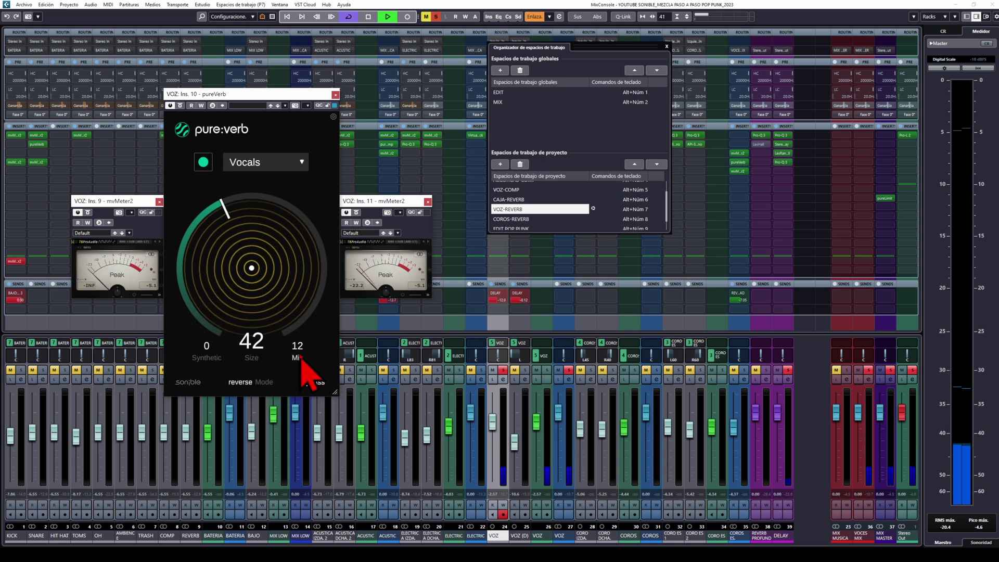
{"action": "left_click_drag", "start_coordinate": [303, 352], "coordinate": [311, 335]}
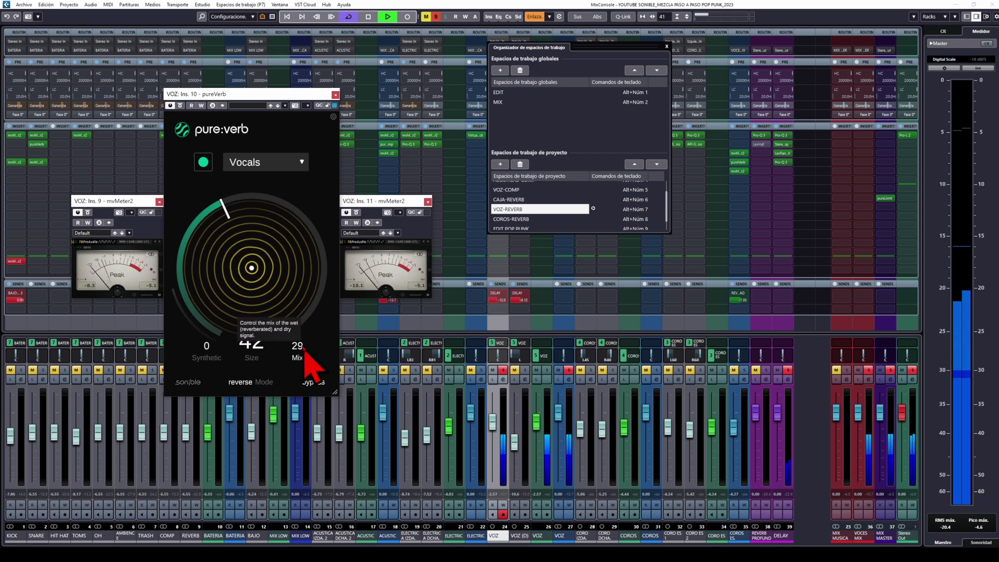
{"action": "left_click_drag", "start_coordinate": [296, 355], "coordinate": [297, 364]}
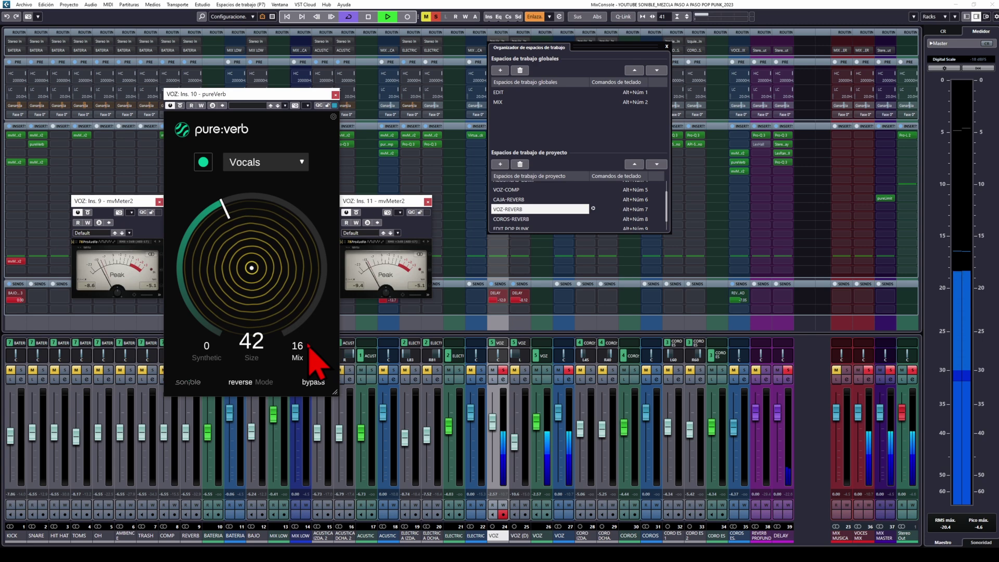
Step: Try a stronger reverse reverb on the voice with mix at 100, 90 and 46, and size at 62
{"action": "left_click_drag", "start_coordinate": [305, 357], "coordinate": [303, 338]}
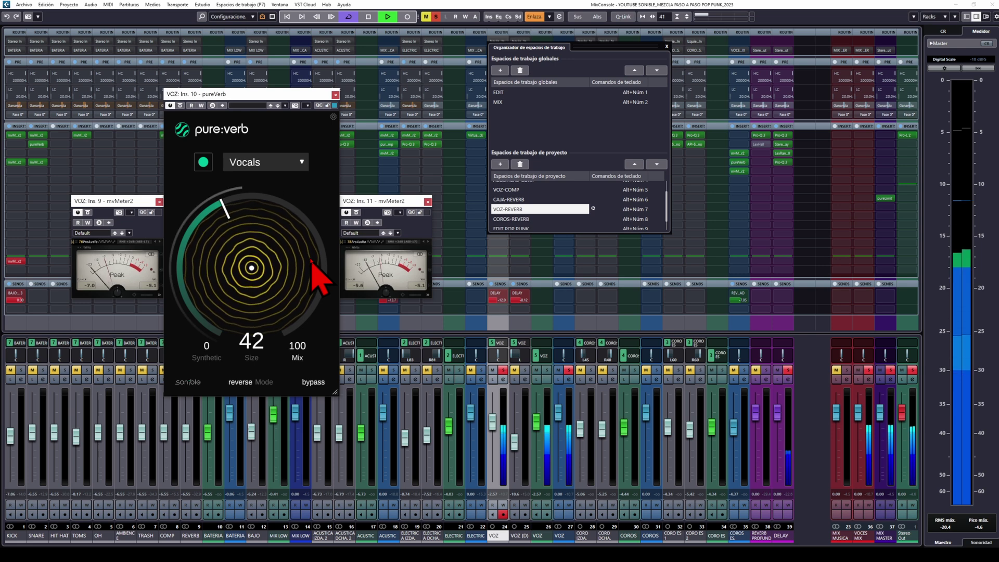
{"action": "left_click_drag", "start_coordinate": [311, 261], "coordinate": [314, 273]}
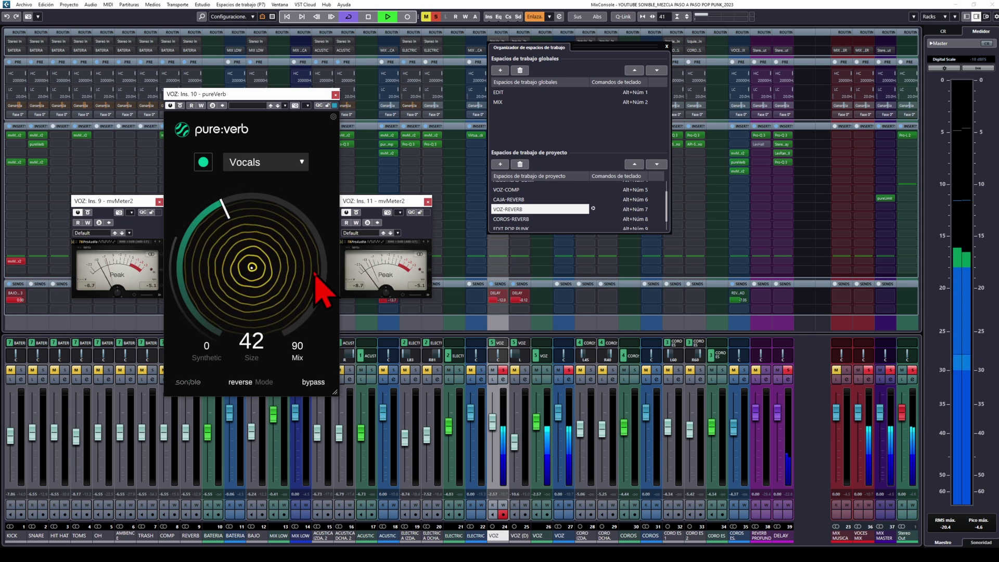
{"action": "left_click_drag", "start_coordinate": [320, 307], "coordinate": [321, 319]}
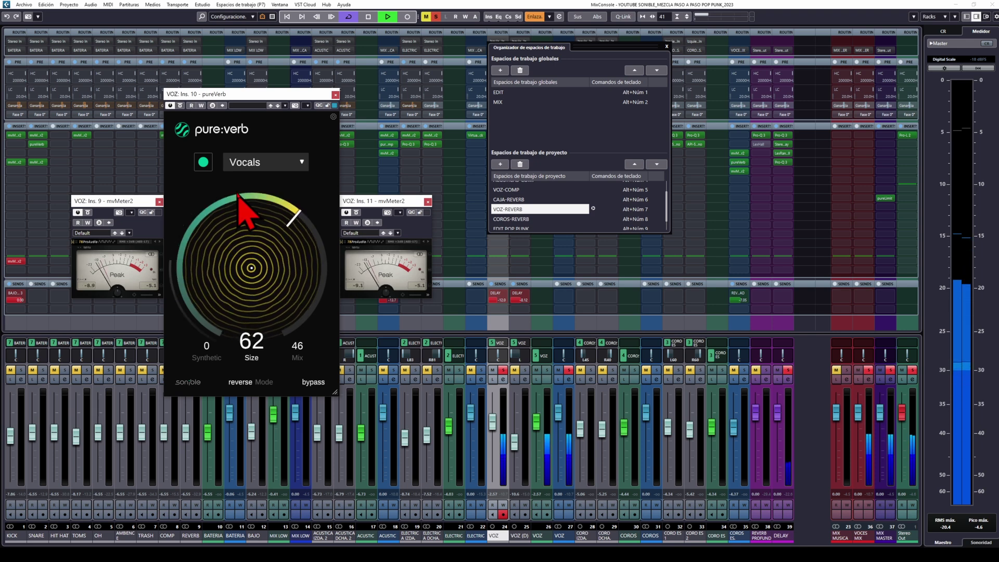
Step: Set the reverse vocal reverb's size to 32, mix to 16 and synthetic amount to 100
{"action": "scroll", "coordinate": [245, 214], "scroll_direction": "down", "scroll_amount": 9}
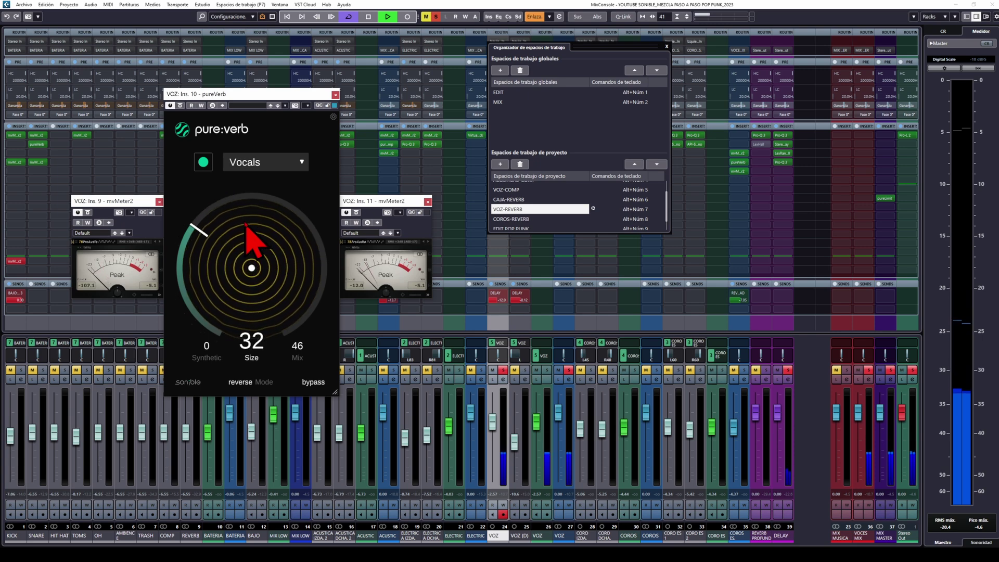
{"action": "left_click_drag", "start_coordinate": [300, 351], "coordinate": [306, 380]}
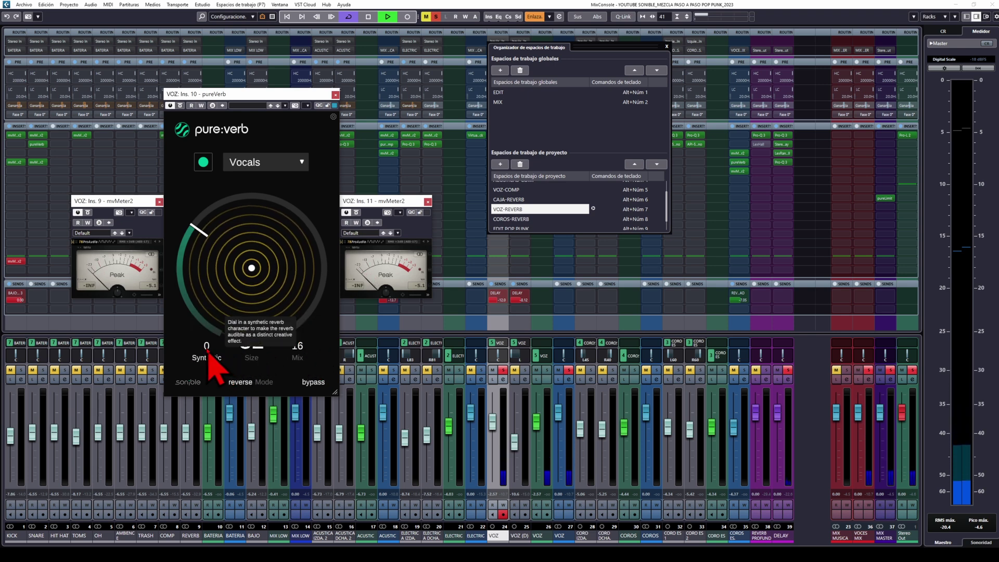
{"action": "type", "text": "100"}
{"action": "key", "text": "Return"}
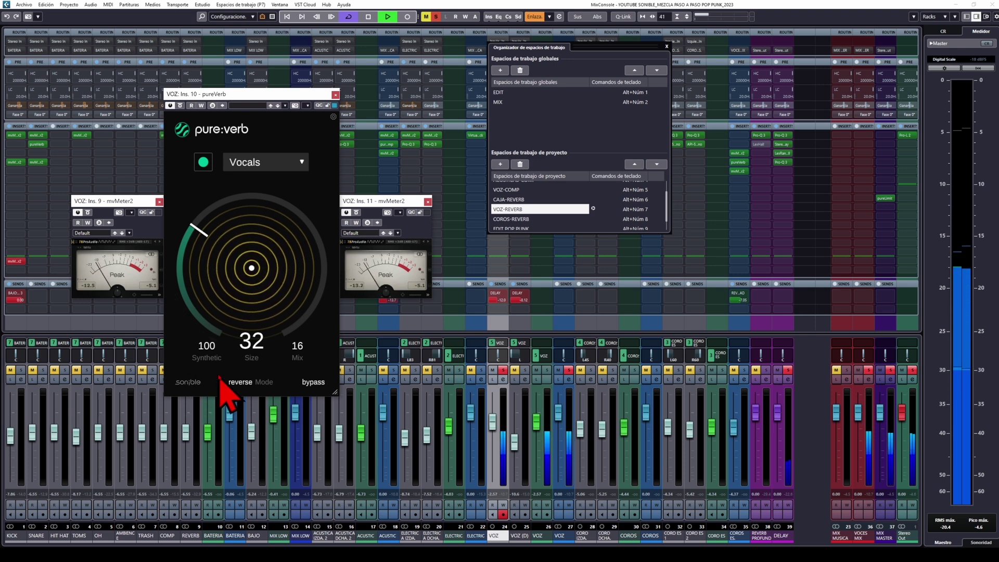
Step: Bypass the DELAY channel's inserts and audition the voice with only its pure:verb reverb
{"action": "key", "text": "space"}
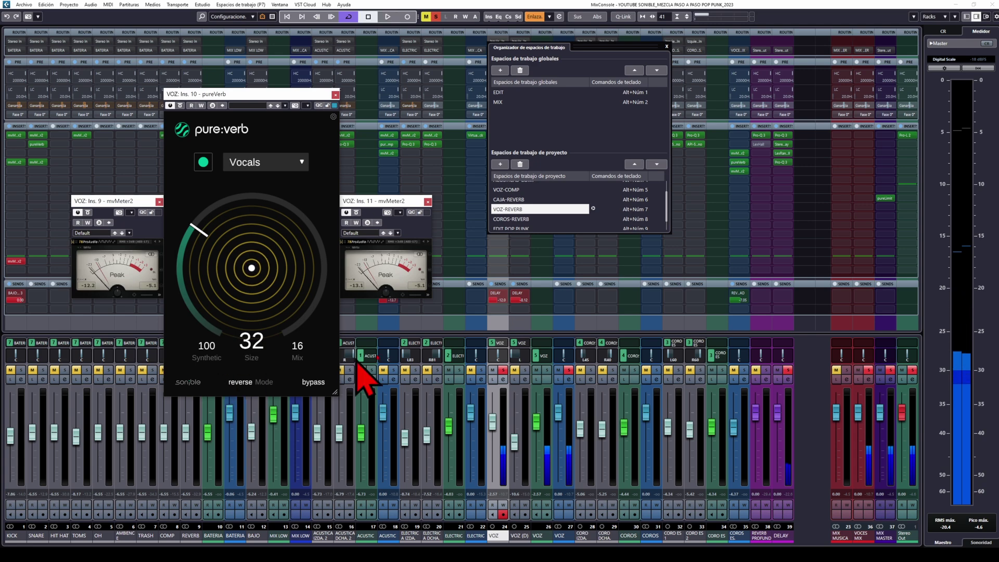
{"action": "left_click", "coordinate": [776, 127]}
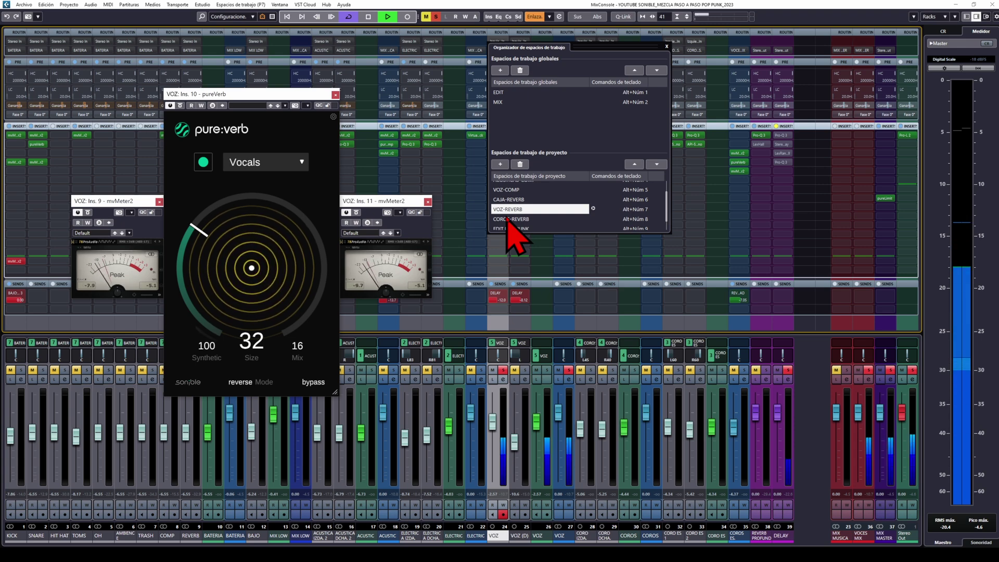
{"action": "key", "text": "space"}
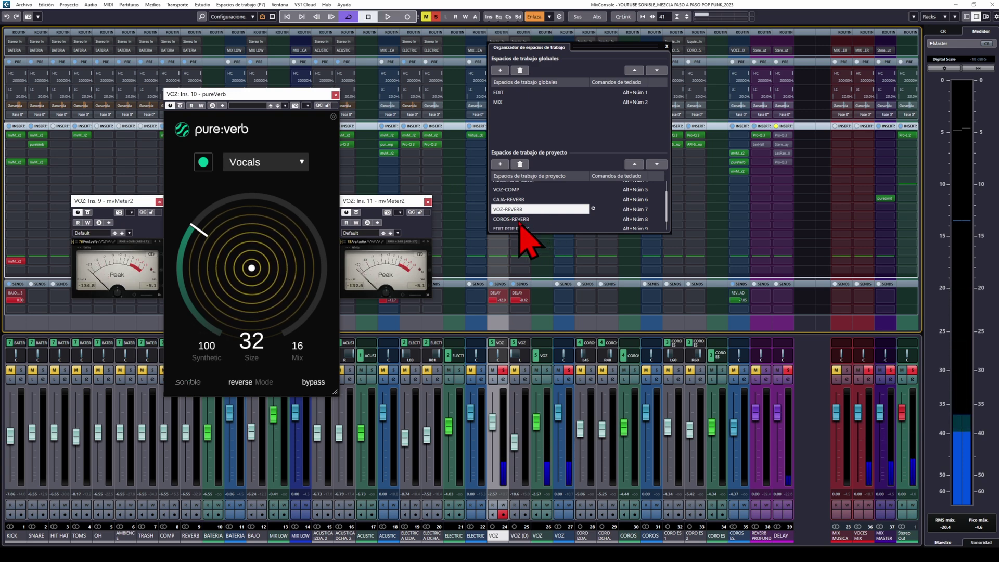
Step: Load the COROS-REVERB workspace and set the profile of the pure:verb on the COROS ES. channel to Vocals
{"action": "left_click", "coordinate": [519, 219]}
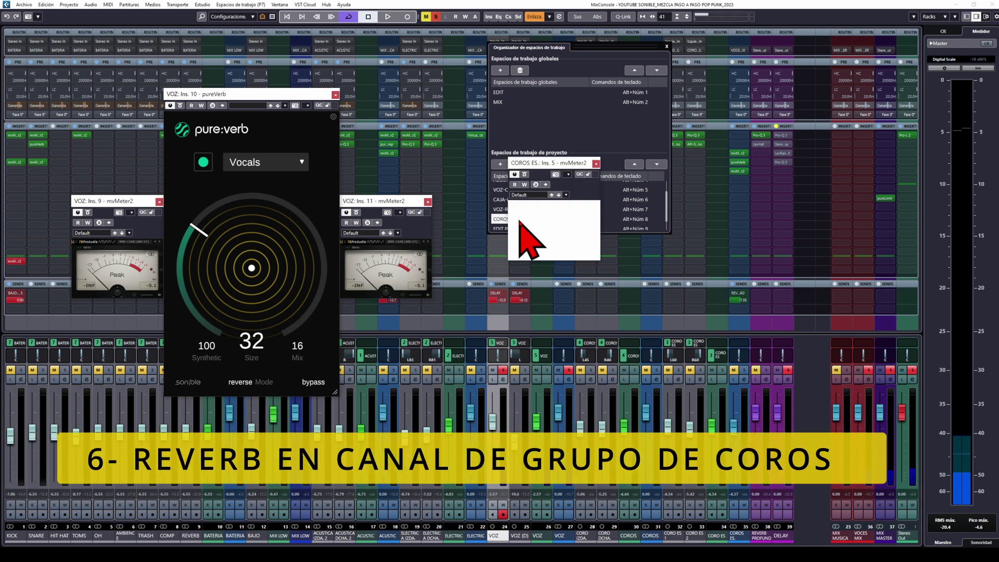
{"action": "double_click", "coordinate": [520, 219]}
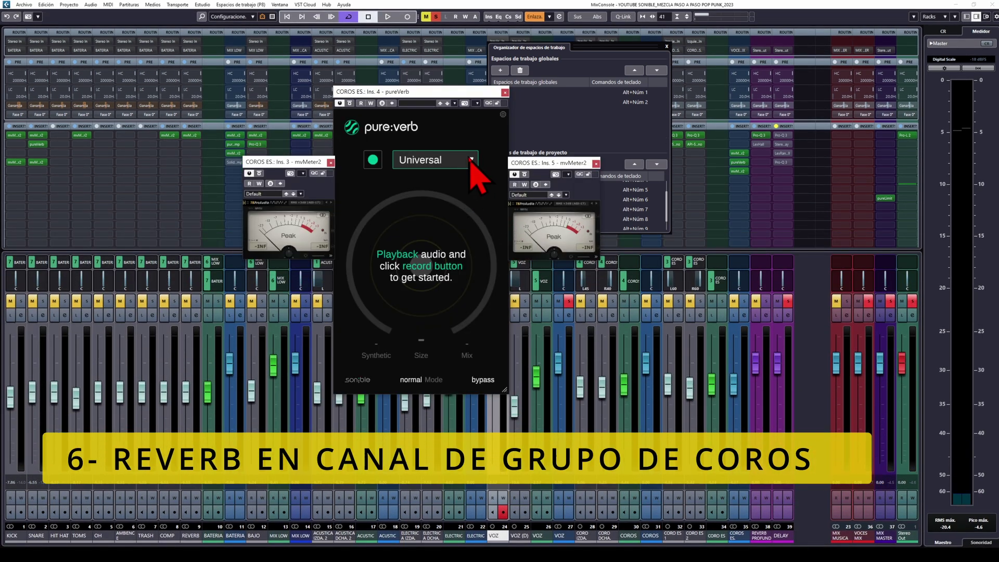
{"action": "left_click", "coordinate": [471, 160]}
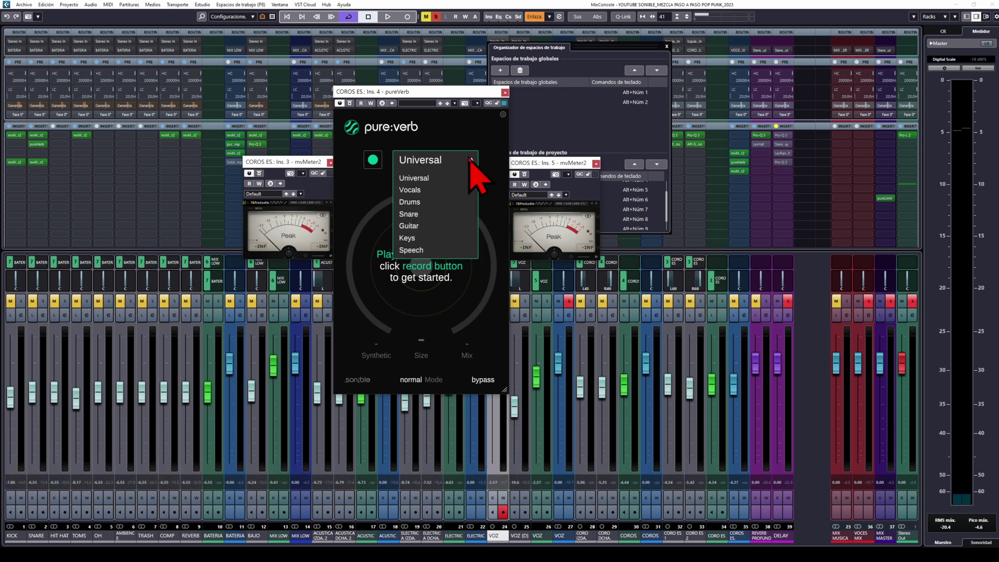
{"action": "left_click", "coordinate": [419, 190]}
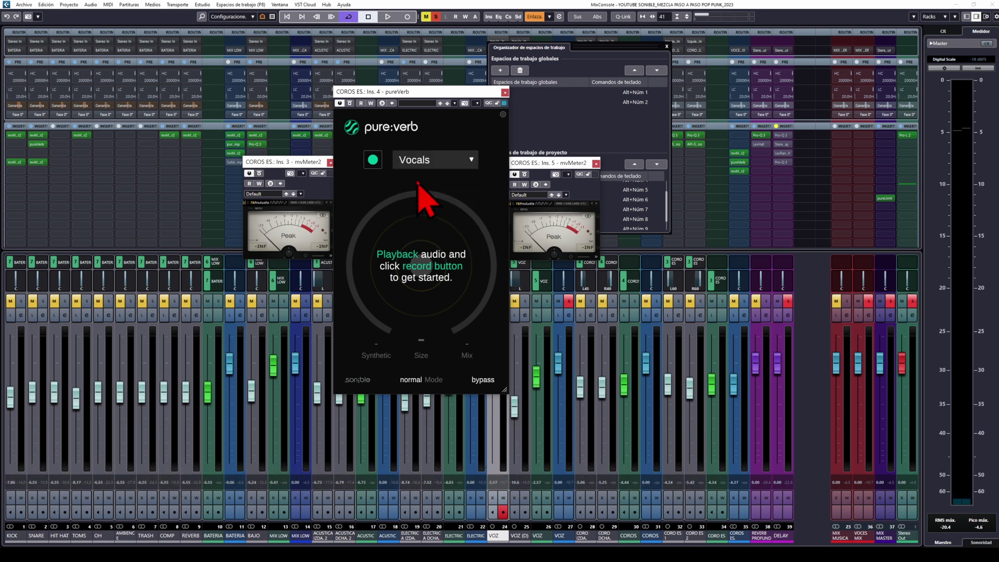
Step: Solo and select the COROS ES. group channel, and let its pure:verb learn the backing vocals during playback
{"action": "left_click", "coordinate": [744, 301]}
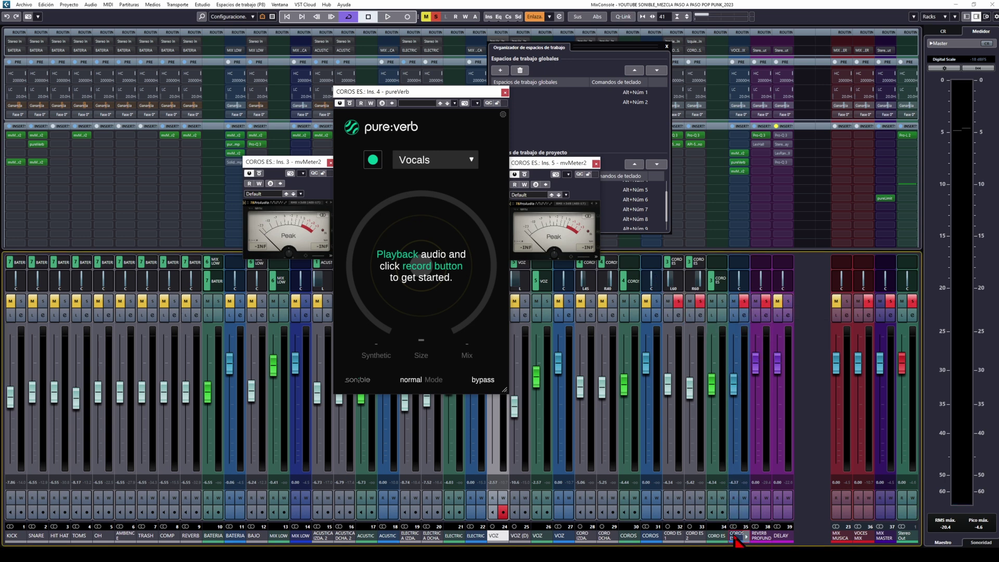
{"action": "left_click", "coordinate": [735, 536]}
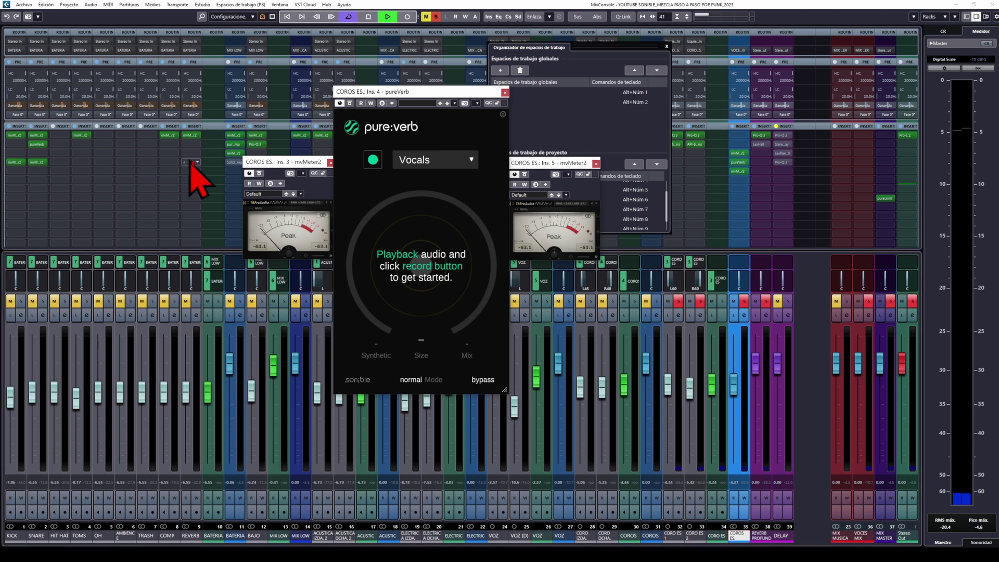
{"action": "left_click", "coordinate": [372, 160]}
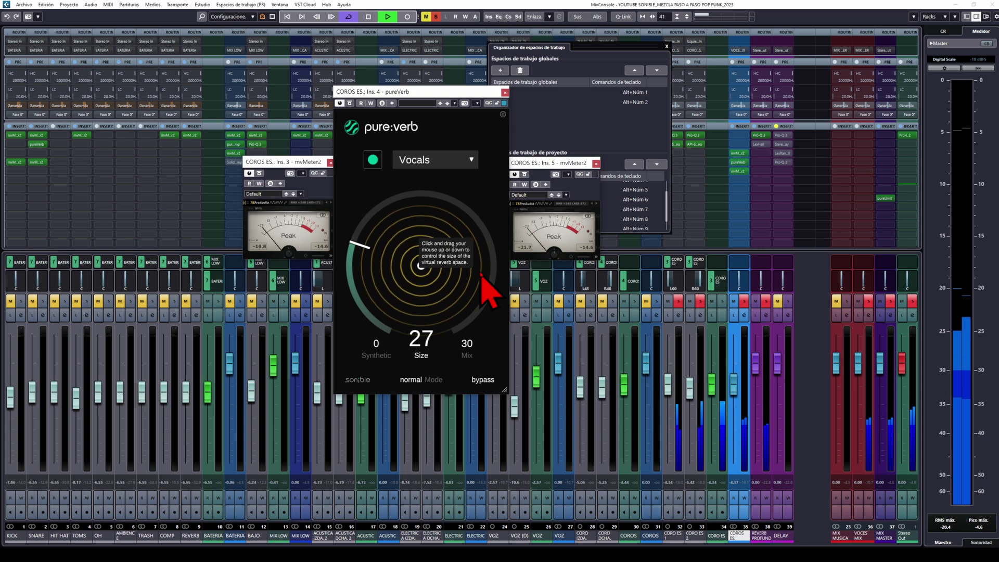
Step: Set the COROS ES. reverb's size to 42 and its mix to 95
{"action": "left_click_drag", "start_coordinate": [363, 261], "coordinate": [363, 240]}
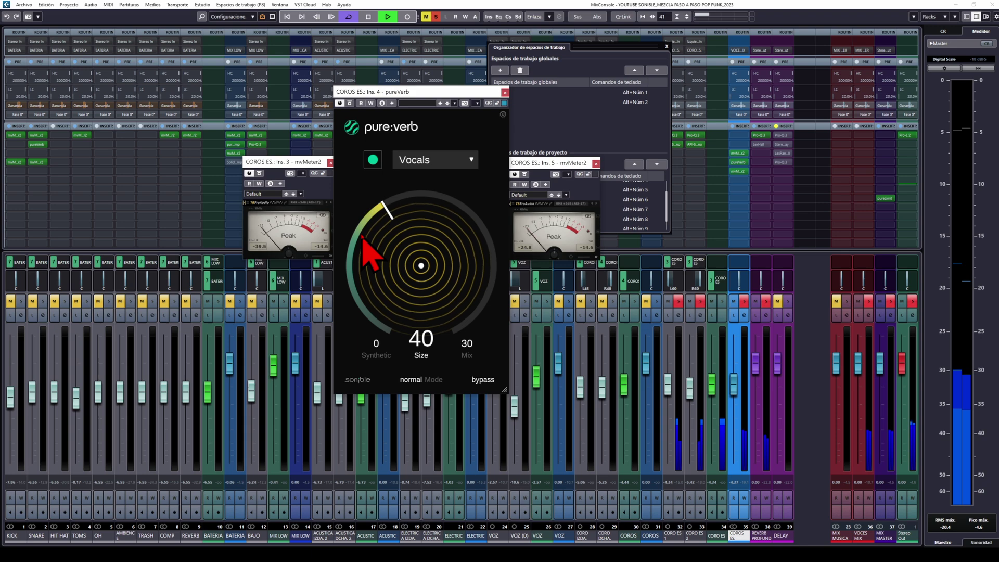
{"action": "scroll", "coordinate": [362, 237], "scroll_direction": "up", "scroll_amount": 5}
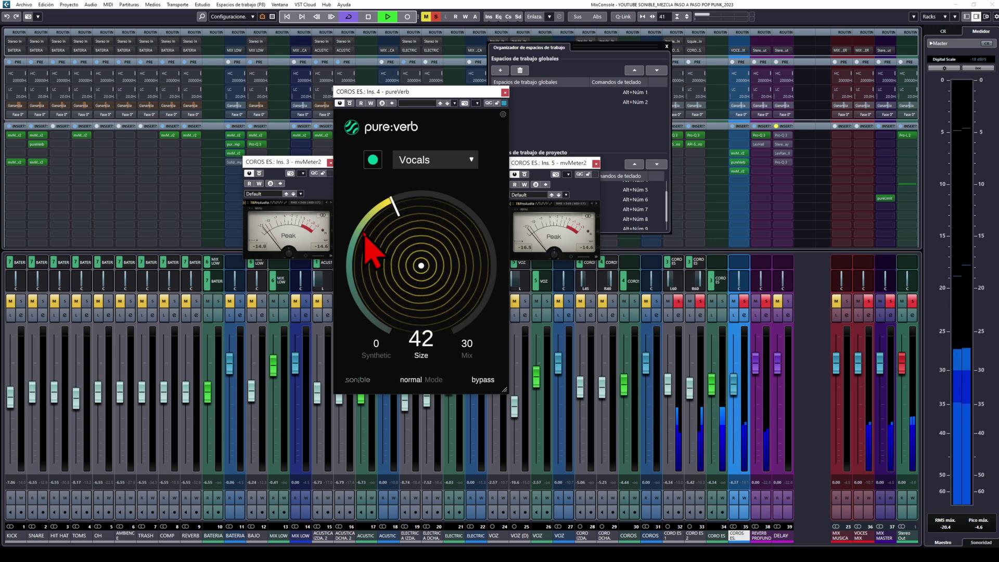
{"action": "left_click_drag", "start_coordinate": [473, 339], "coordinate": [484, 296]}
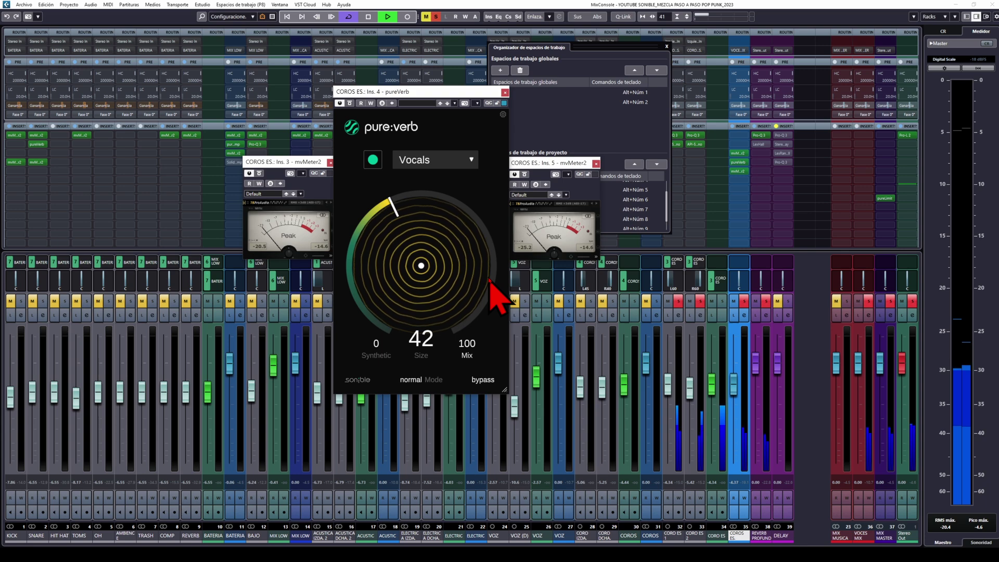
{"action": "left_click_drag", "start_coordinate": [490, 279], "coordinate": [491, 282]}
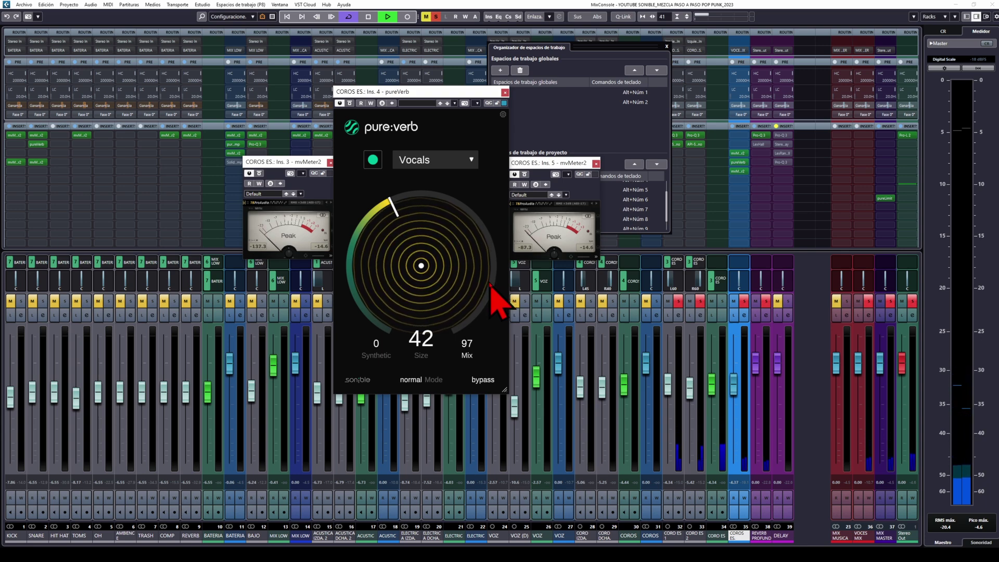
Step: Set the COROS ES. reverb's synthetic amount to 66, auditioning it alongside the soloed VOZ group and against the bypassed signal
{"action": "left_click", "coordinate": [677, 301]}
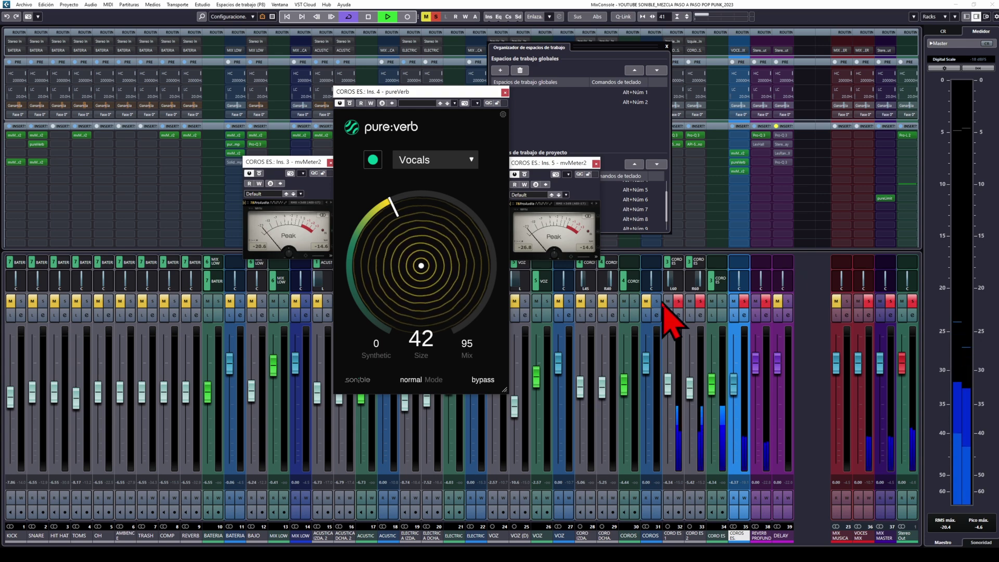
{"action": "left_click", "coordinate": [566, 301]}
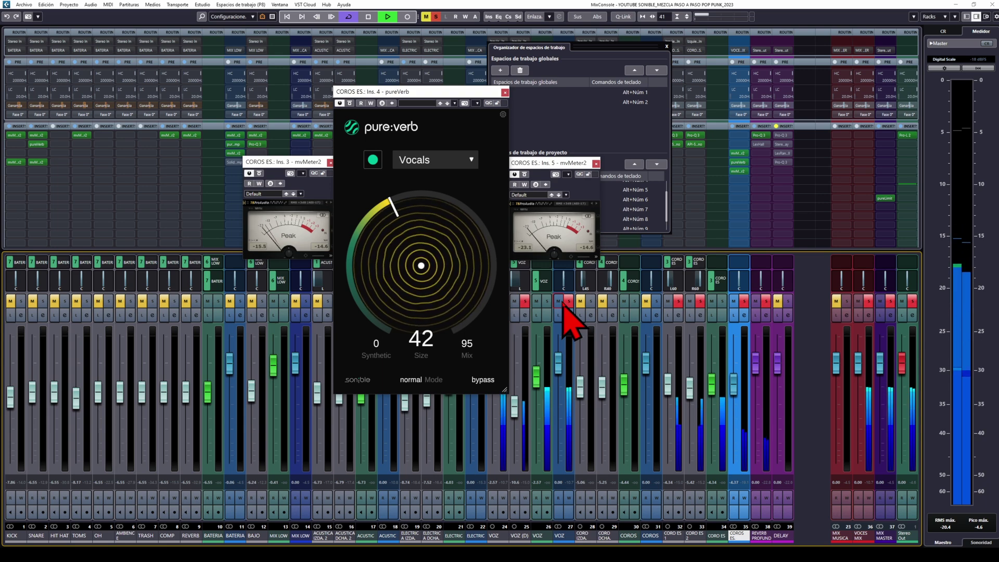
{"action": "left_click_drag", "start_coordinate": [383, 364], "coordinate": [377, 288]}
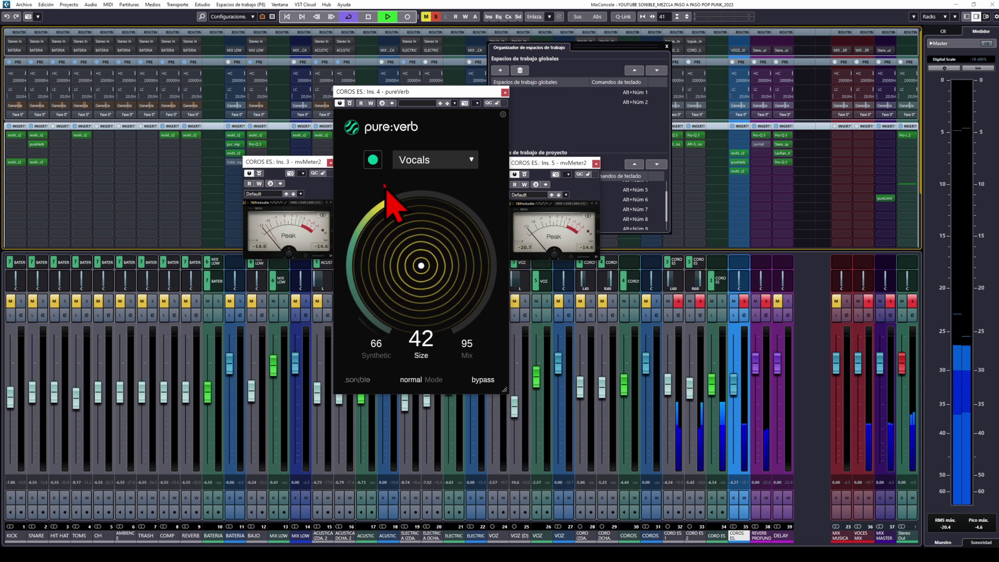
{"action": "left_click", "coordinate": [350, 103]}
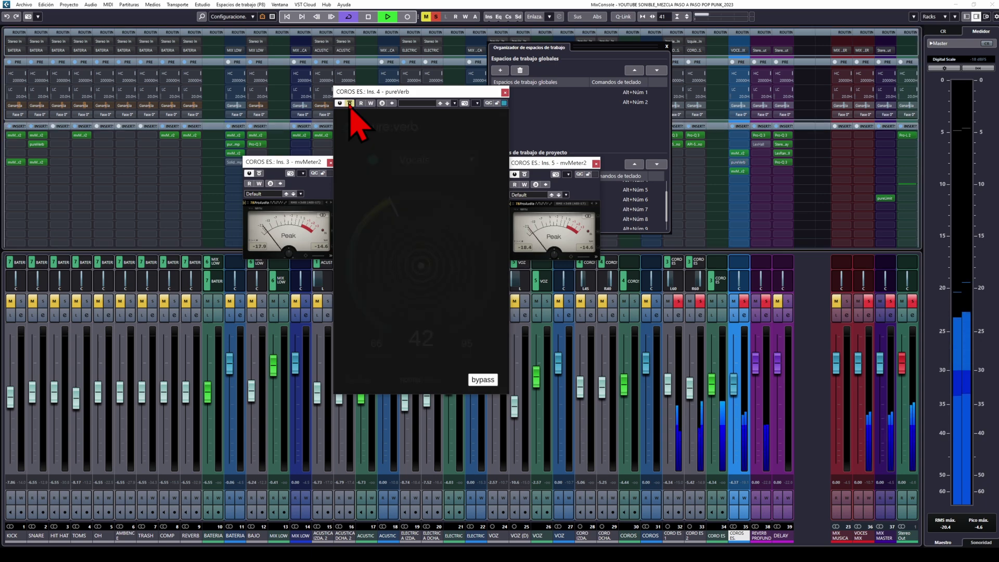
{"action": "left_click", "coordinate": [349, 103]}
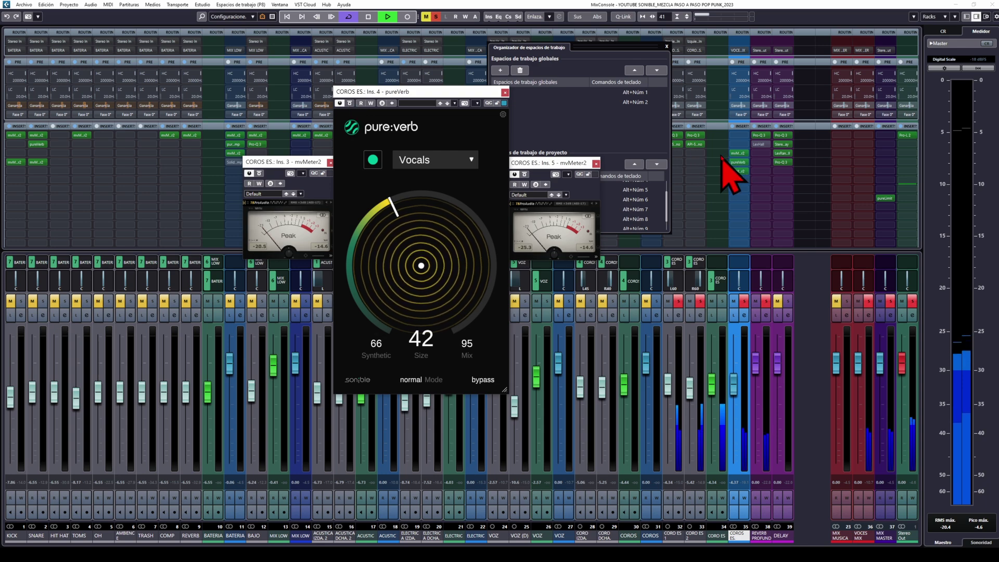
Step: Close the pure:verb window, both mvMeter2 windows and the workspace organizer
{"action": "left_click", "coordinate": [504, 92]}
{"action": "left_click", "coordinate": [596, 163]}
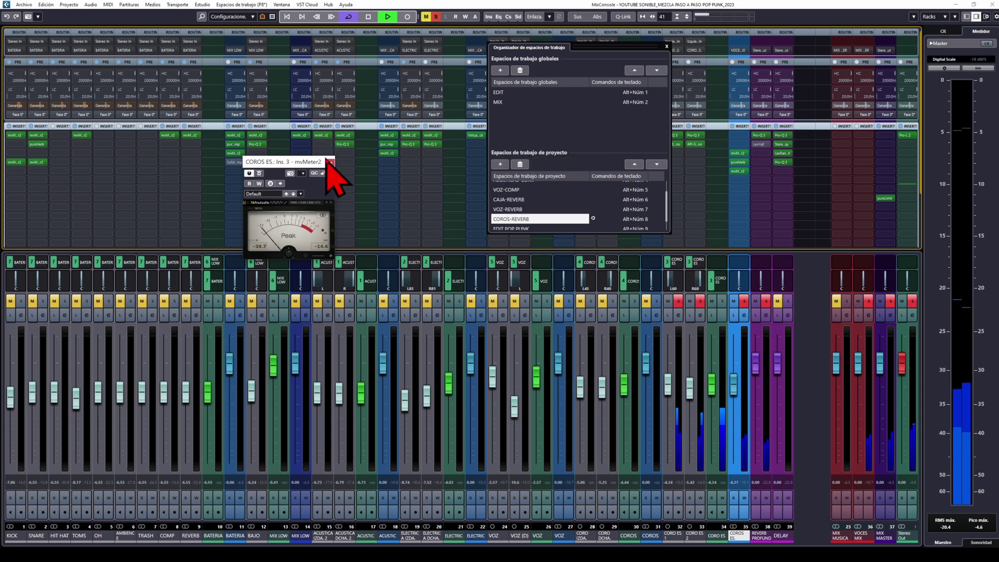
{"action": "left_click", "coordinate": [331, 163]}
{"action": "left_click", "coordinate": [667, 47]}
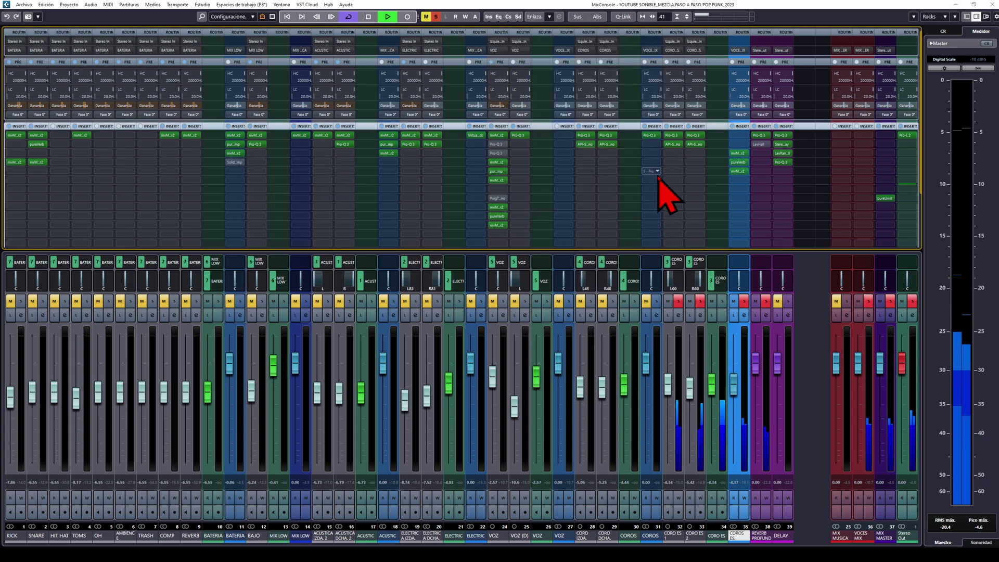
Step: Add the COROS, VOZ, MIX LOW, ACUSTIC and ELECTRIC groups to the solo to hear the choirs in the full mix
{"action": "left_click", "coordinate": [657, 302]}
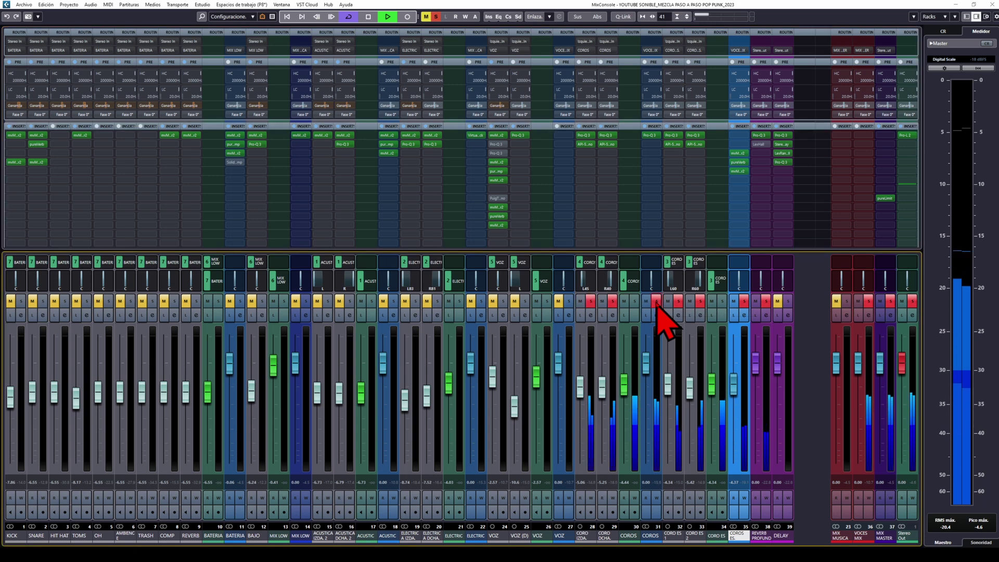
{"action": "left_click", "coordinate": [560, 301]}
{"action": "left_click", "coordinate": [569, 302]}
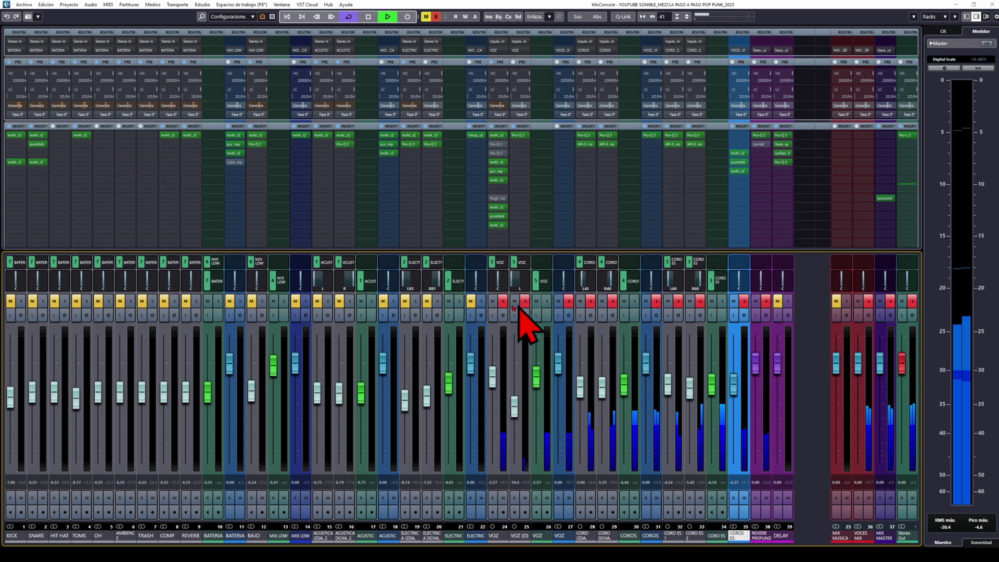
{"action": "left_click", "coordinate": [306, 302]}
{"action": "left_click_drag", "start_coordinate": [308, 302], "coordinate": [394, 303]}
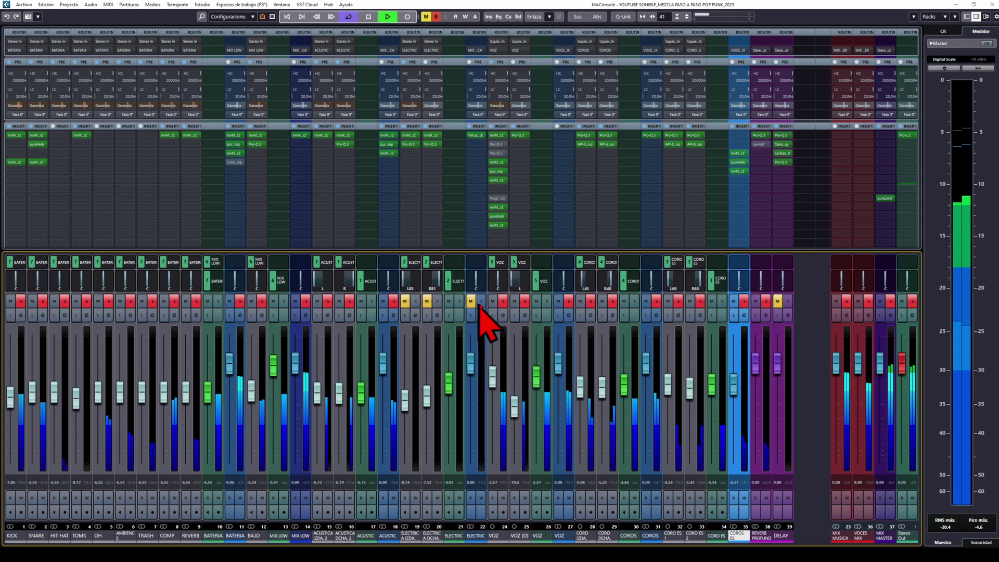
{"action": "left_click", "coordinate": [482, 302]}
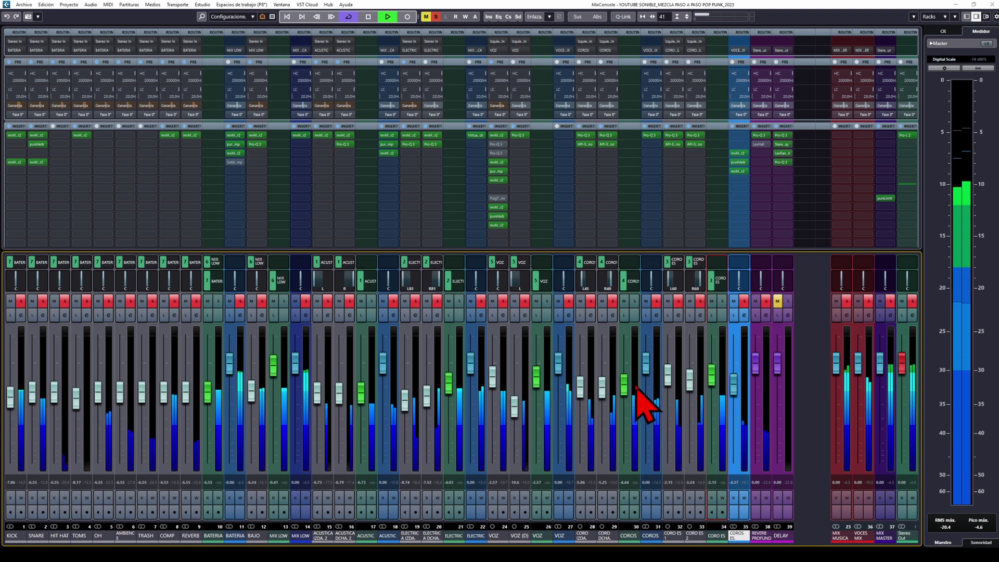
Step: Raise the green CORO ES fader slightly in the full mix, turn off cycle playback and stop the song
{"action": "left_click_drag", "start_coordinate": [716, 380], "coordinate": [715, 376]}
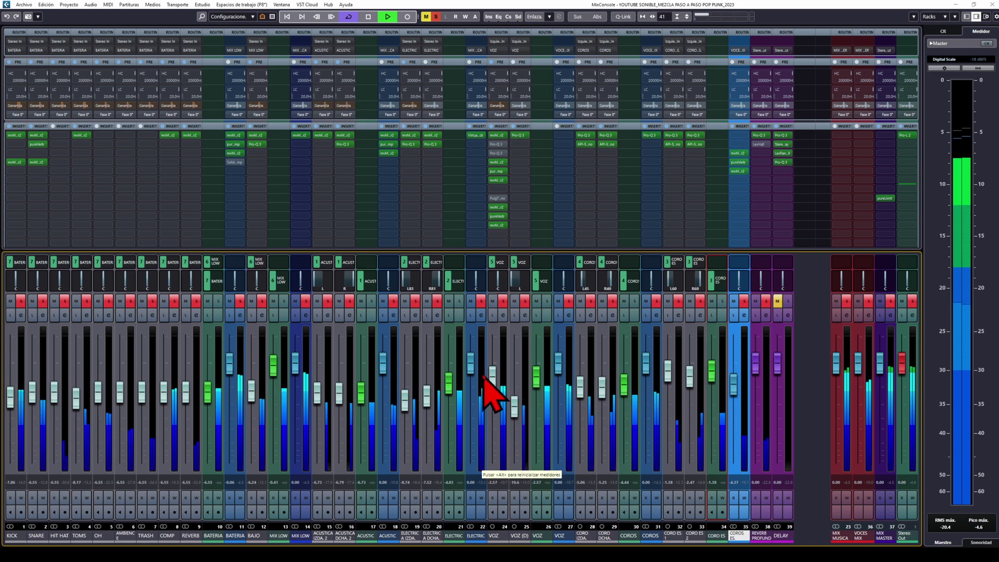
{"action": "key", "text": "KP_Divide"}
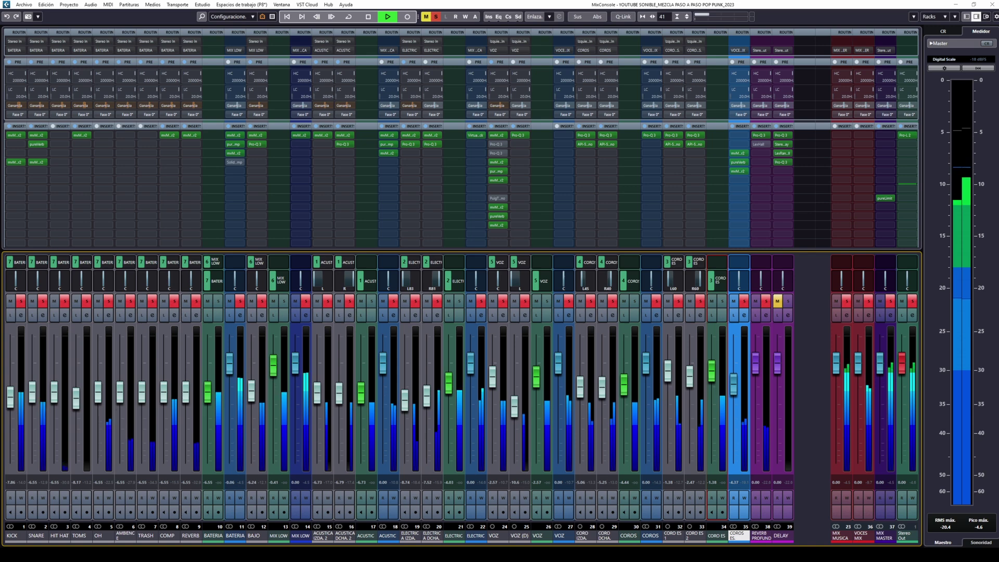
{"action": "key", "text": "space"}
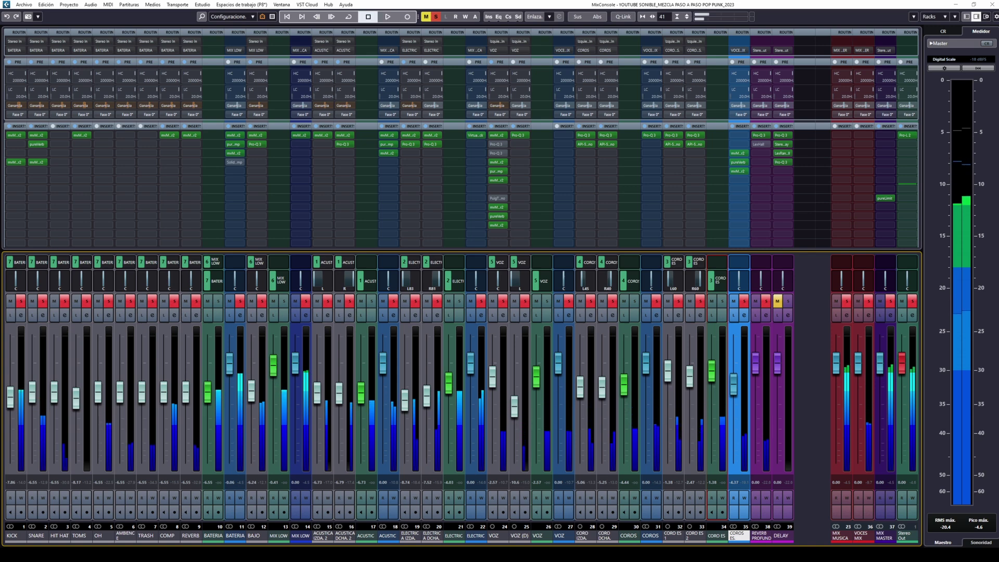